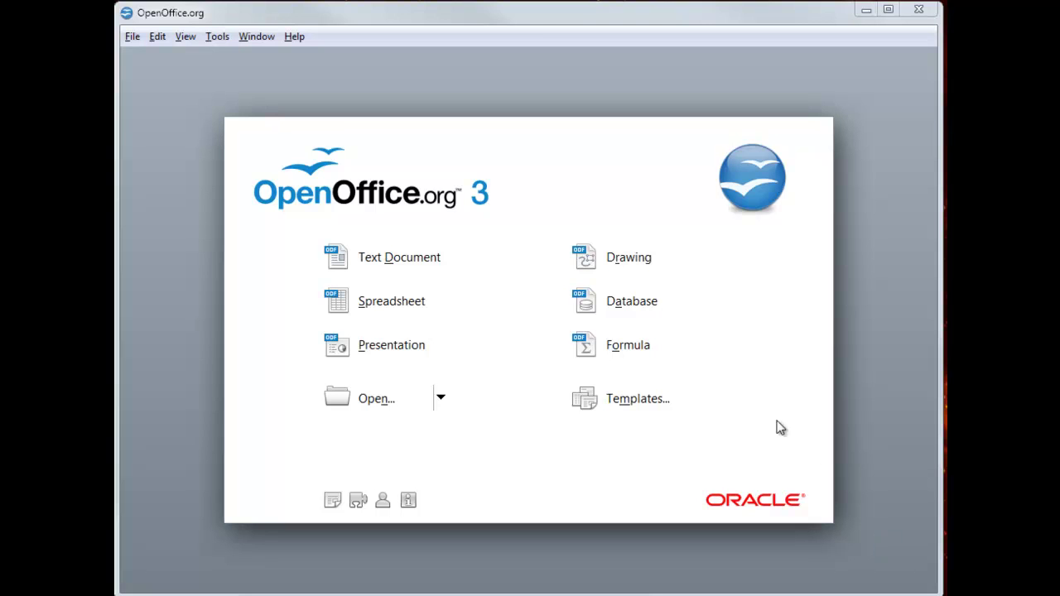
Create a new drawing and draw a sun shape about 1.75 × 1.75 inches near the page's upper-left corner
left_click(592, 257)
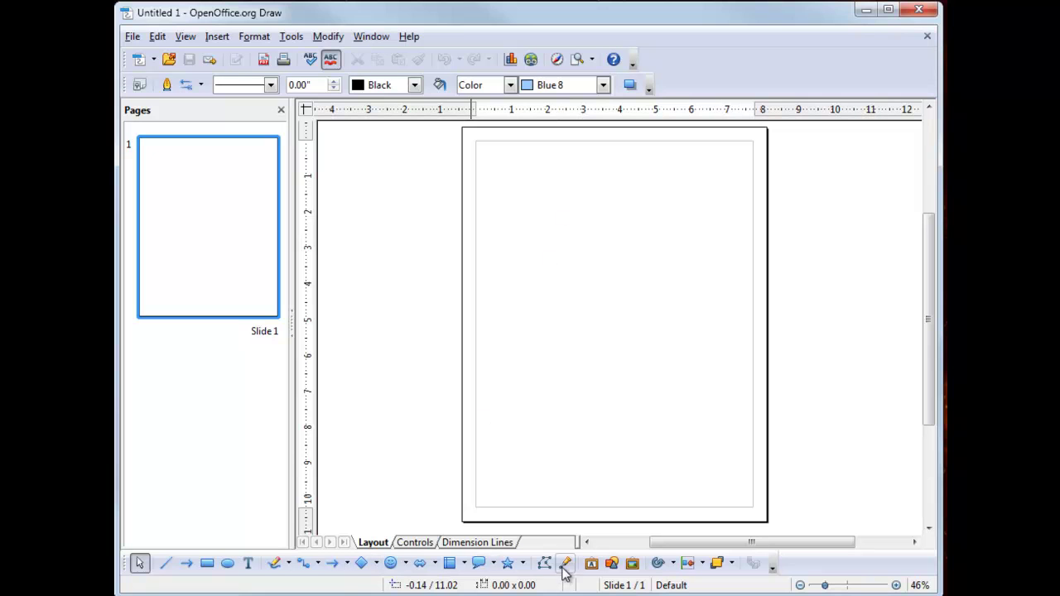
left_click(407, 564)
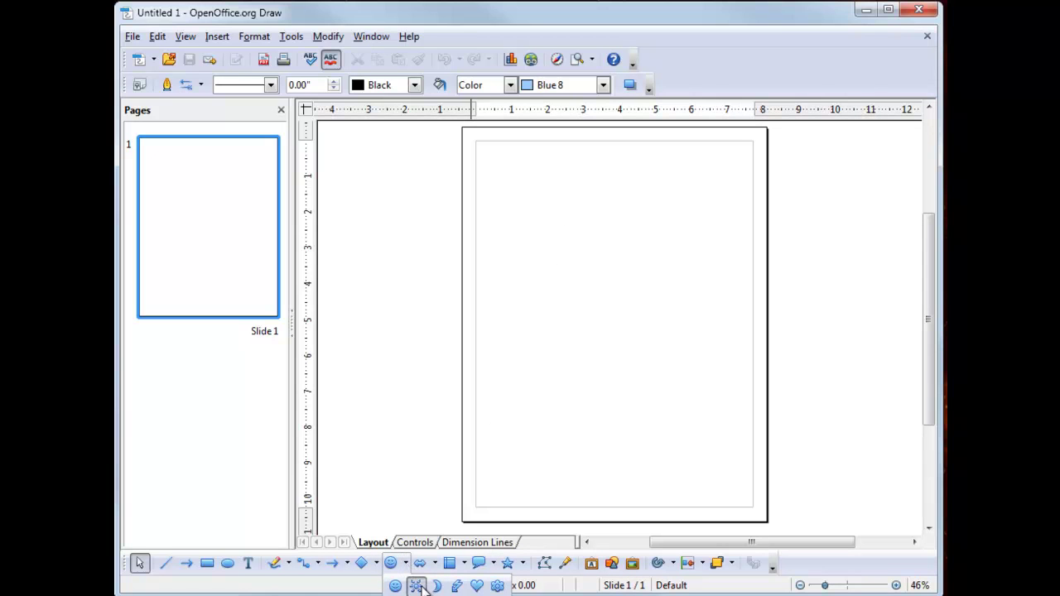
left_click(416, 586)
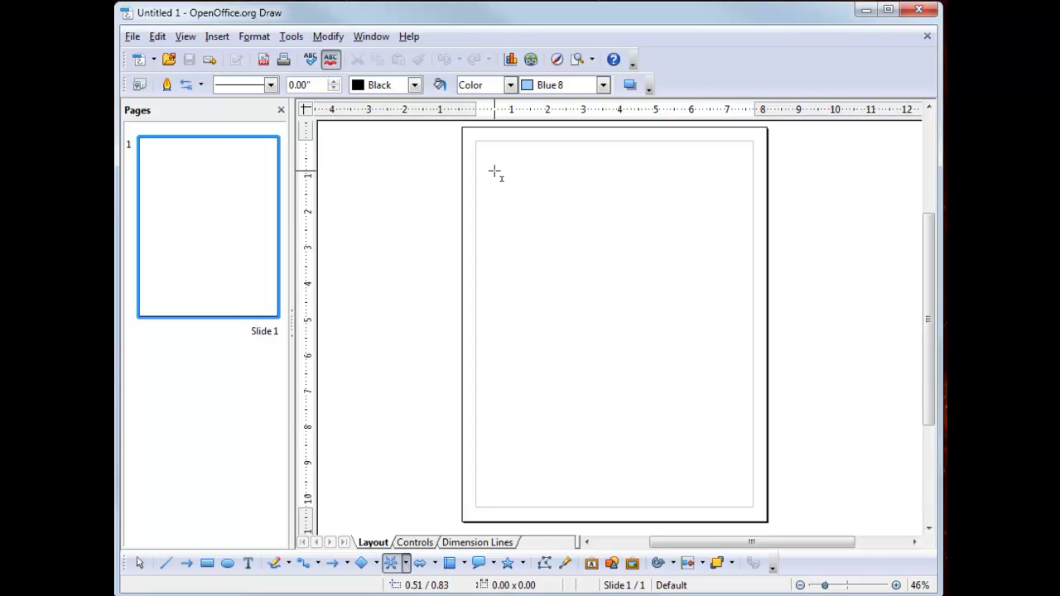
mouse_move(494, 171)
left_mouse_down()
mouse_move(503, 194)
mouse_move(557, 227)
mouse_move(532, 191)
left_mouse_up()
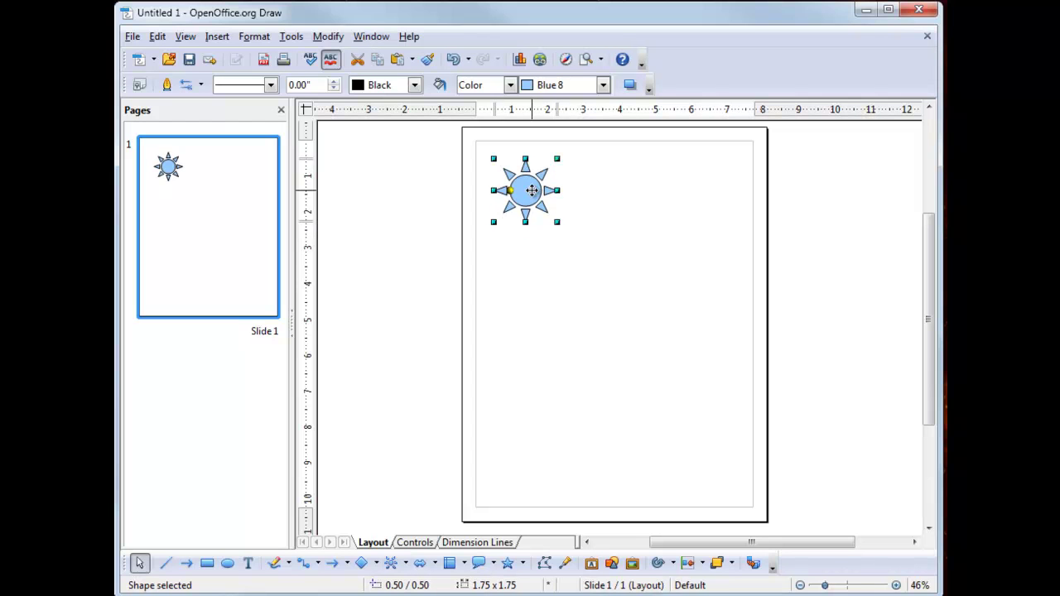
Duplicate the sun by copying and pasting it, and move the copy horizontally to the right of the original
right_click(532, 191)
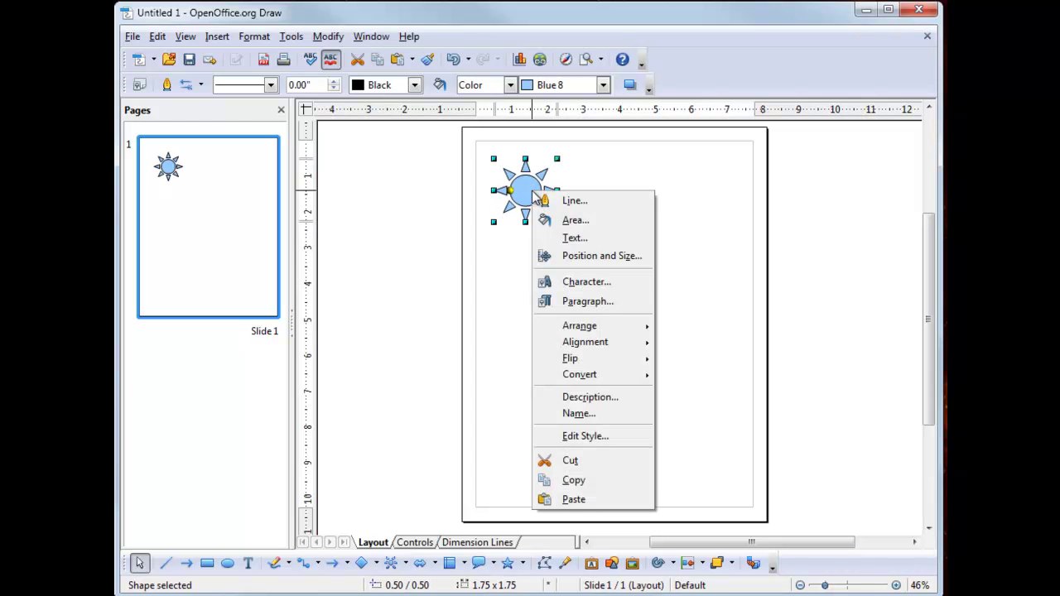
left_click(589, 483)
left_click(635, 274)
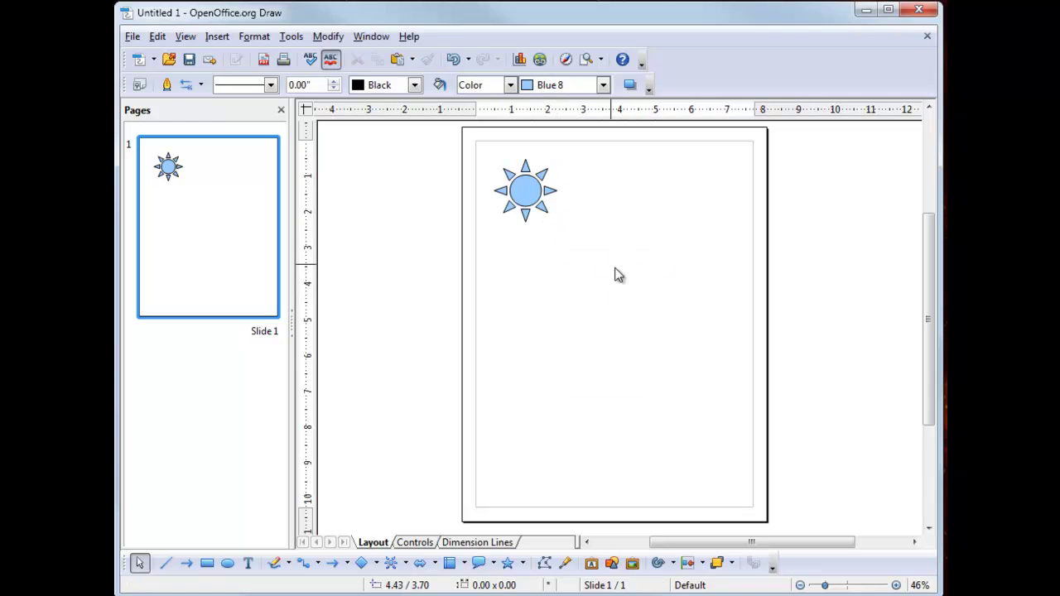
right_click(598, 249)
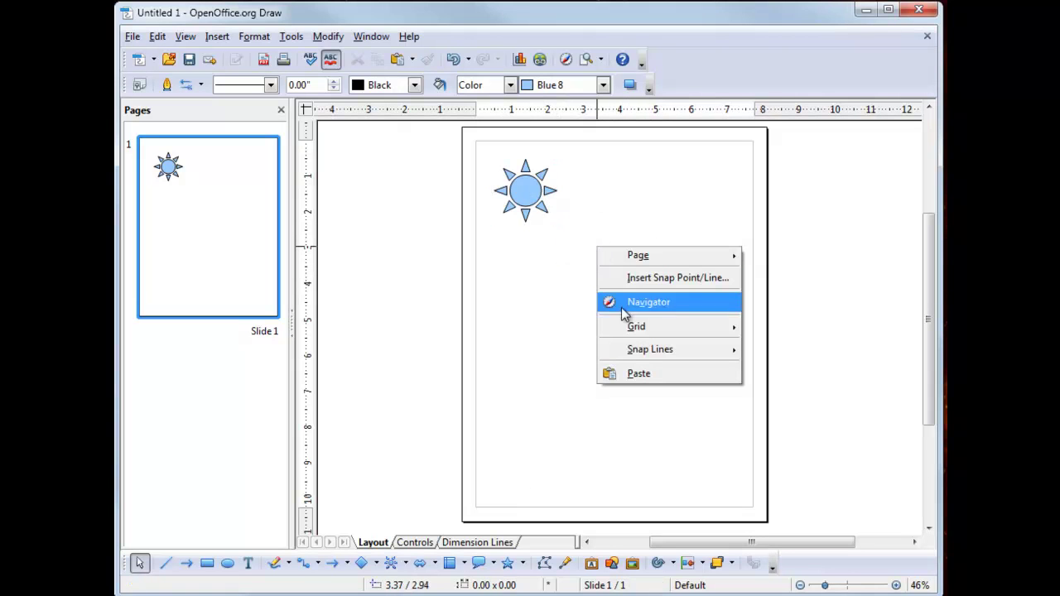
left_click(635, 375)
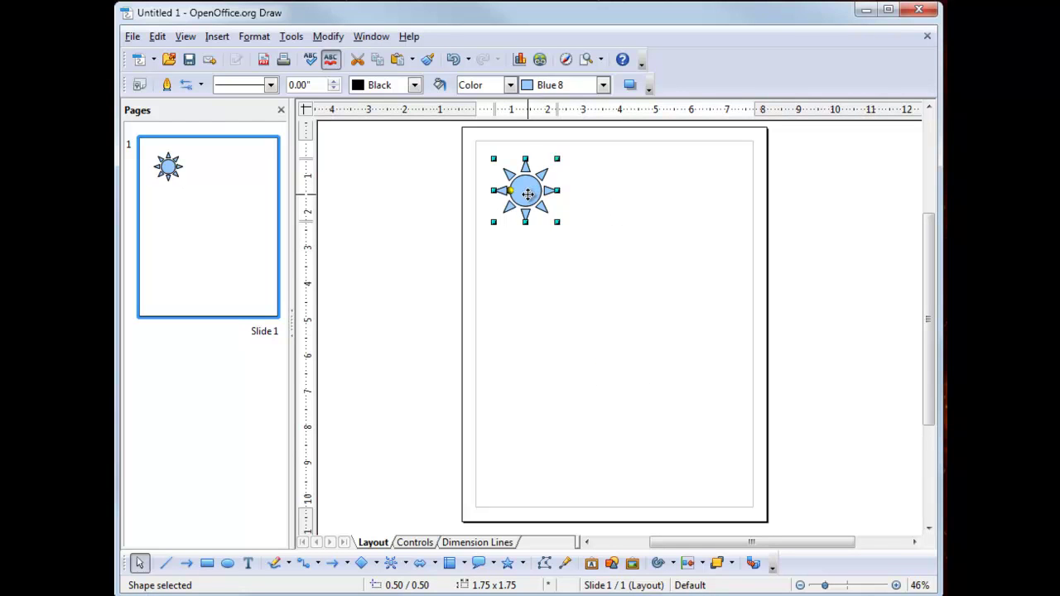
left_click_drag(528, 193, 633, 195)
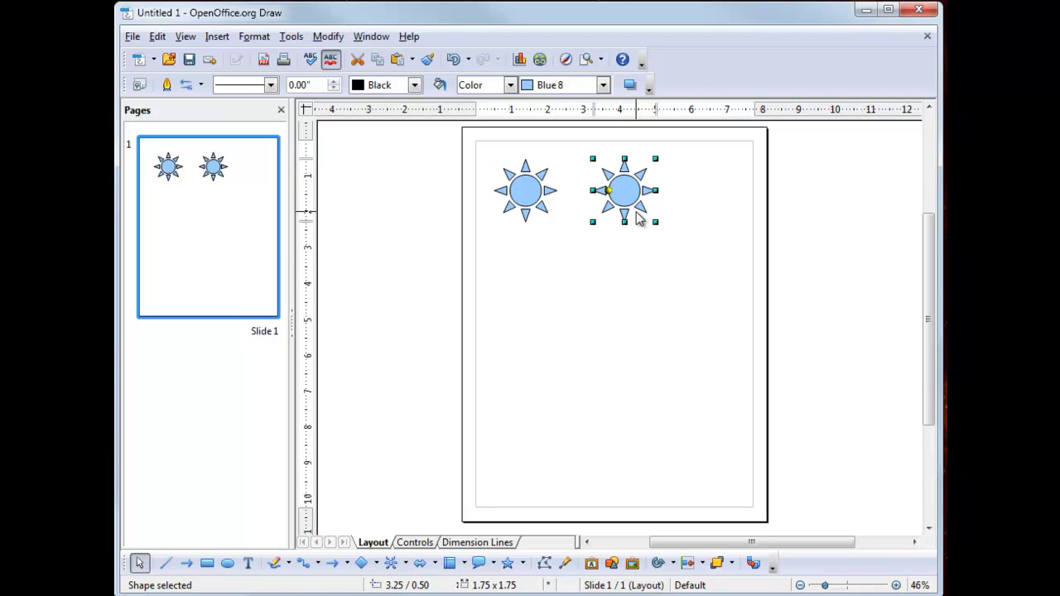
Convert the copied sun to a curve and ungroup it into separate pieces
right_click(624, 191)
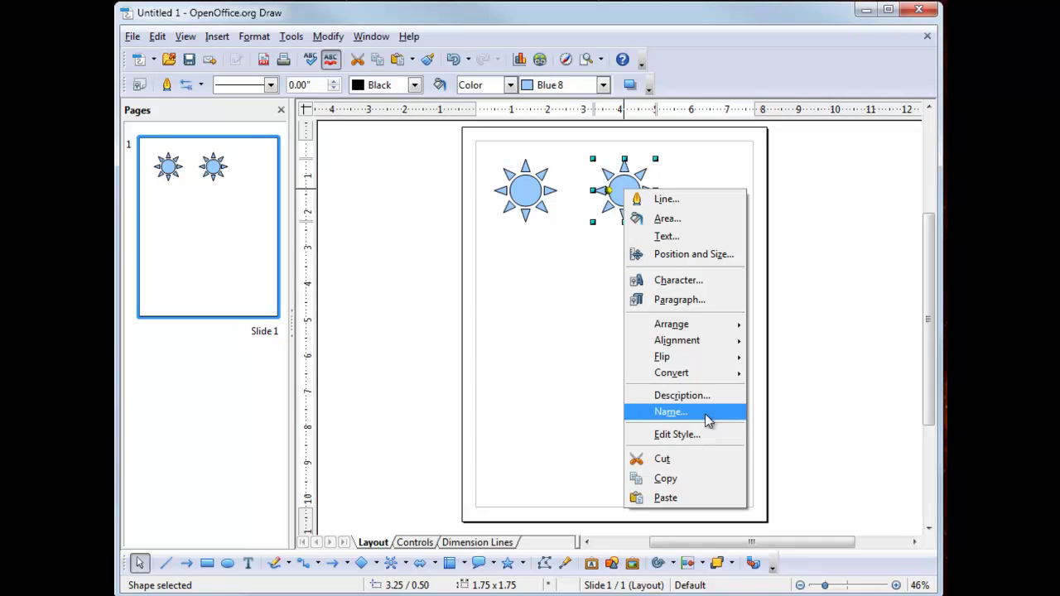
mouse_move(713, 382)
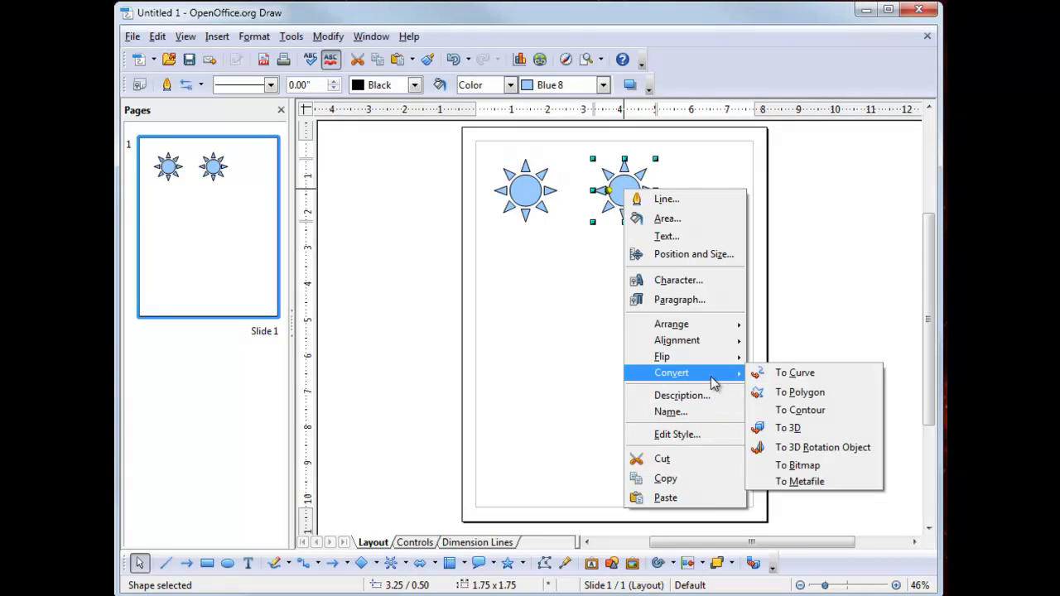
left_click(770, 373)
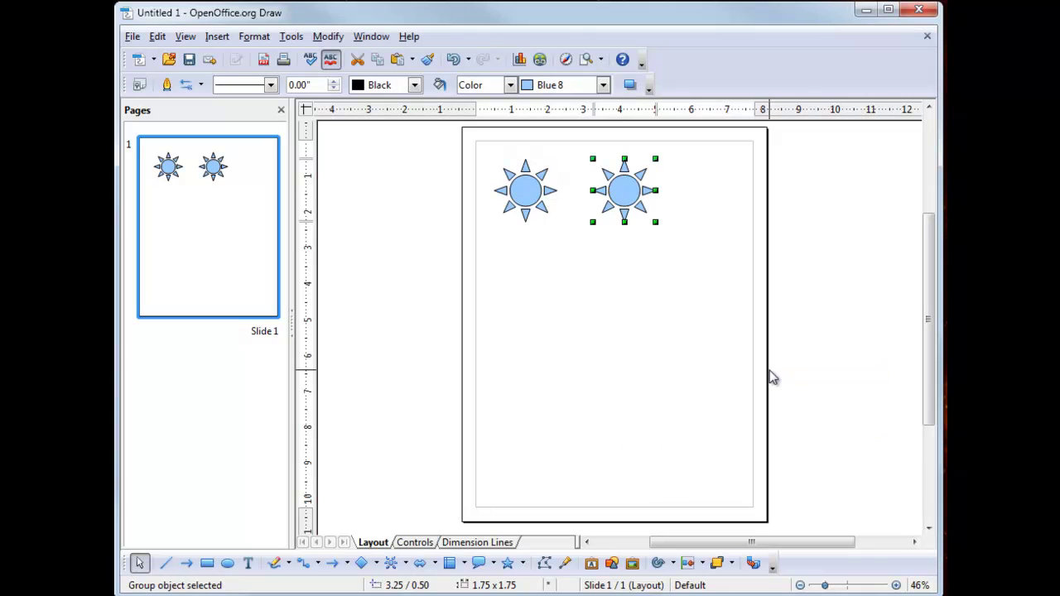
right_click(620, 186)
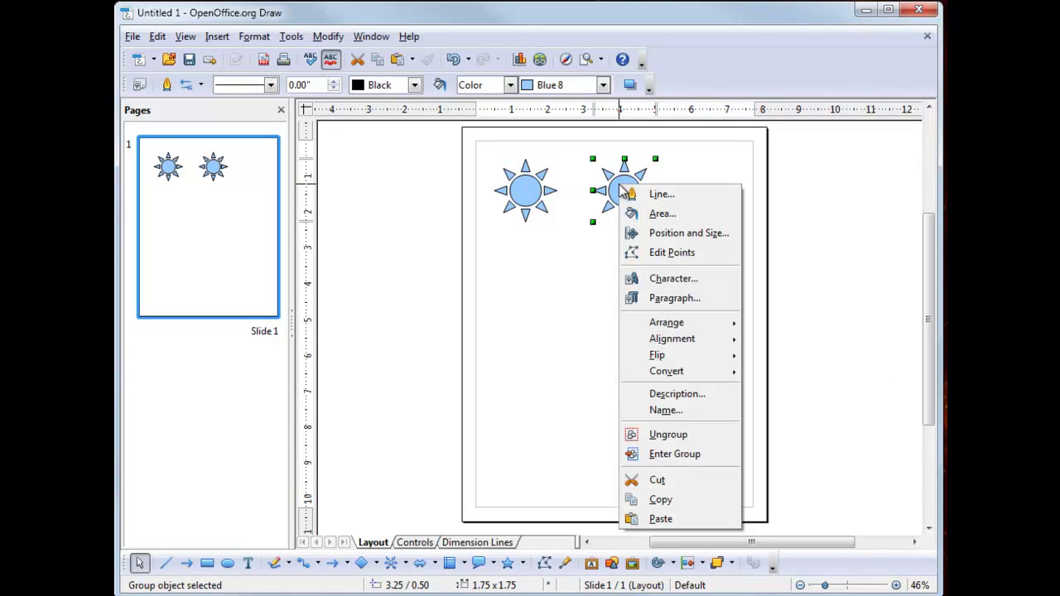
left_click(660, 439)
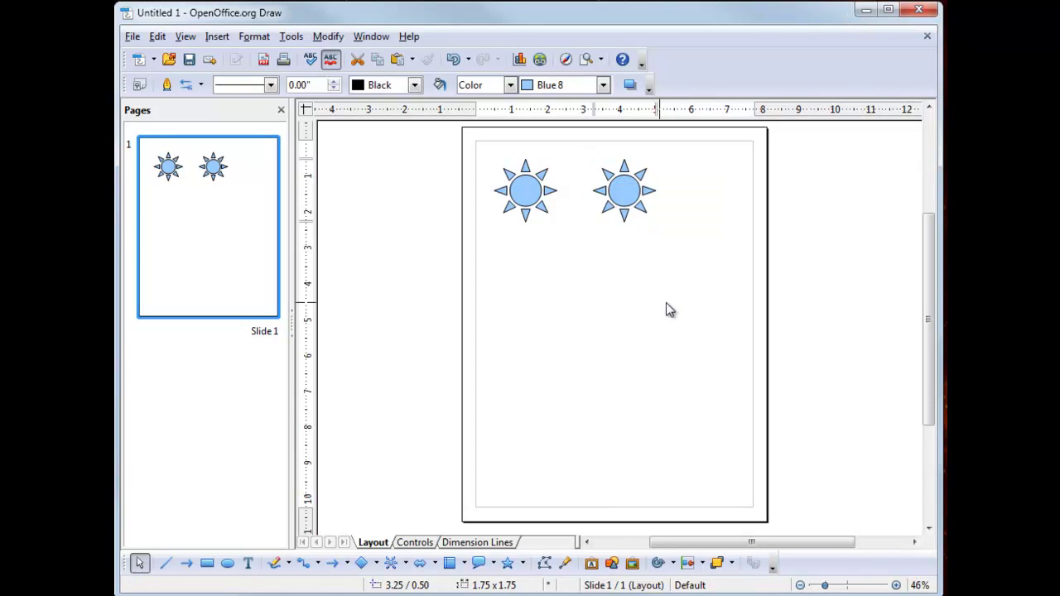
Delete the copied sun's centre circle and all of its rays except the one pointing right
left_click(621, 197)
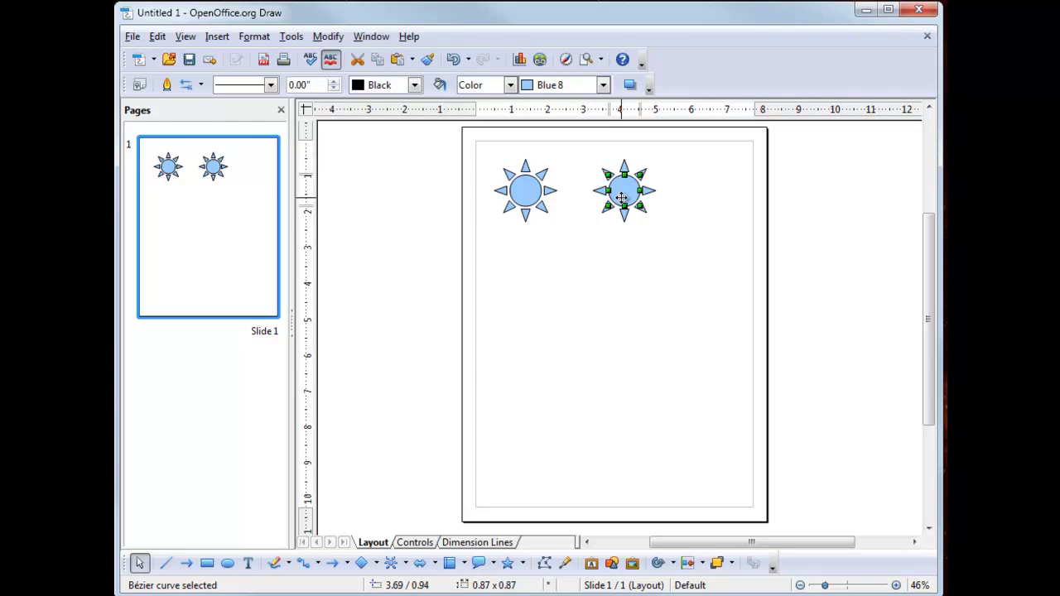
key("Delete")
left_click_drag(585, 151, 639, 235)
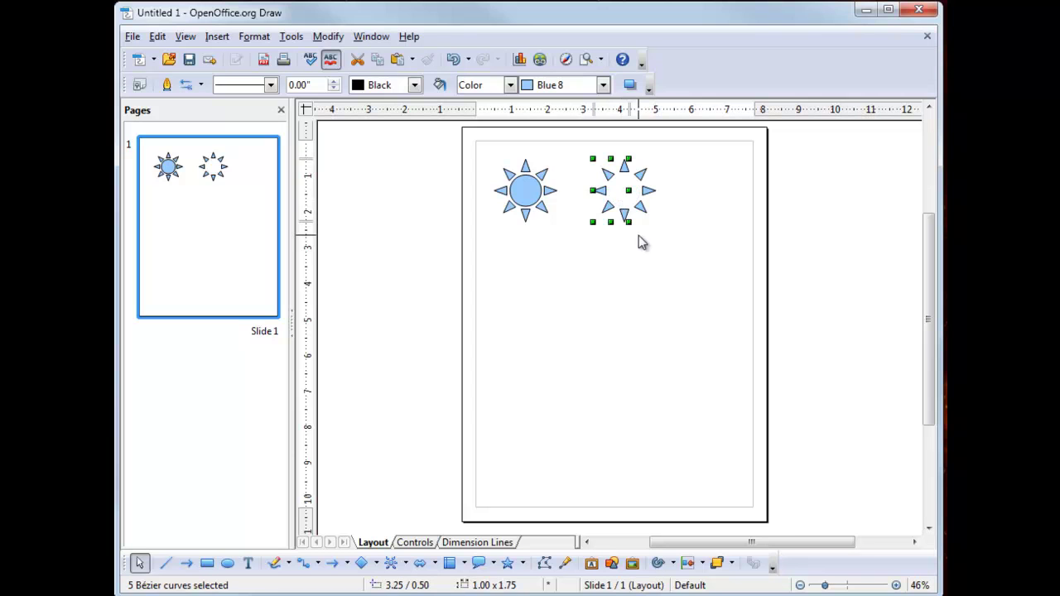
left_click(640, 240)
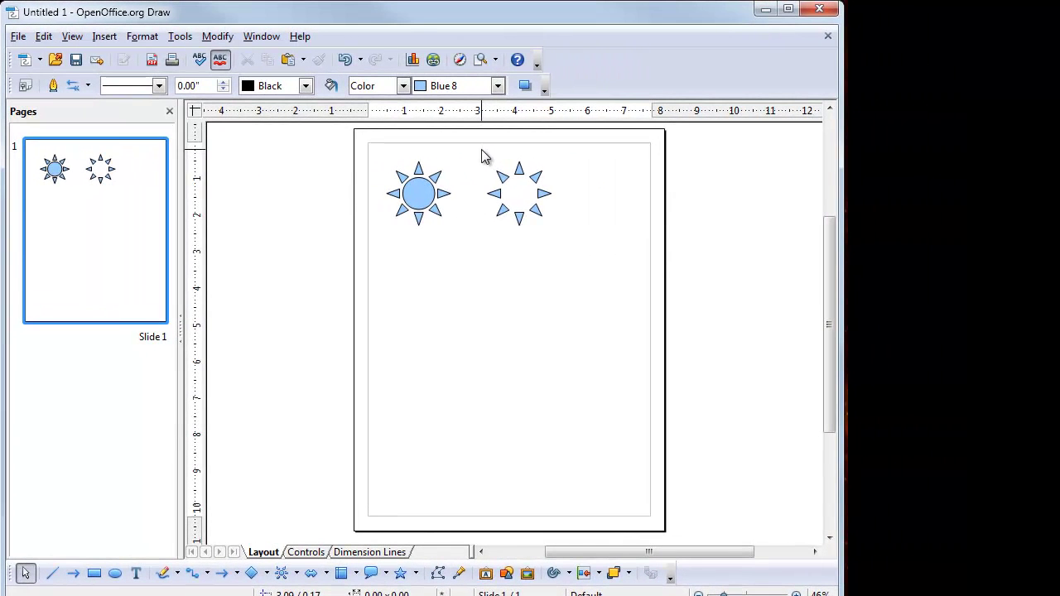
left_click_drag(483, 152, 538, 232)
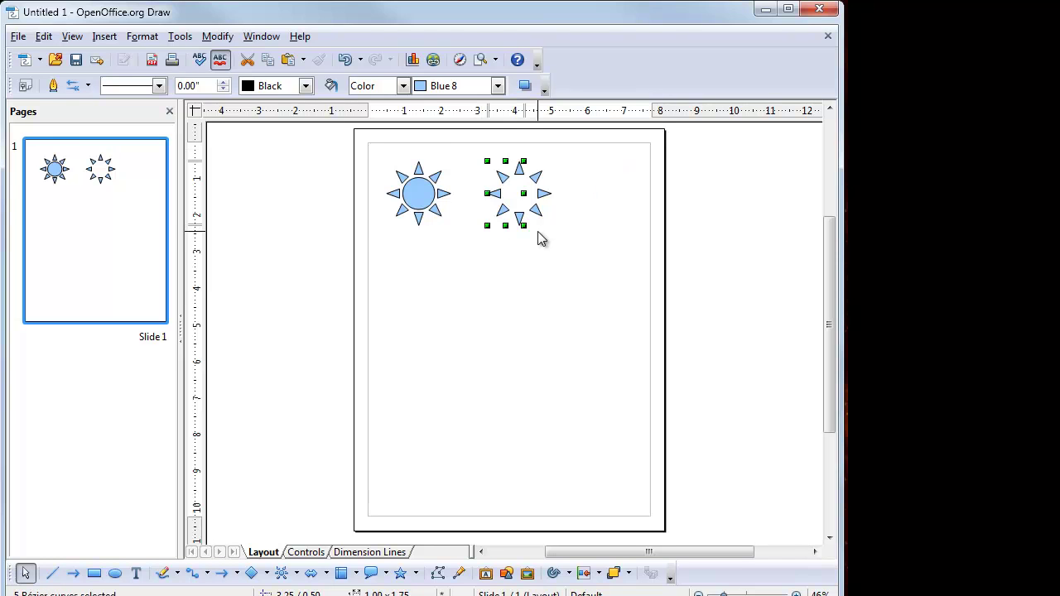
key("Delete")
left_click(536, 178)
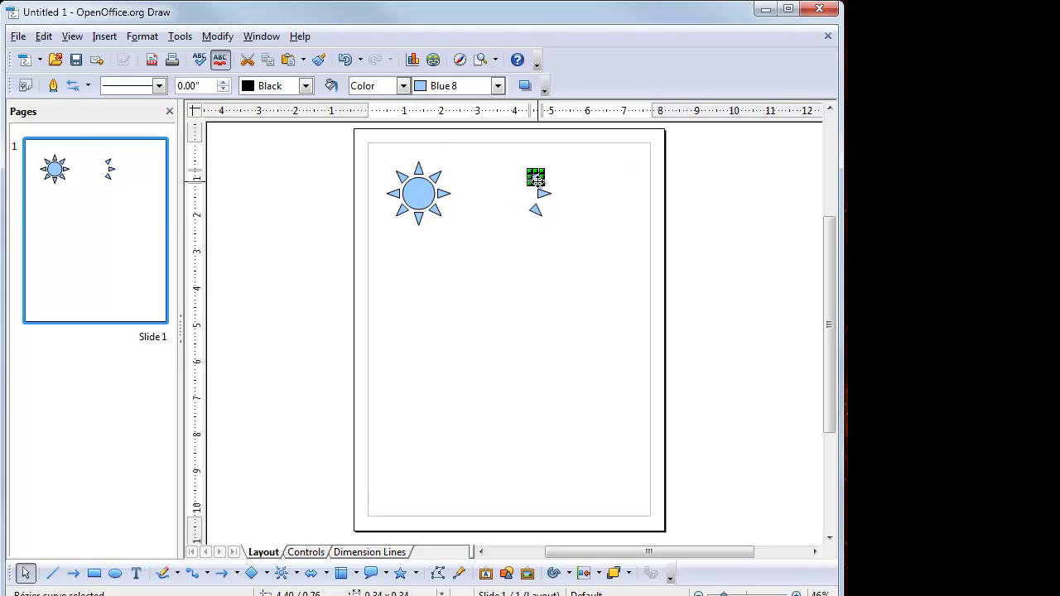
key("Delete")
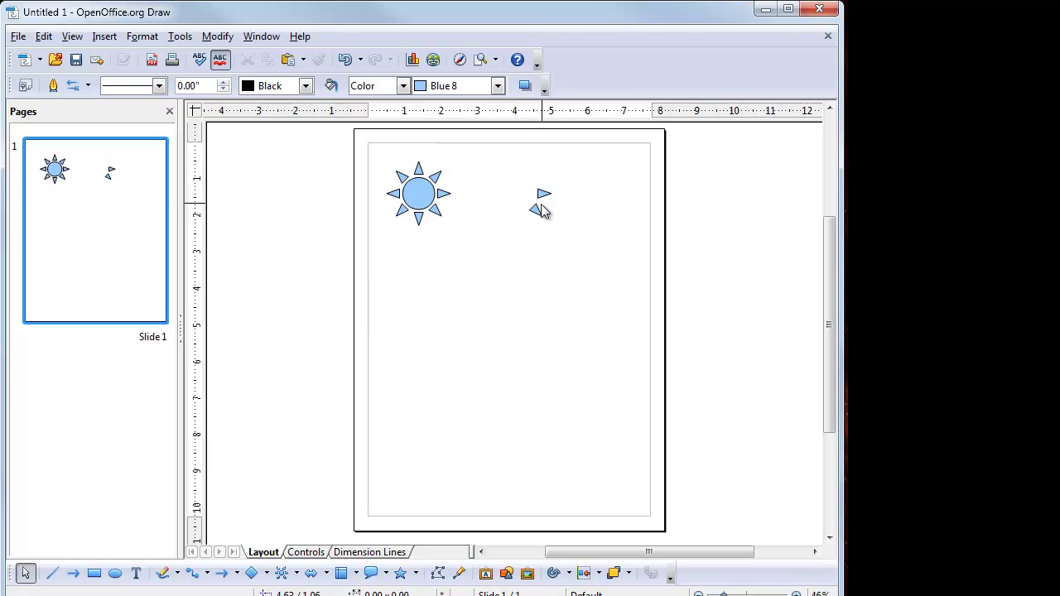
left_click(536, 209)
key("Delete")
Move the remaining ray horizontally left until it sits just beyond the original sun's right-pointing ray
left_click(544, 195)
key("Left")
key("Left")
key("Left")
key("Left")
key("Left")
key("Left")
key("Left")
key("Left")
key("Left")
key("Left")
key("Left")
key("Left")
key("Left")
key("Left")
key("Left")
key("Left")
key("Left")
key("Left")
key("Left")
key("Left")
key("Left")
key("Left")
key("Left")
key("Left")
key("Left")
key("Left")
key("Left")
key("Left")
key("Left")
key("Left")
key("Left")
key("Left")
key("Left")
key("Left")
key("Left")
key("Left")
key("Left")
key("Left")
key("Left")
key("Left")
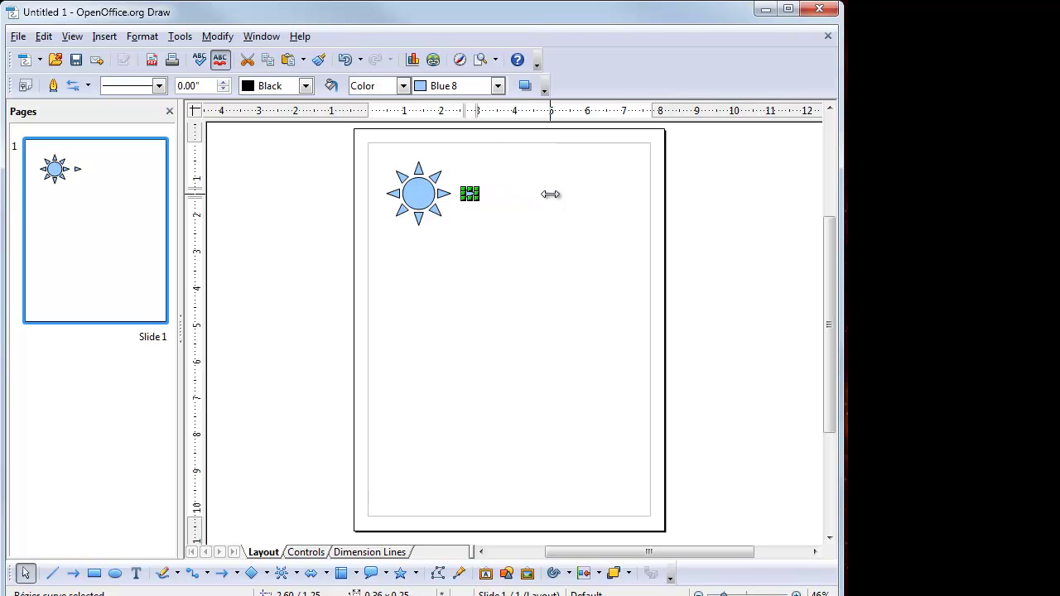
key("Left")
key("Left")
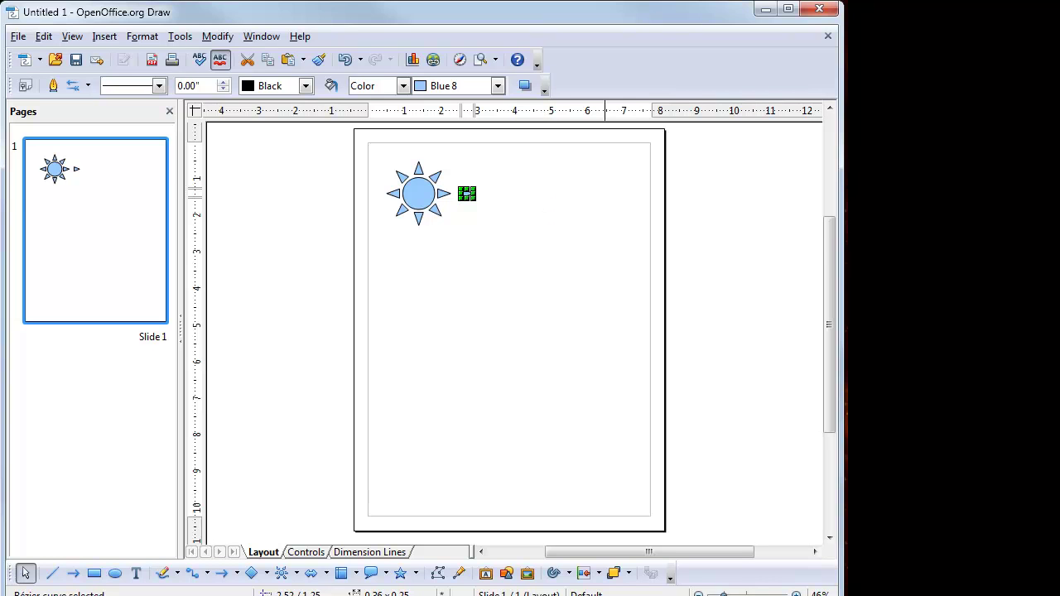
scroll(547, 207, "up", 2)
scroll(423, 206, "up", 1)
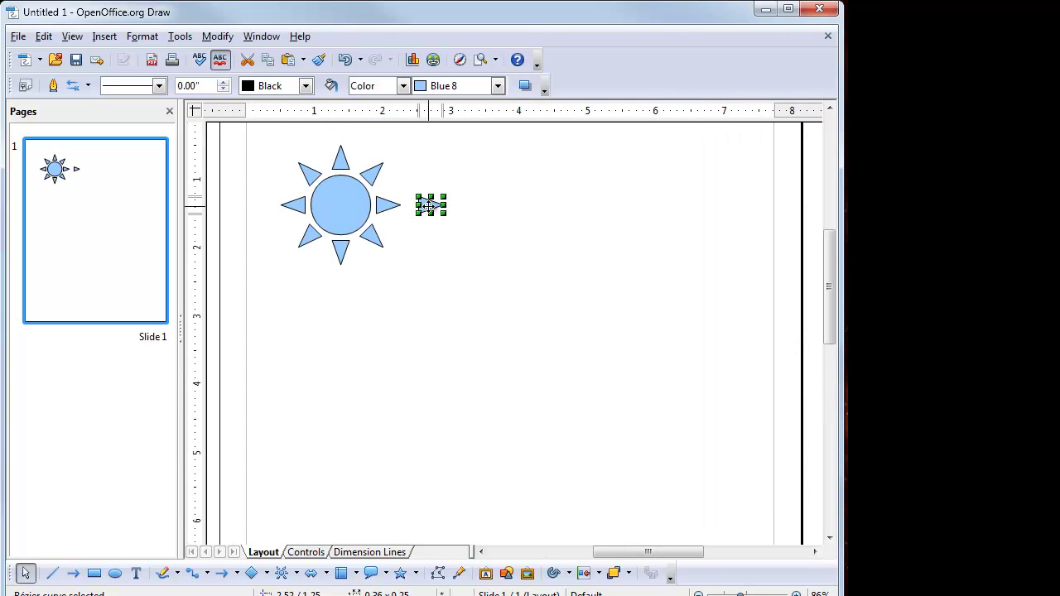
left_click_drag(423, 205, 430, 207)
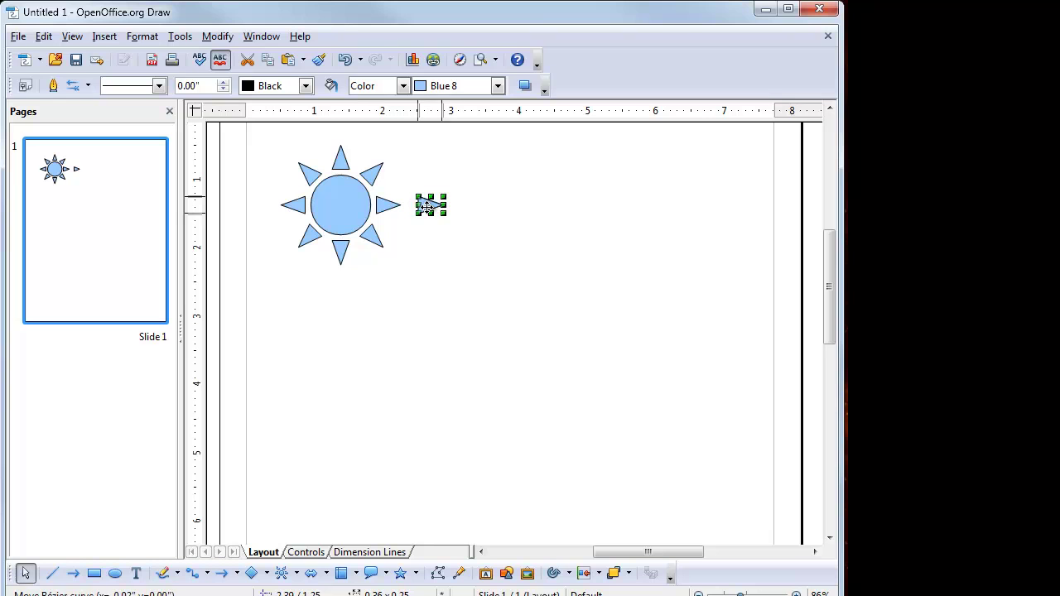
left_click(278, 147)
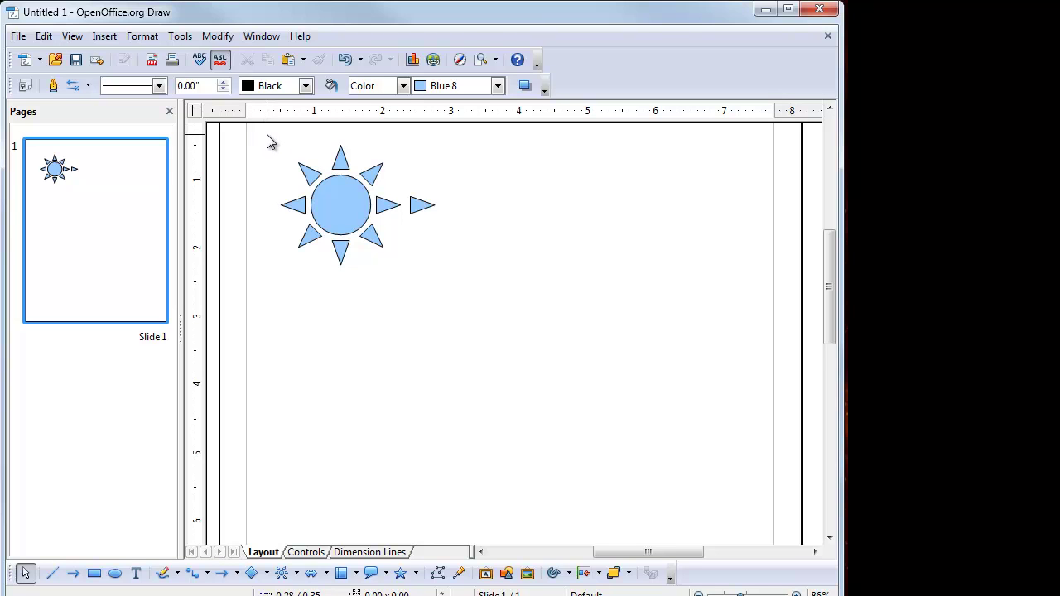
Set both the line colour and the fill colour of the sun and the extra ray to Orange 2
left_click_drag(268, 135, 452, 281)
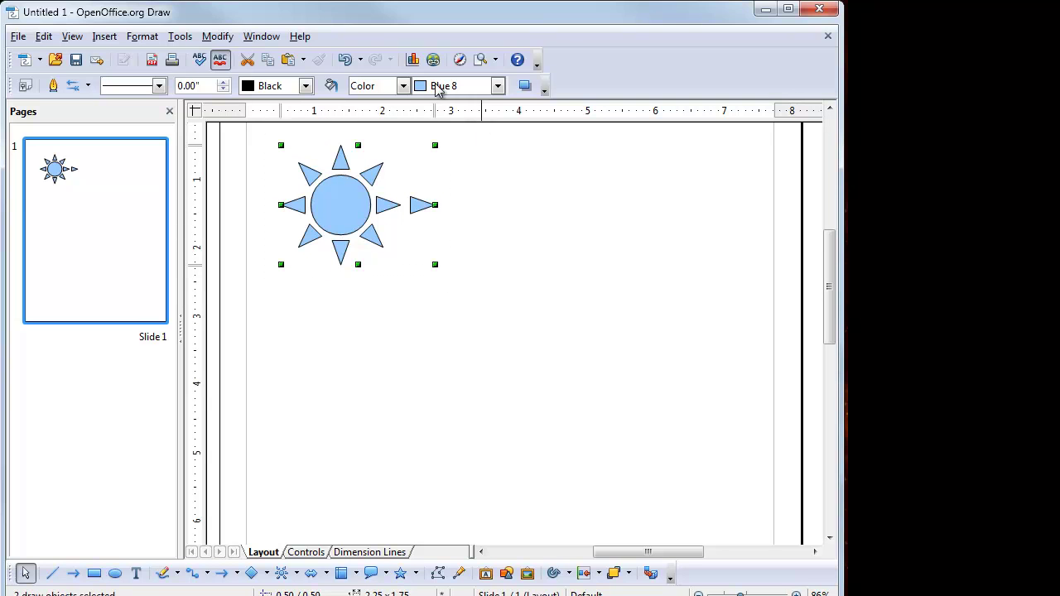
left_click(306, 85)
left_click_drag(331, 118, 334, 185)
left_click(301, 129)
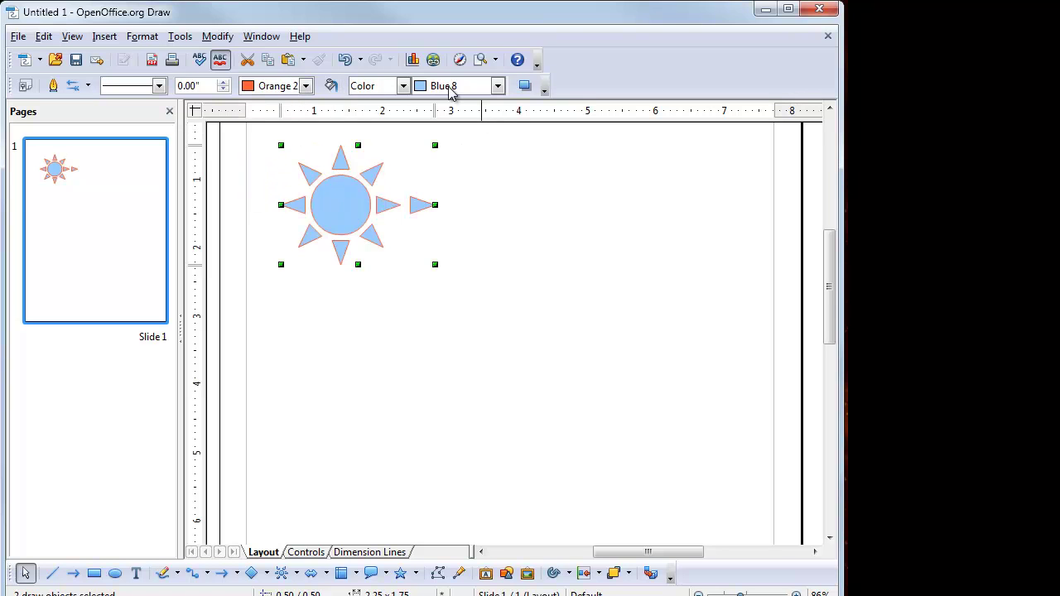
left_click(498, 87)
left_click_drag(505, 171, 506, 192)
left_click(484, 181)
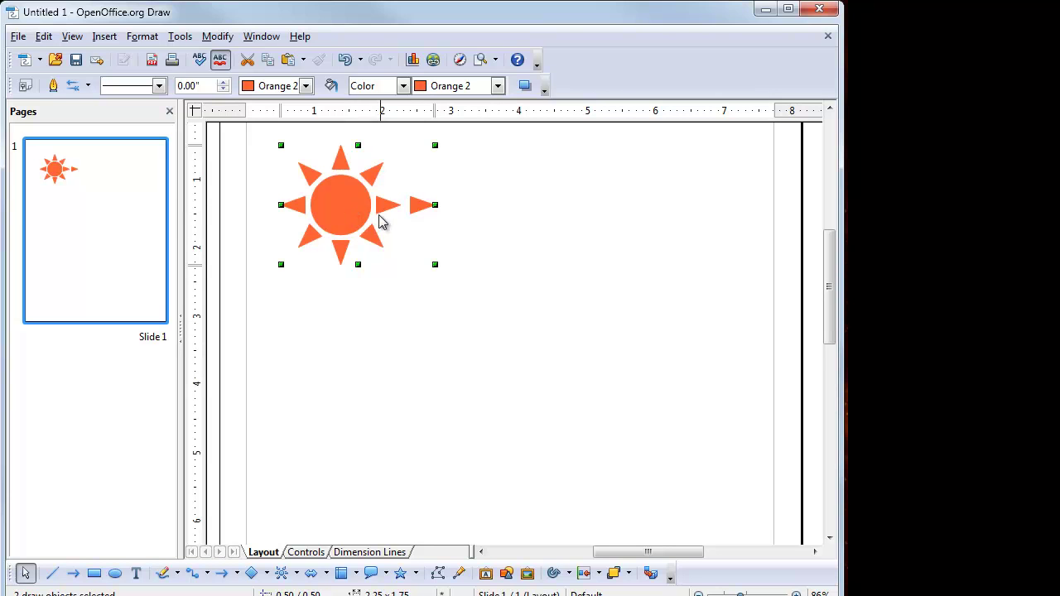
Group the sun with the extra ray and move the group down about 0.5 inch
right_click(343, 212)
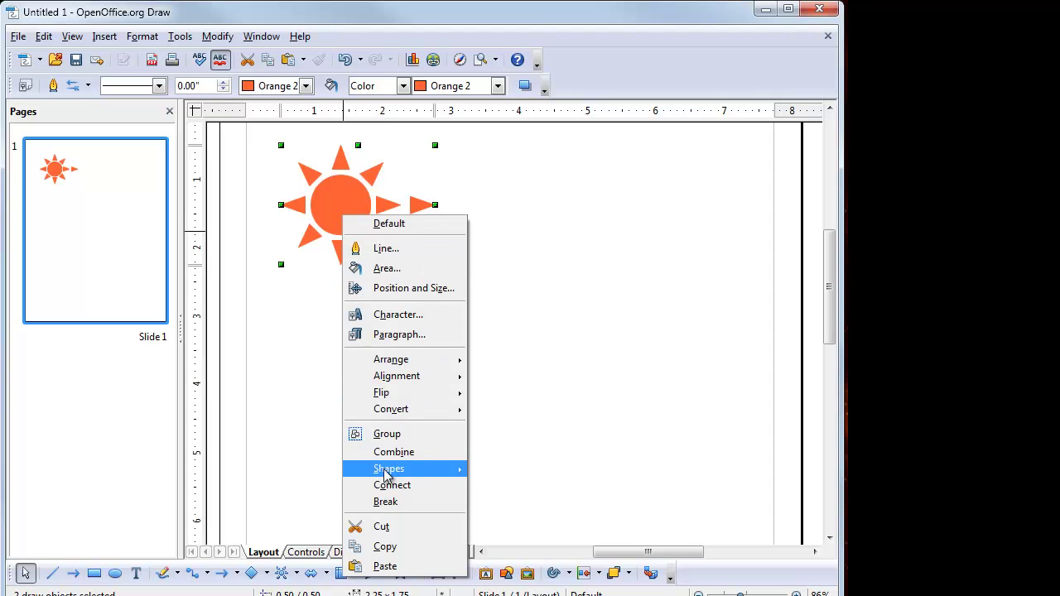
left_click(398, 436)
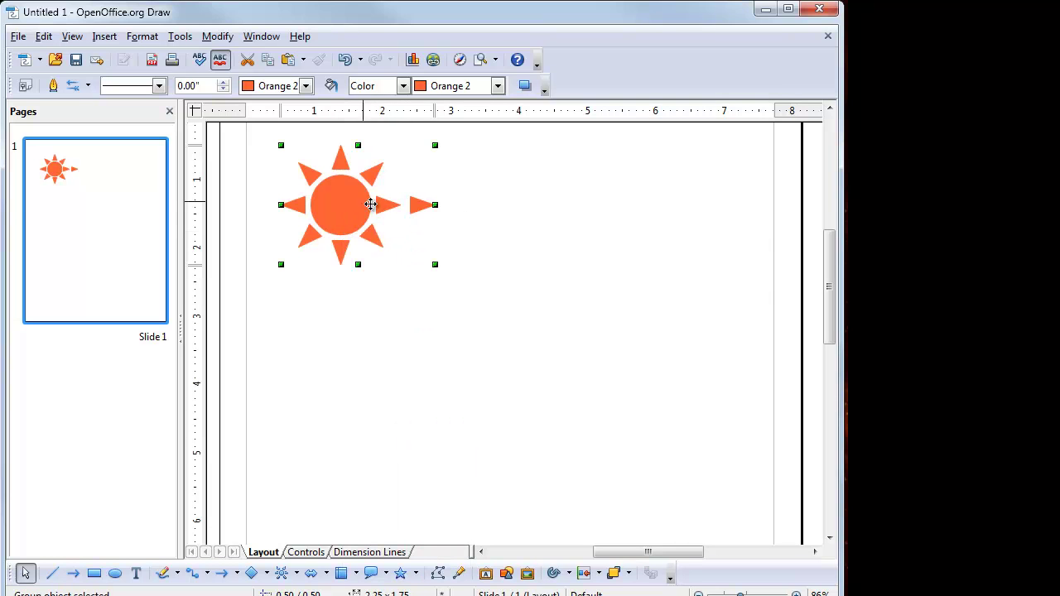
left_click_drag(372, 211, 375, 241)
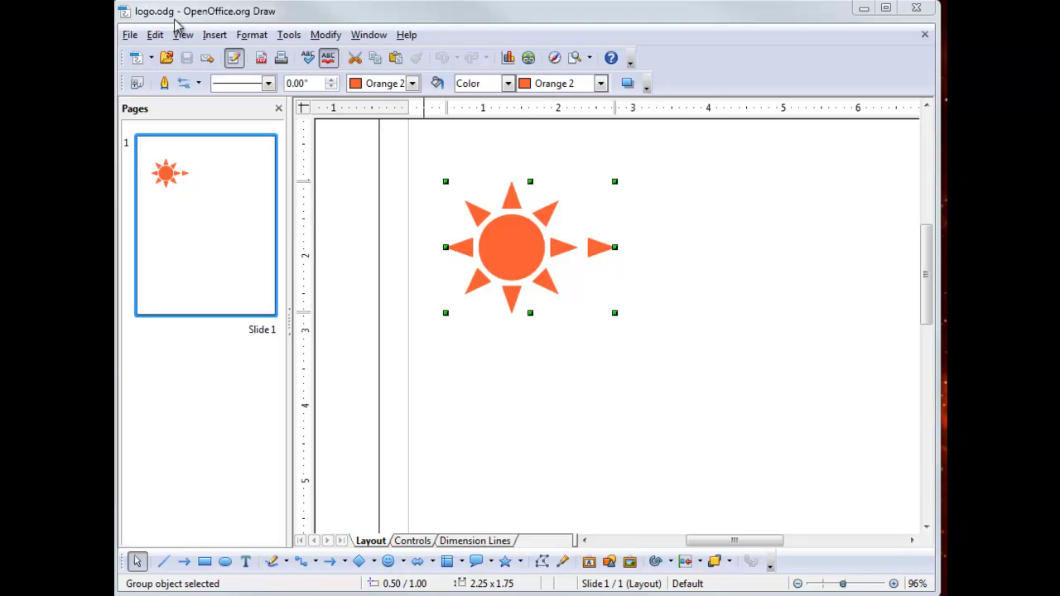
Export the drawing to the Ooassets folder as a PNG image named logo, with compression 5 and interlacing on
left_click(131, 36)
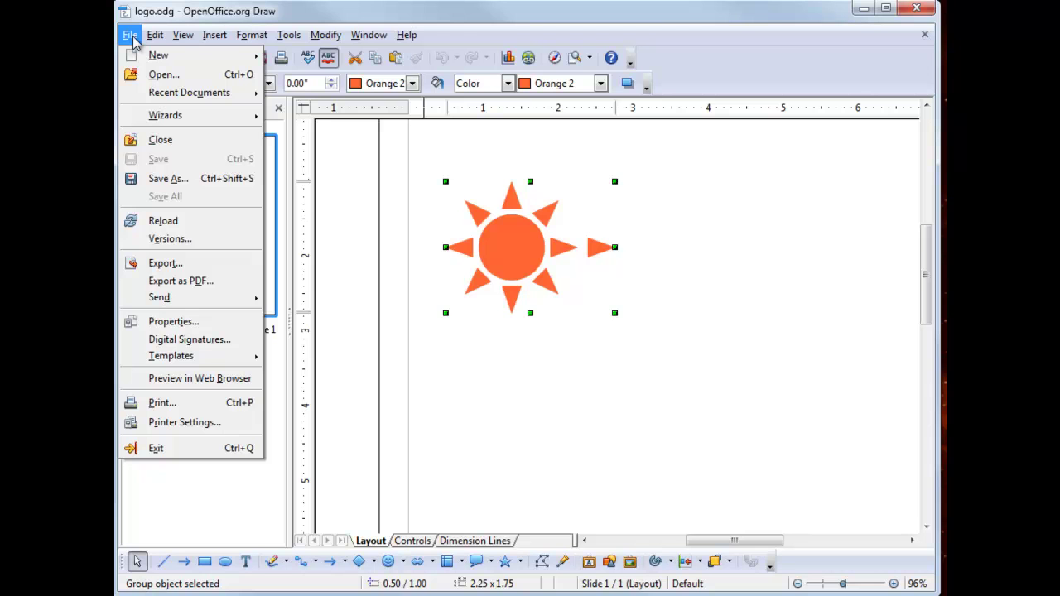
left_click(191, 268)
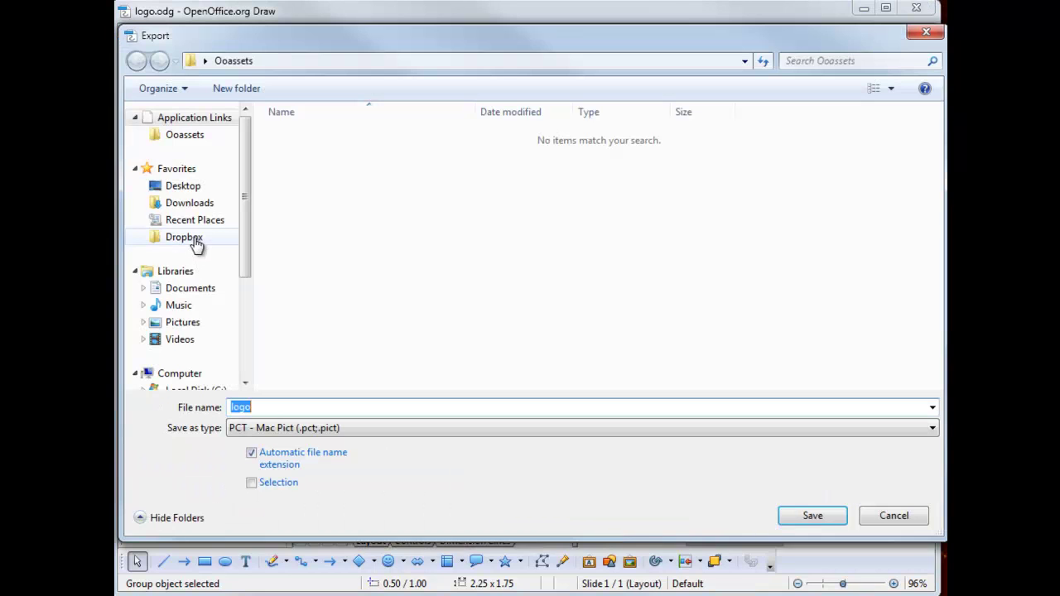
left_click(252, 432)
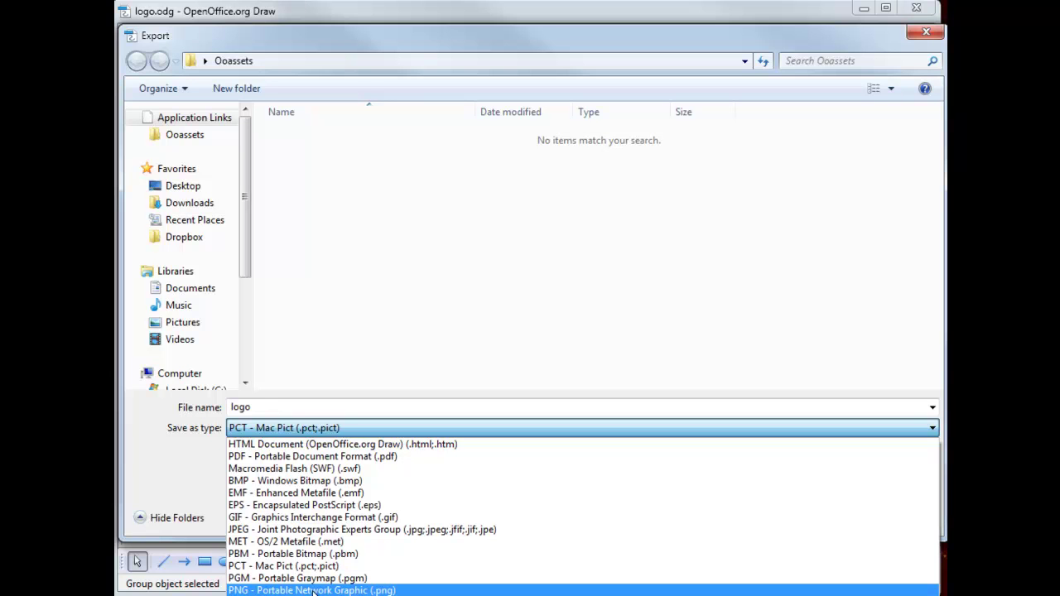
left_click(313, 590)
left_click(808, 518)
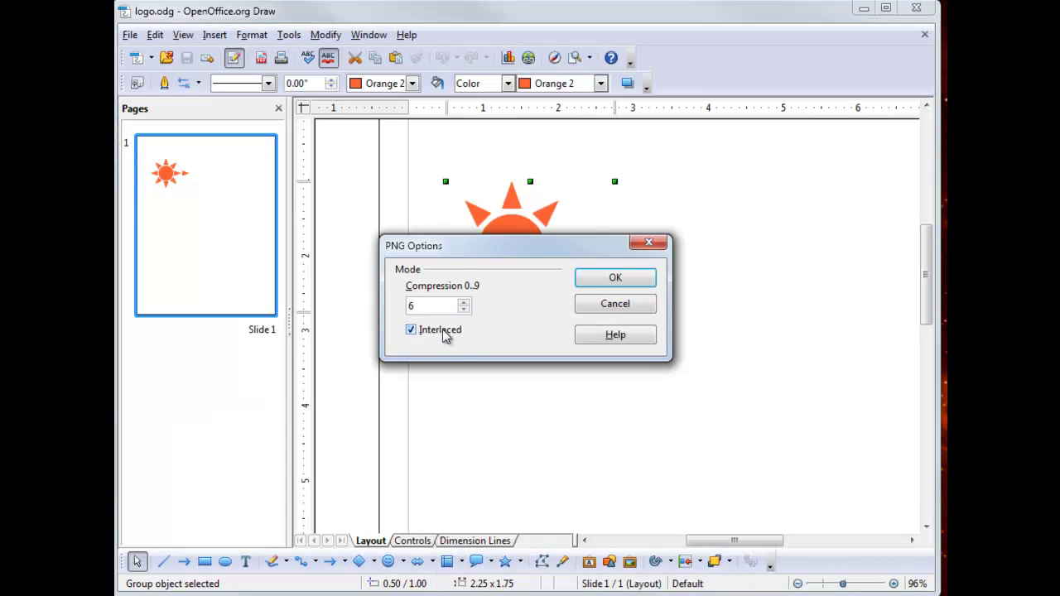
left_click(463, 310)
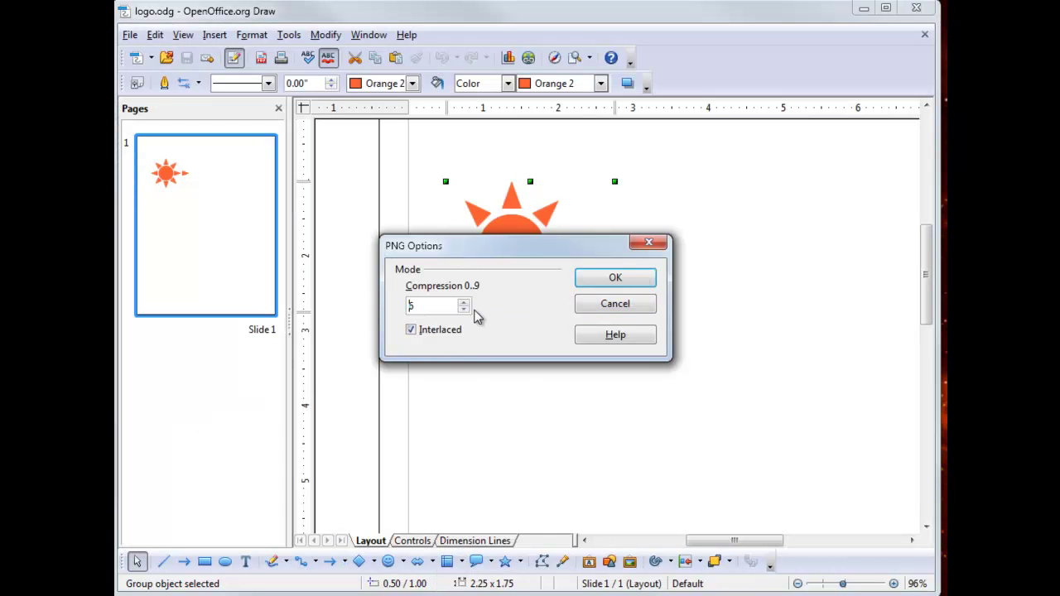
left_click(632, 284)
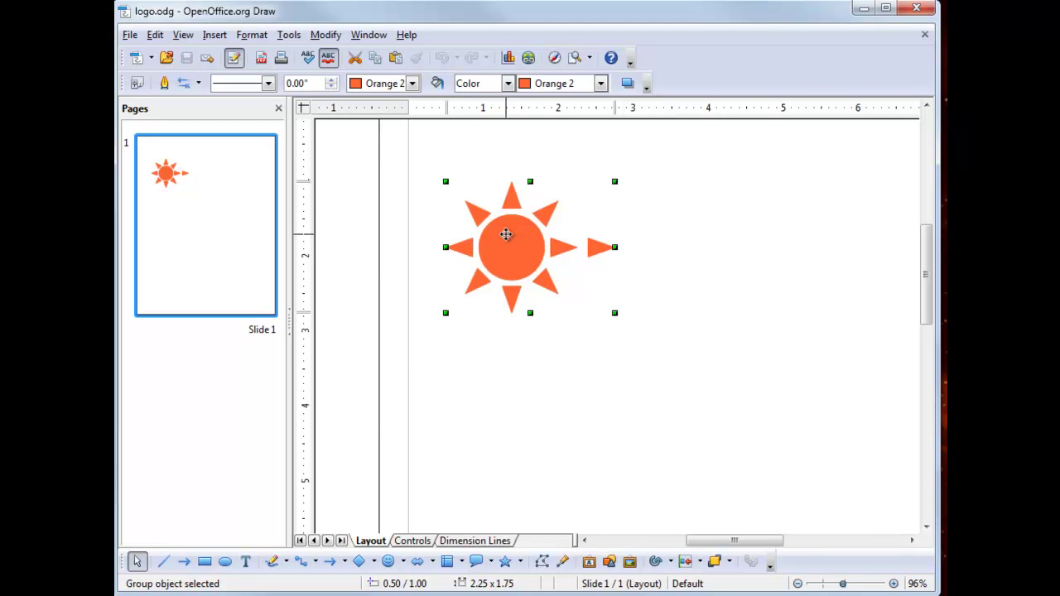
Copy the grouped sun logo and close the logo drawing
right_click(506, 235)
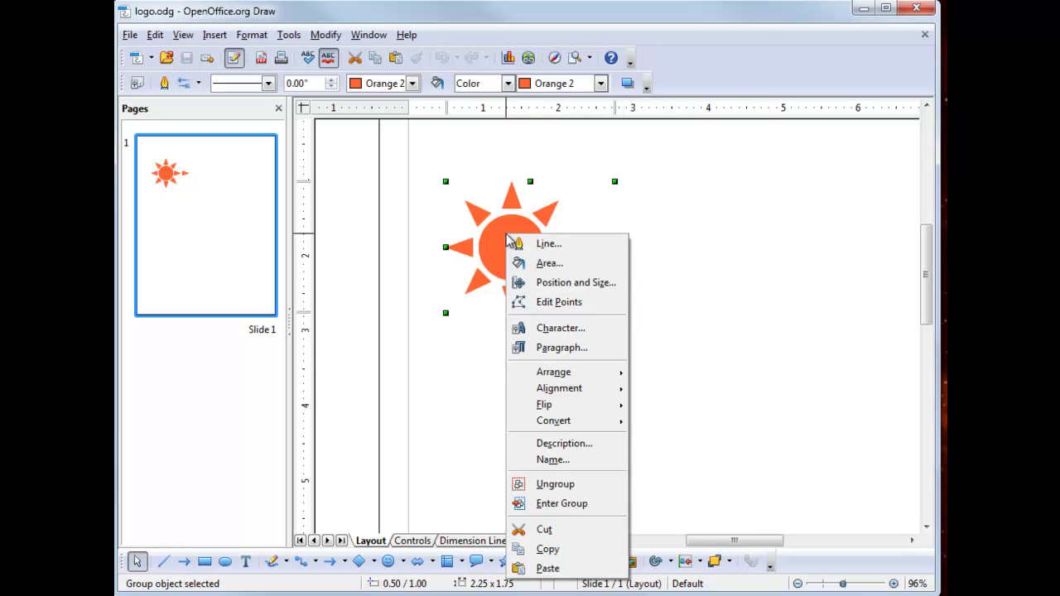
left_click(580, 552)
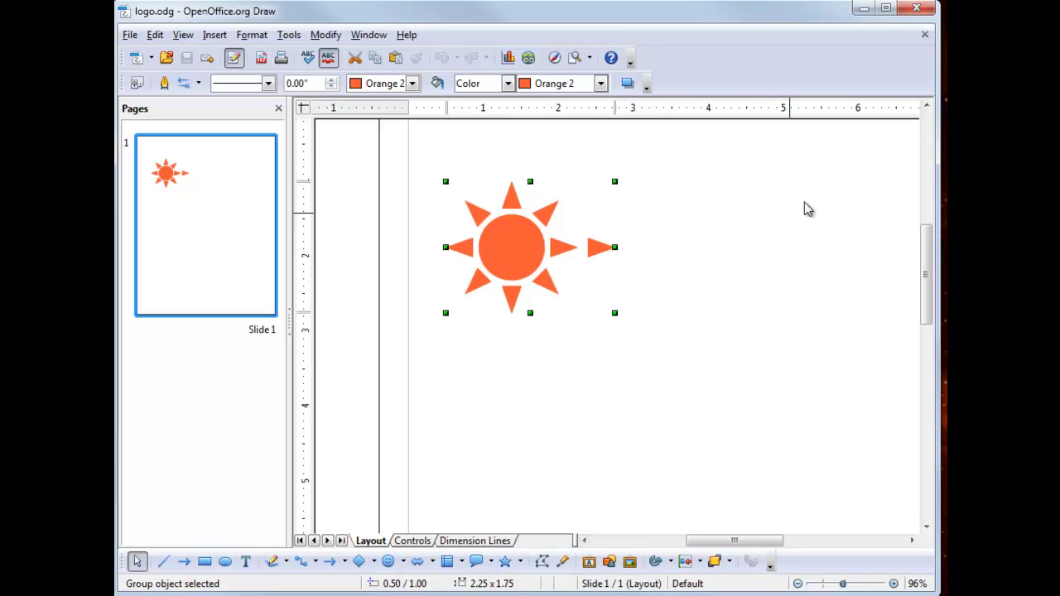
left_click(926, 35)
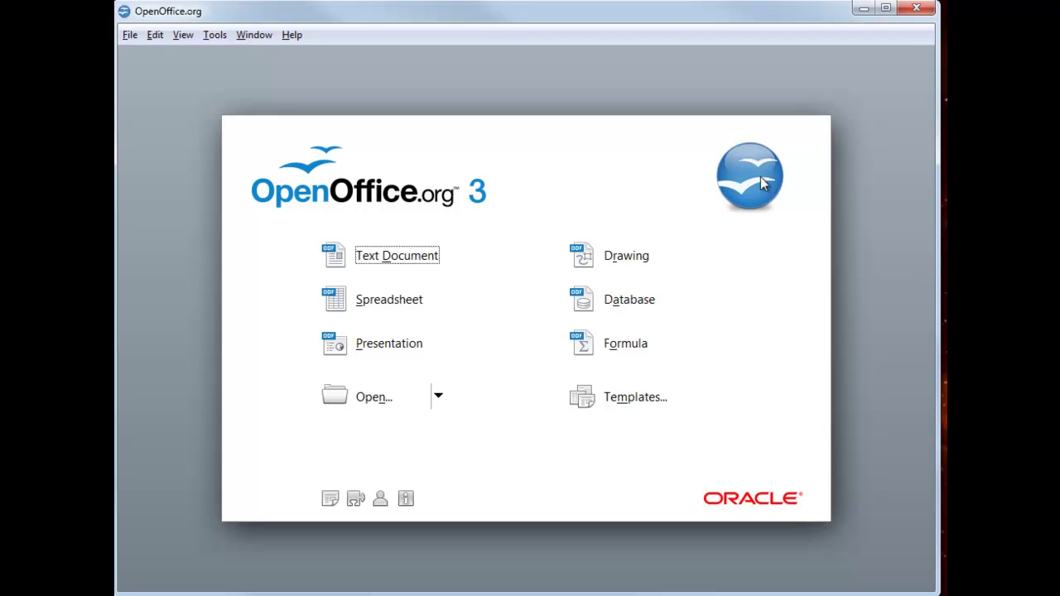
Create a new text document and insert a default header, making it taller with three extra blank lines
left_click(337, 261)
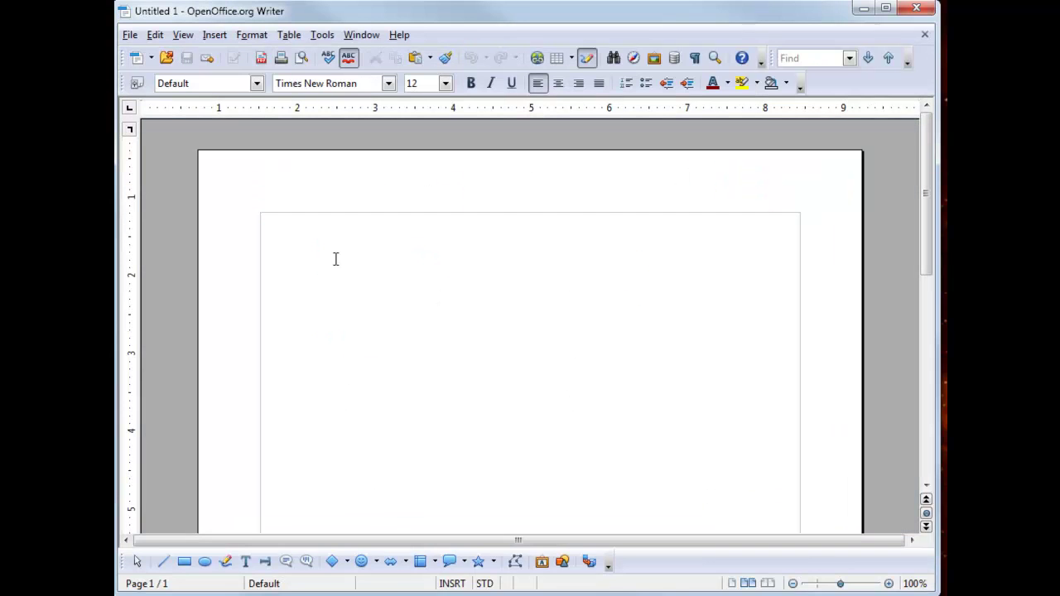
left_click(214, 36)
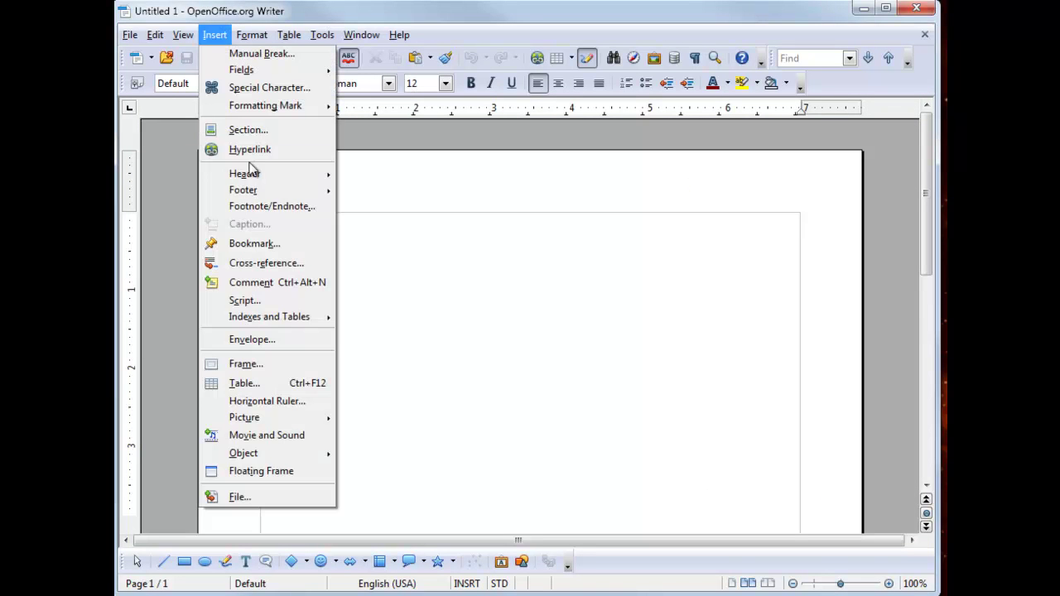
mouse_move(252, 174)
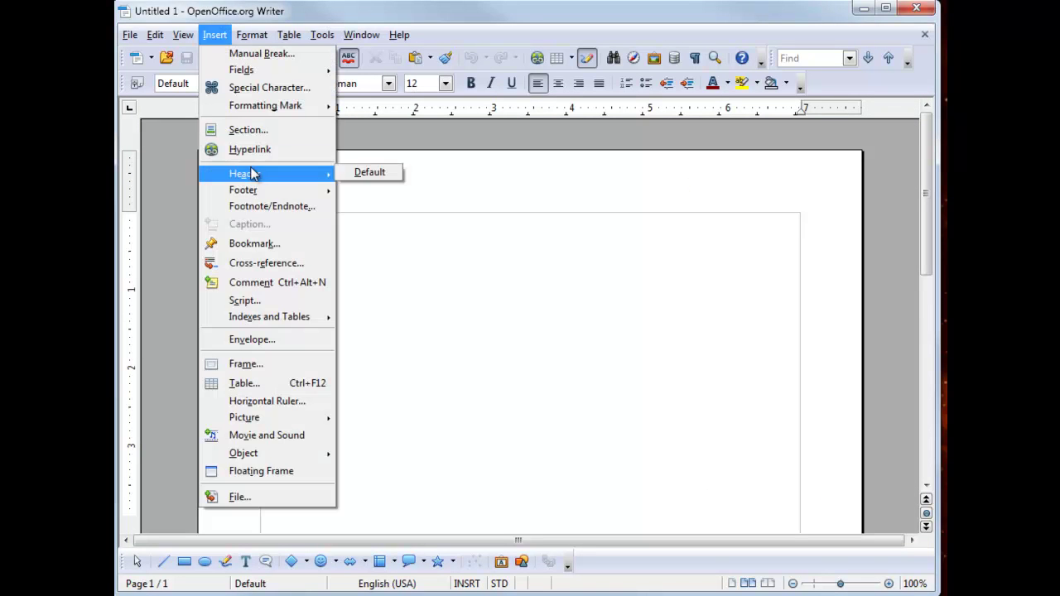
left_click(364, 173)
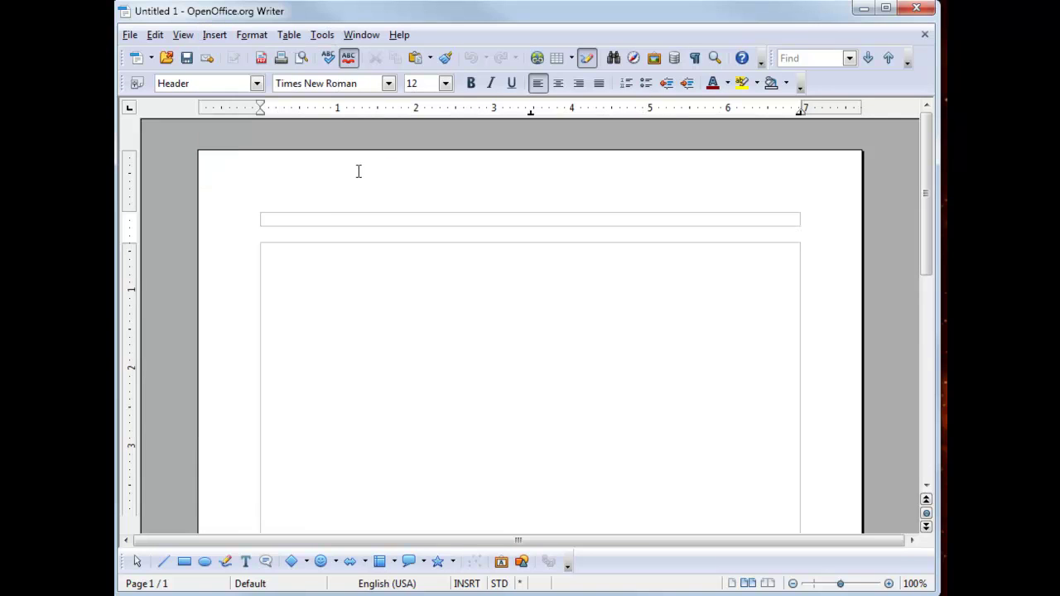
key("Return")
key("Return")
key("Return")
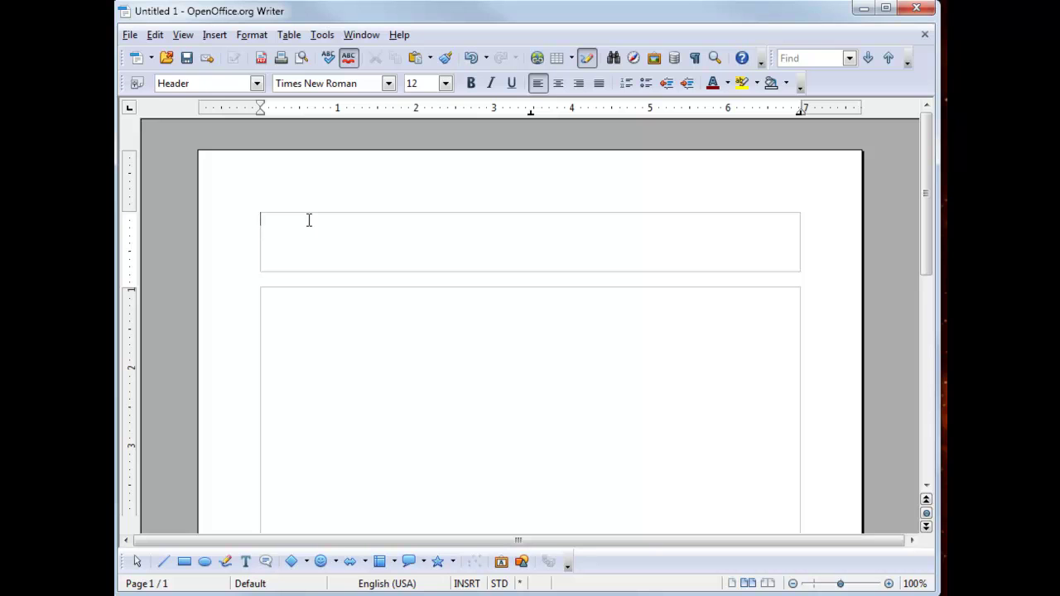
Paste the copied sun logo into the document header
right_click(308, 220)
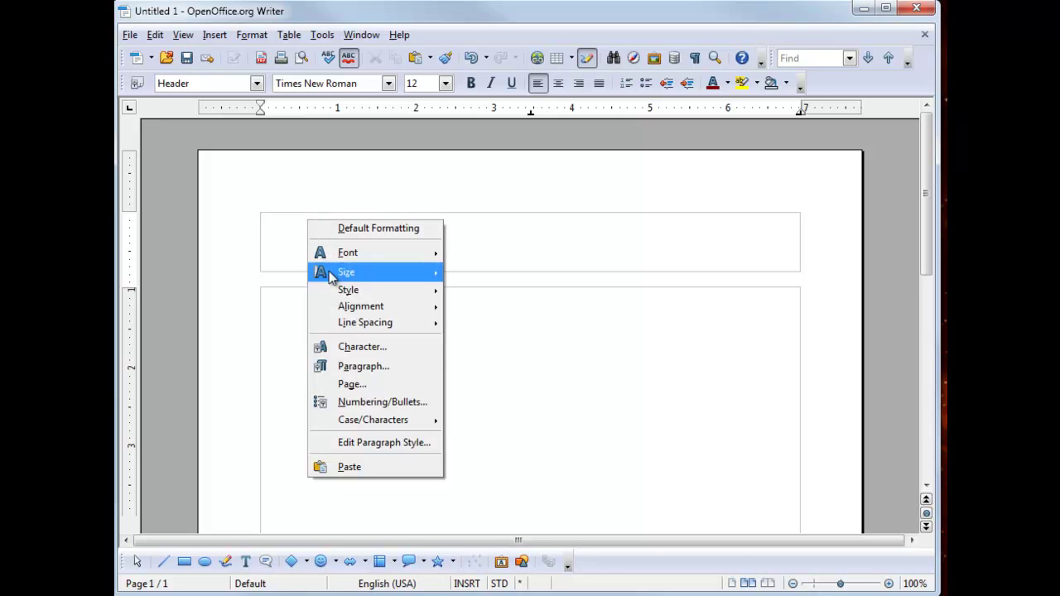
left_click(268, 224)
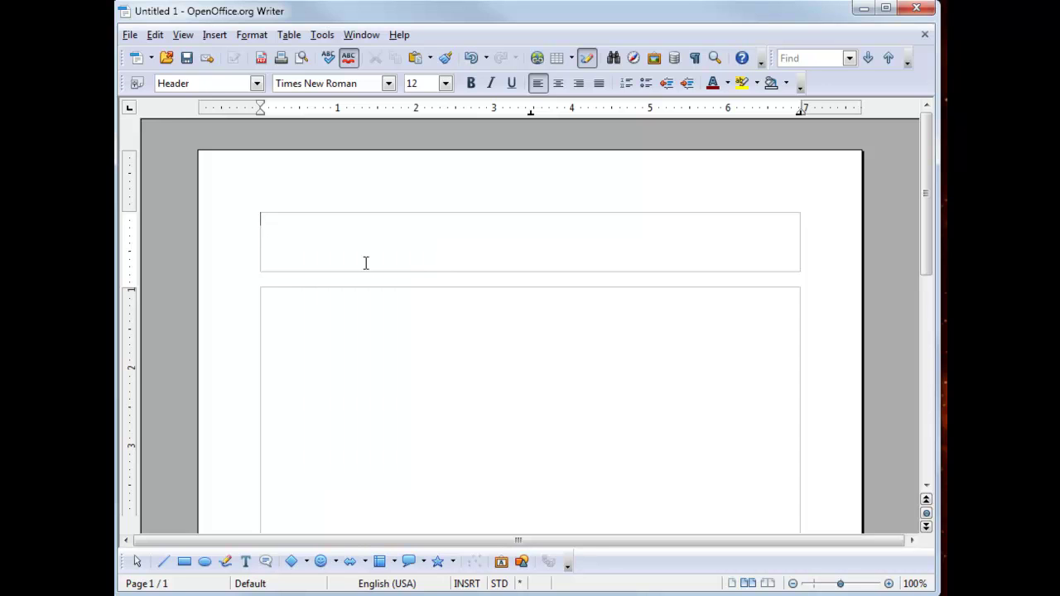
right_click(329, 233)
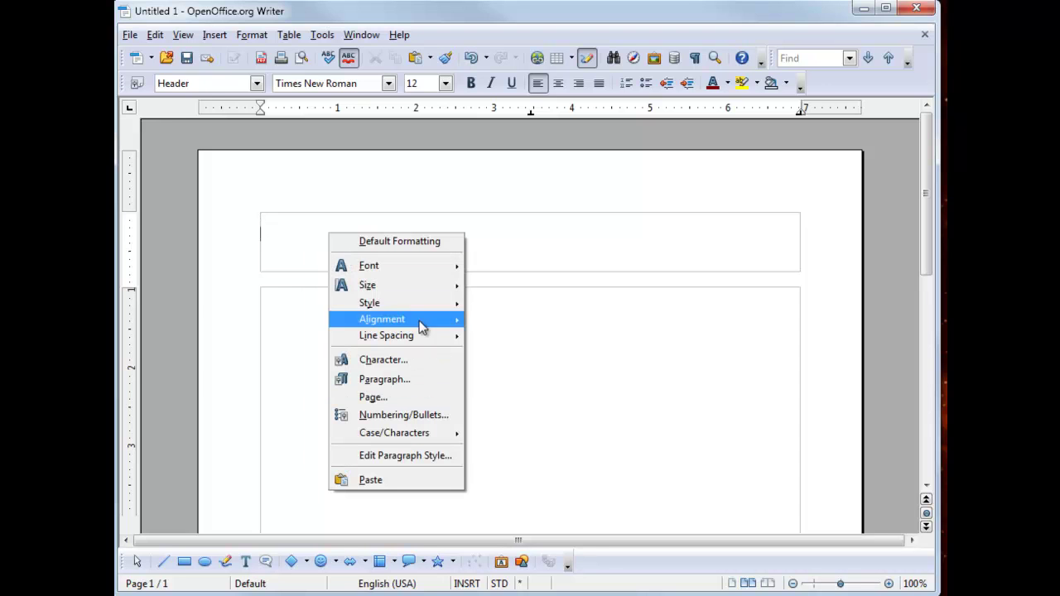
left_click(427, 478)
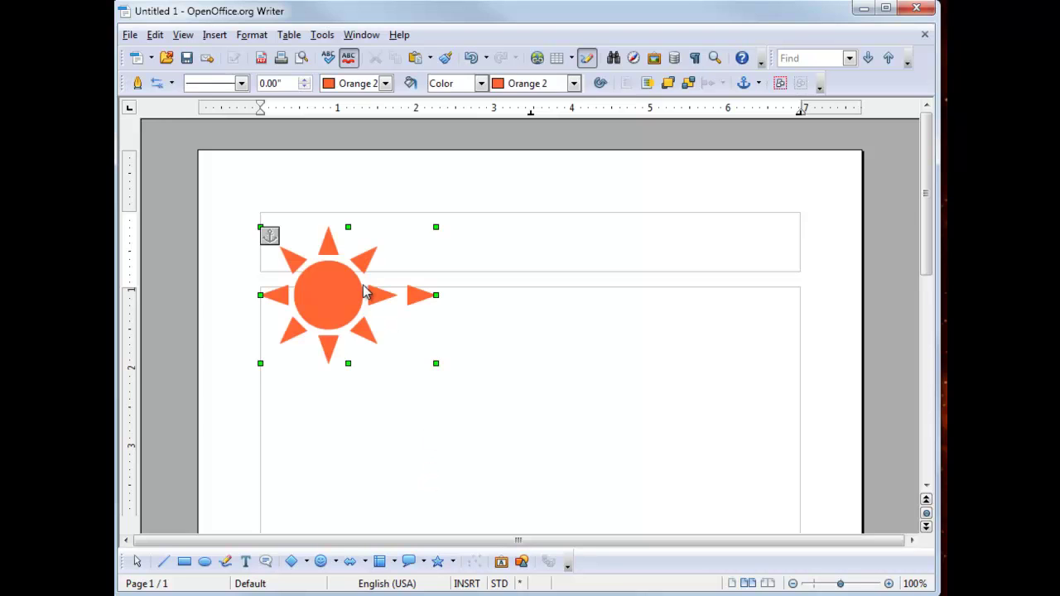
Scale the pasted sun logo down to about 0.88 × 0.68 inch and fit it inside the header's left end
left_click(308, 315)
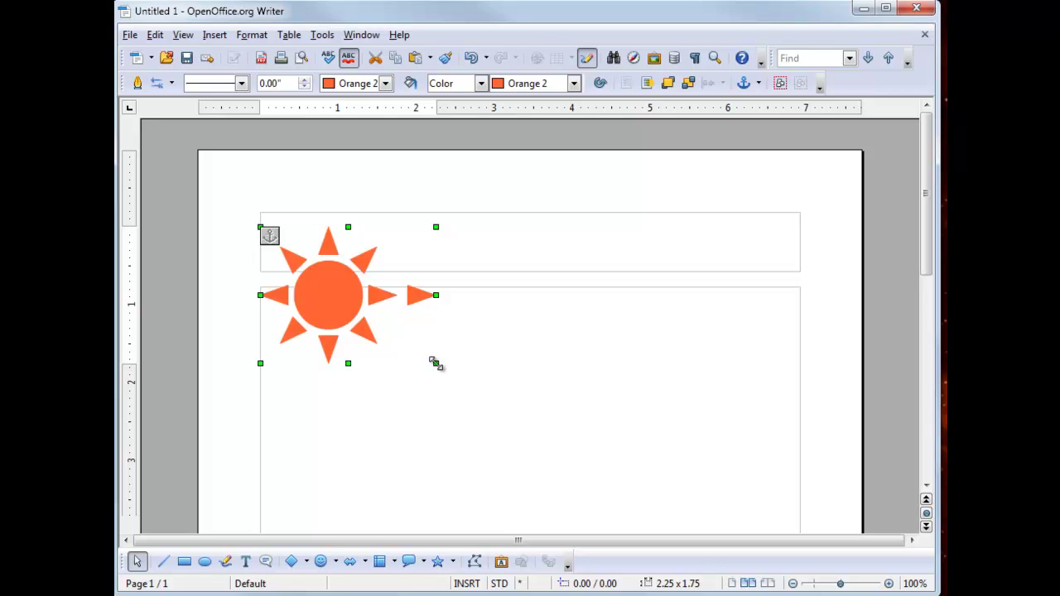
left_click_drag(436, 364, 345, 294)
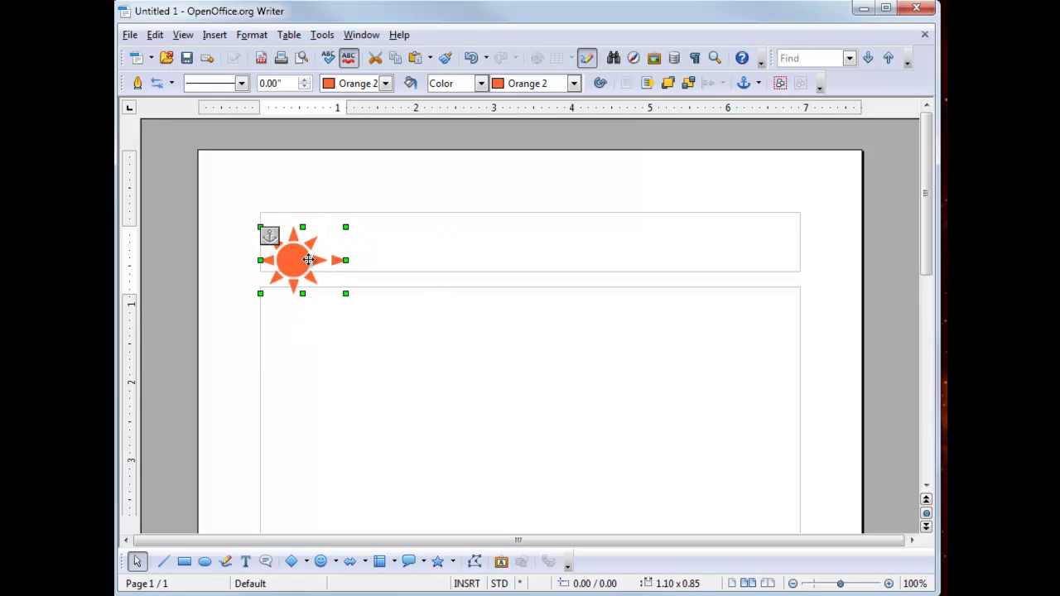
left_click_drag(306, 260, 304, 239)
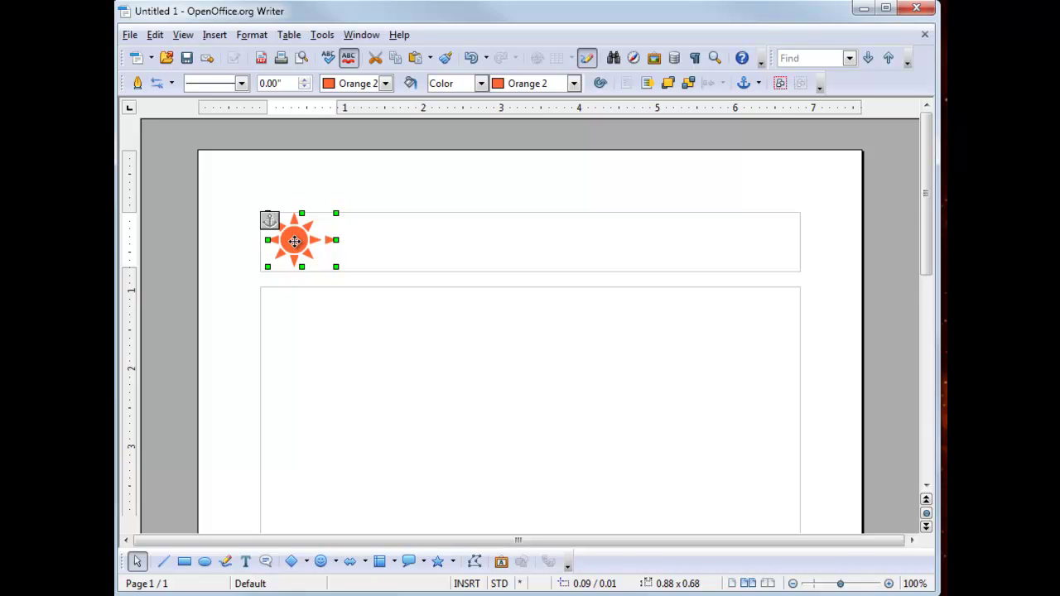
Move the sun logo out of the header and insert the logo picture from the Desktop's Ooassets folder there instead
left_click(266, 220)
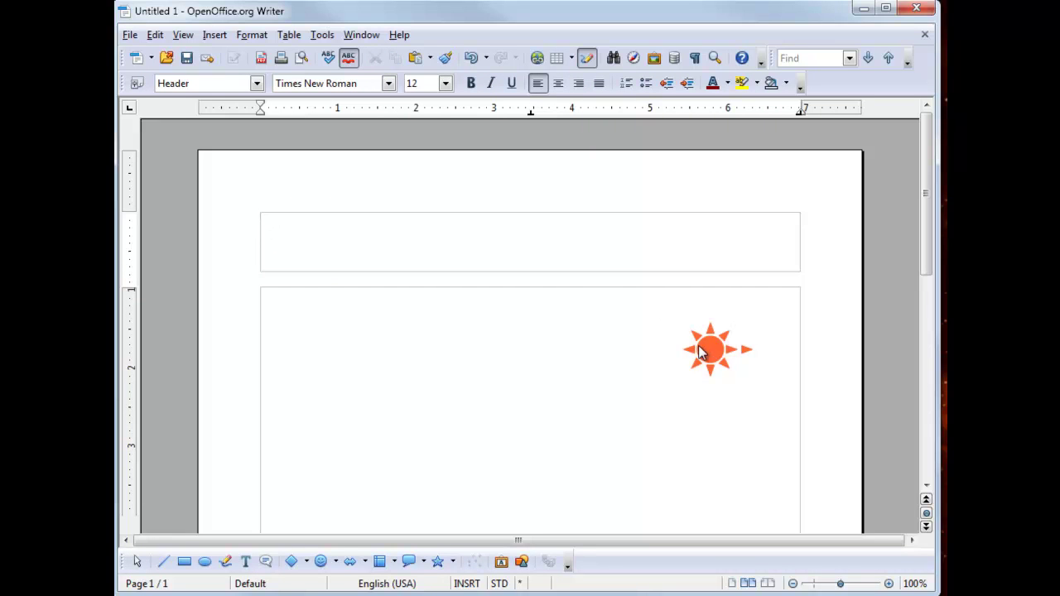
left_click(214, 38)
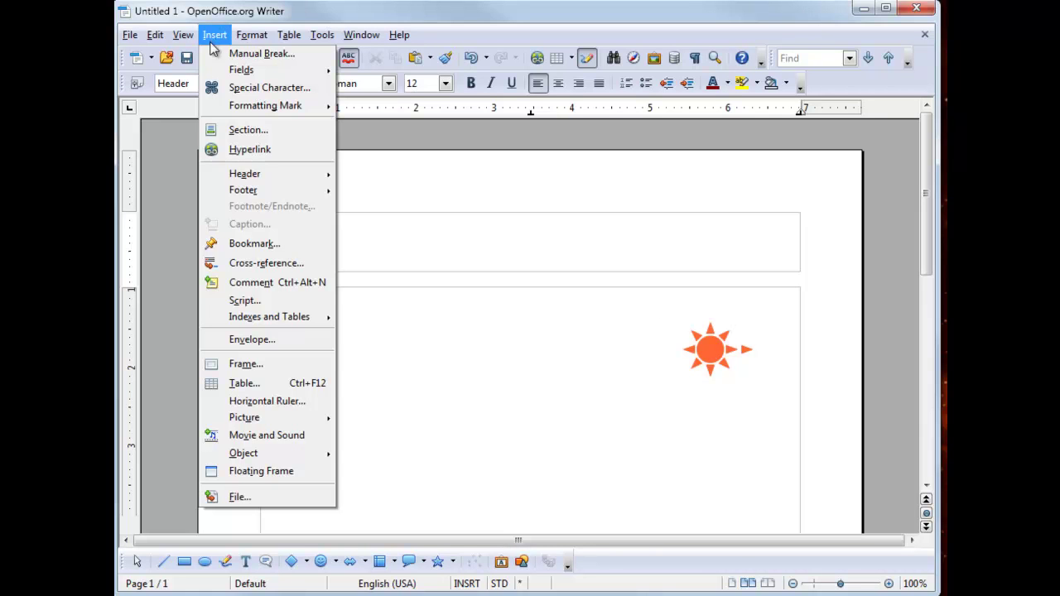
mouse_move(259, 427)
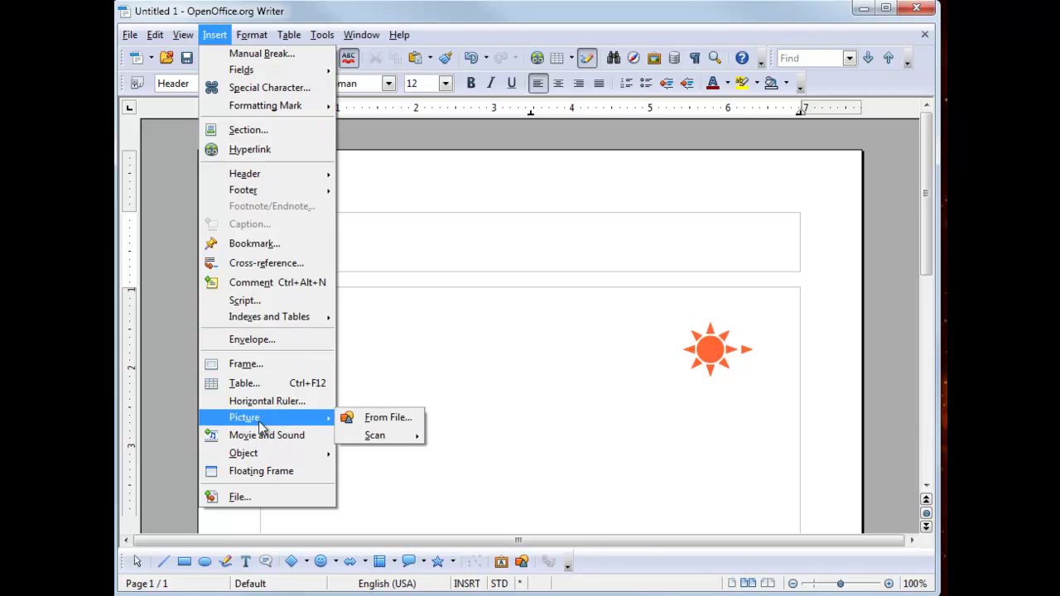
left_click(384, 418)
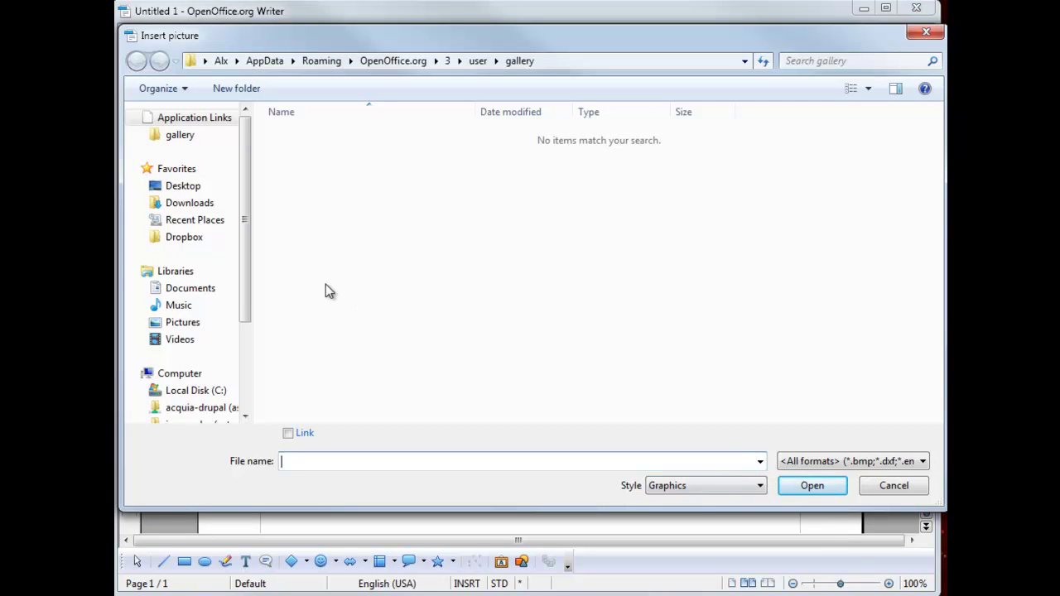
left_click(178, 188)
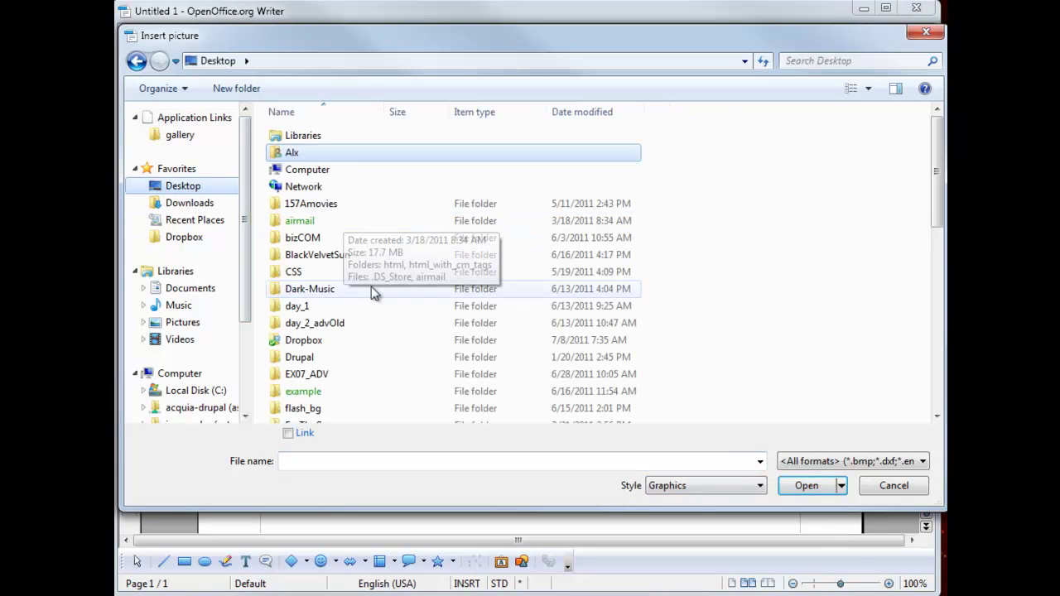
scroll(514, 343, "down", 3)
left_click_drag(938, 168, 939, 320)
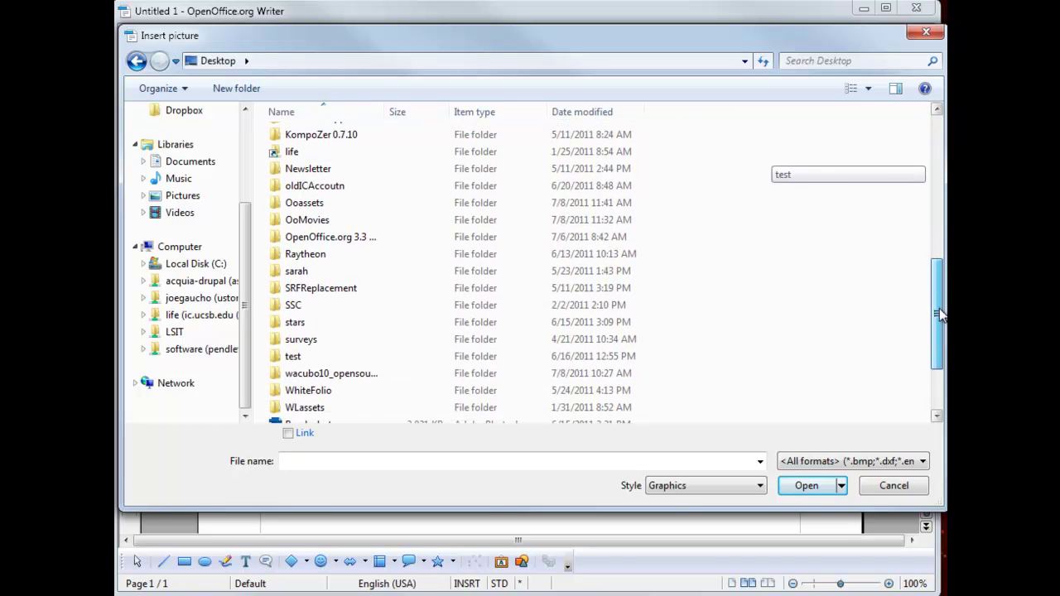
double_click(329, 204)
left_click(308, 157)
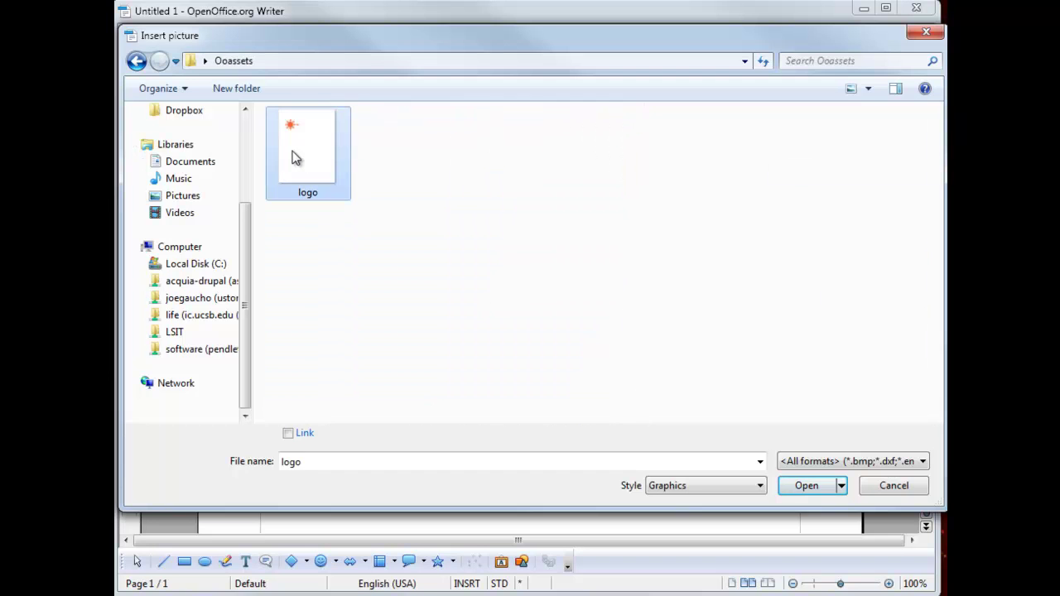
left_click(807, 486)
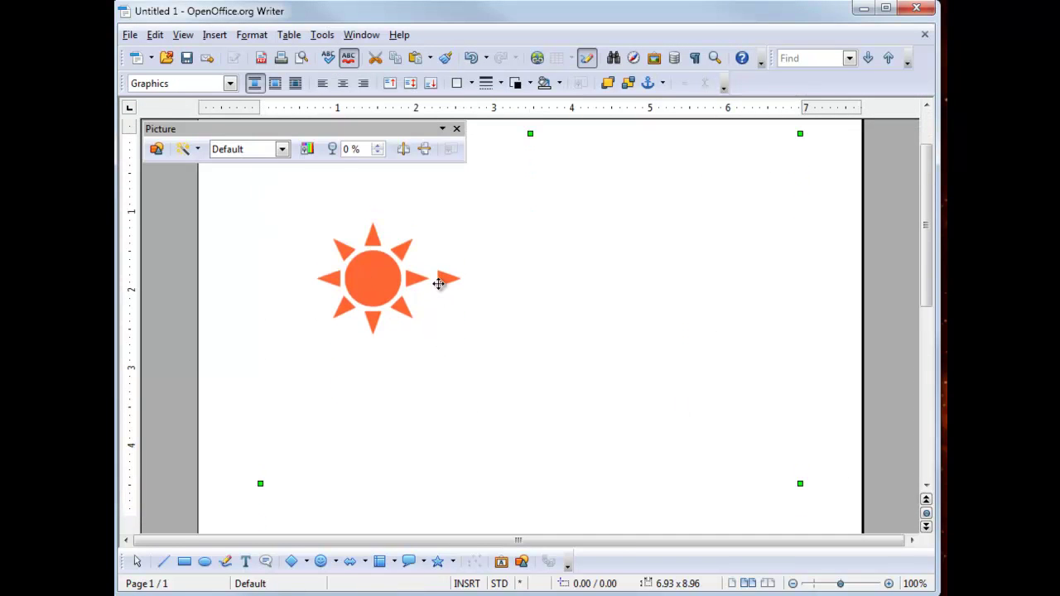
Try to reposition the inserted full-page logo picture, and remove it from the header
scroll(406, 282, "up", 3)
left_click_drag(350, 351, 485, 377)
left_click_drag(400, 324, 382, 331)
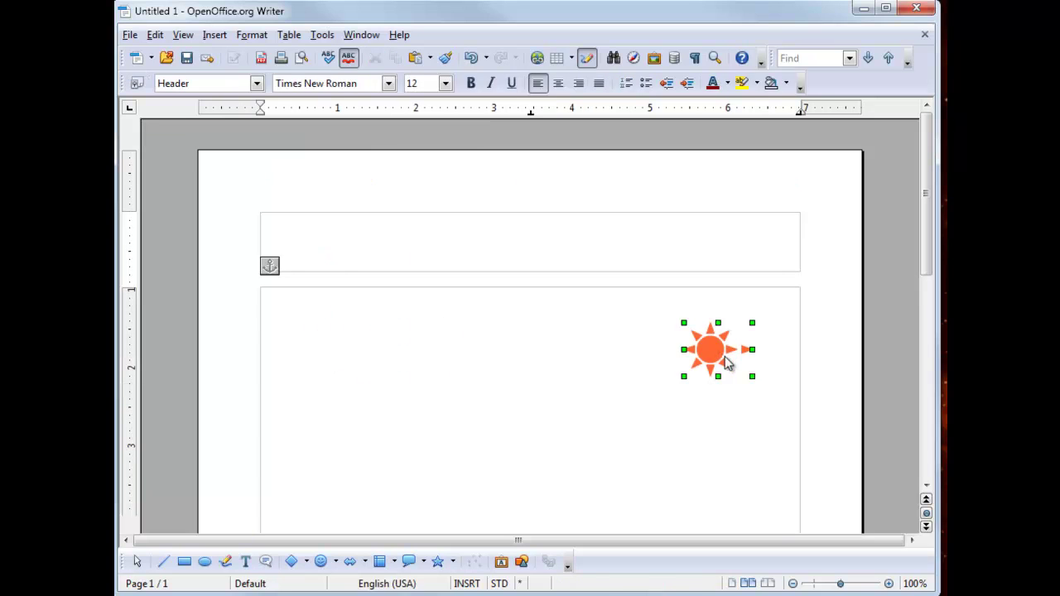
Move the small sun logo from the page body into the header's left end and deselect it
left_click(710, 349)
mouse_move(710, 349)
left_mouse_down()
mouse_move(226, 240)
mouse_move(315, 239)
mouse_move(295, 243)
left_mouse_up()
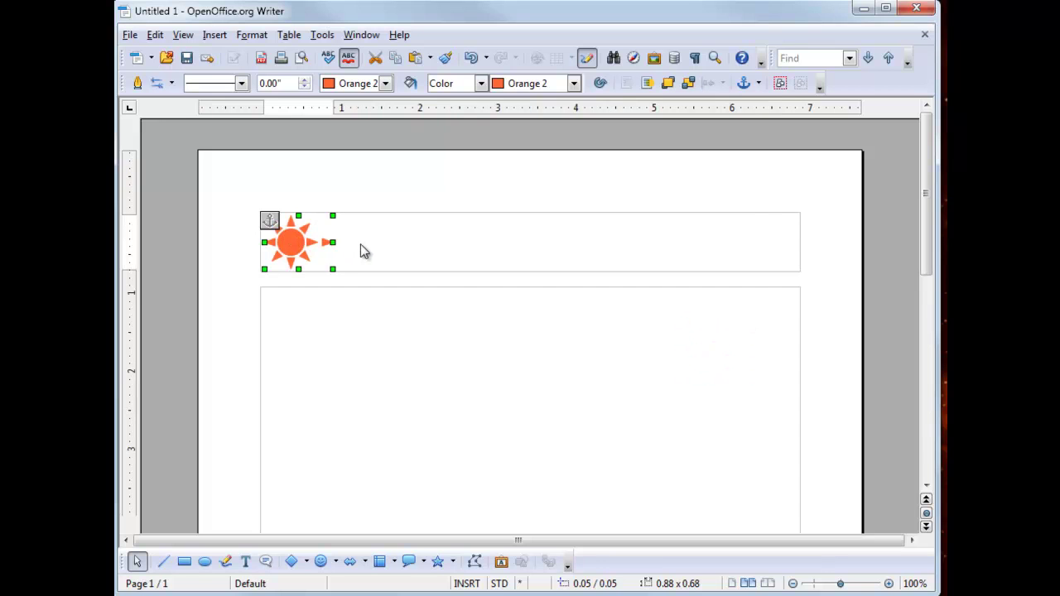
left_click(370, 245)
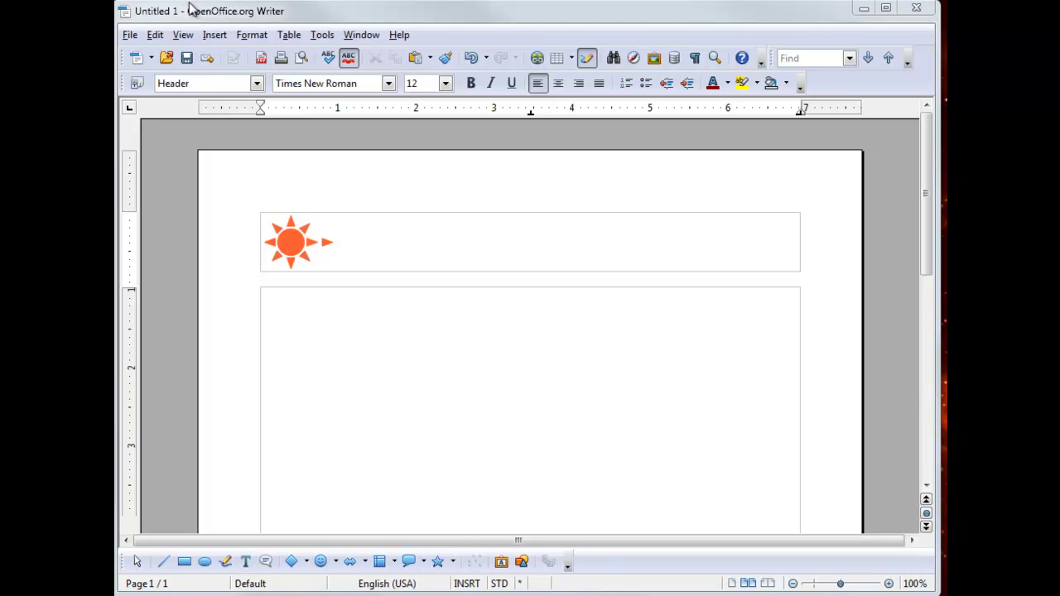
Hide the Drawing toolbar and show it again
left_click(191, 35)
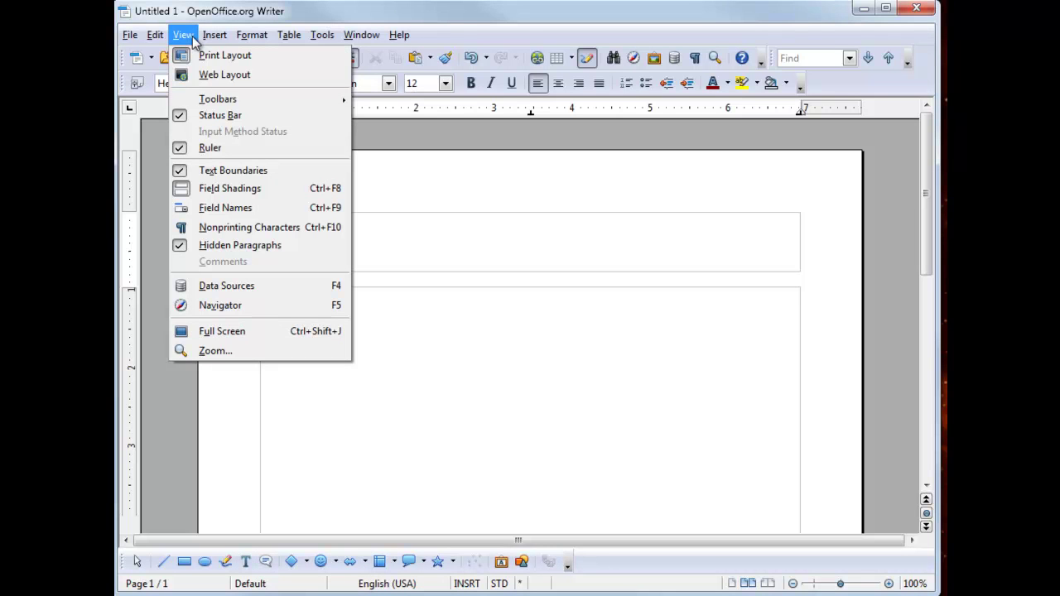
mouse_move(217, 103)
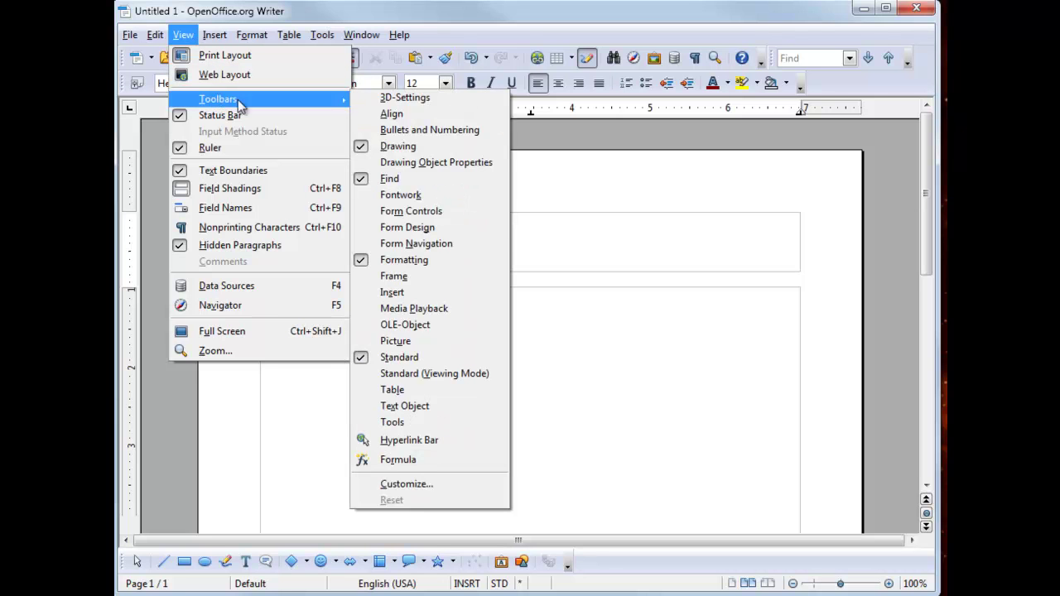
left_click(398, 146)
left_click(183, 35)
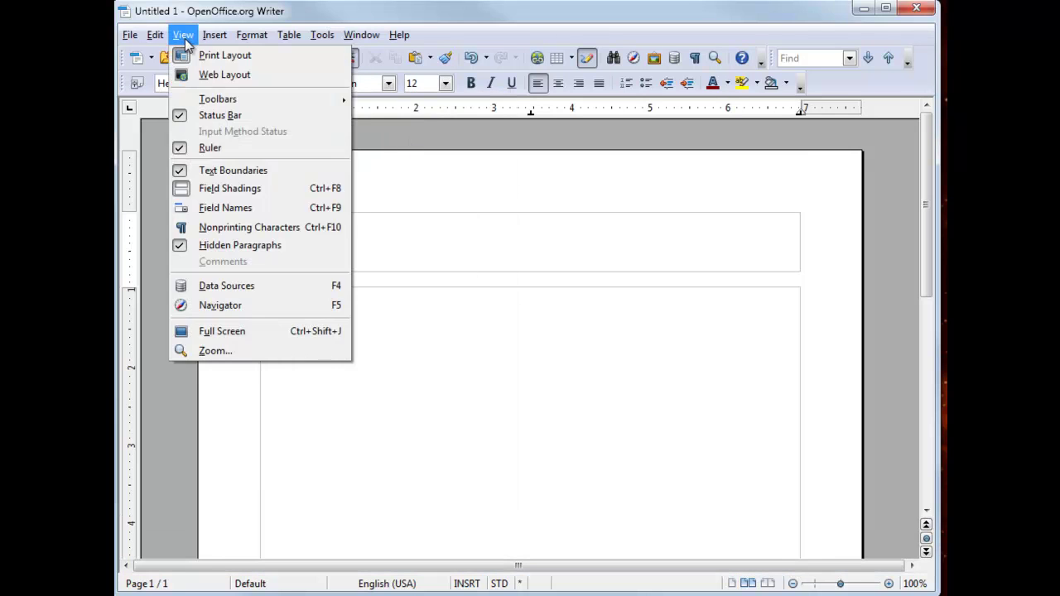
mouse_move(208, 102)
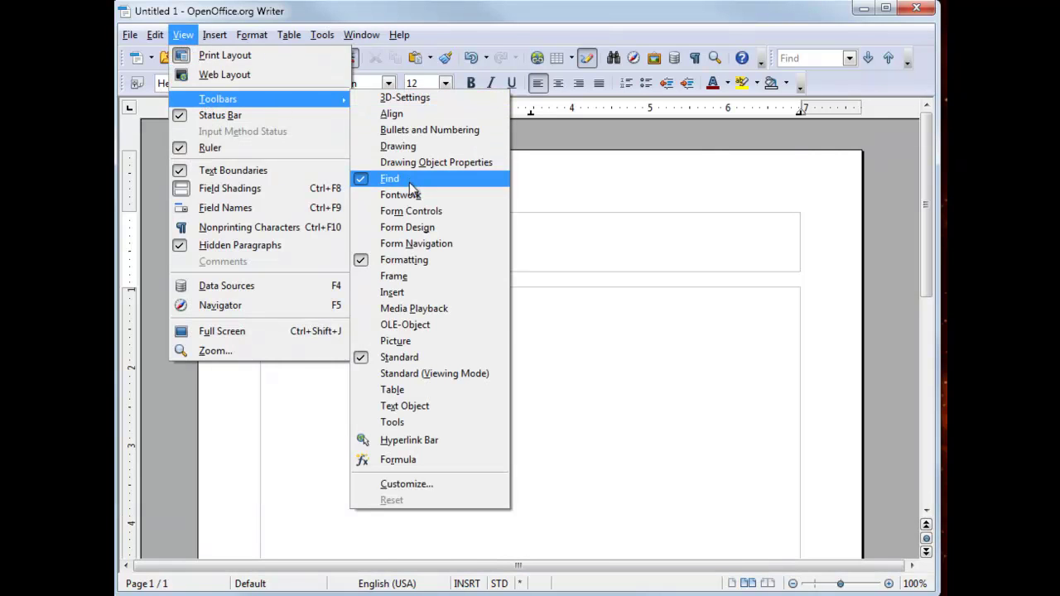
left_click(397, 146)
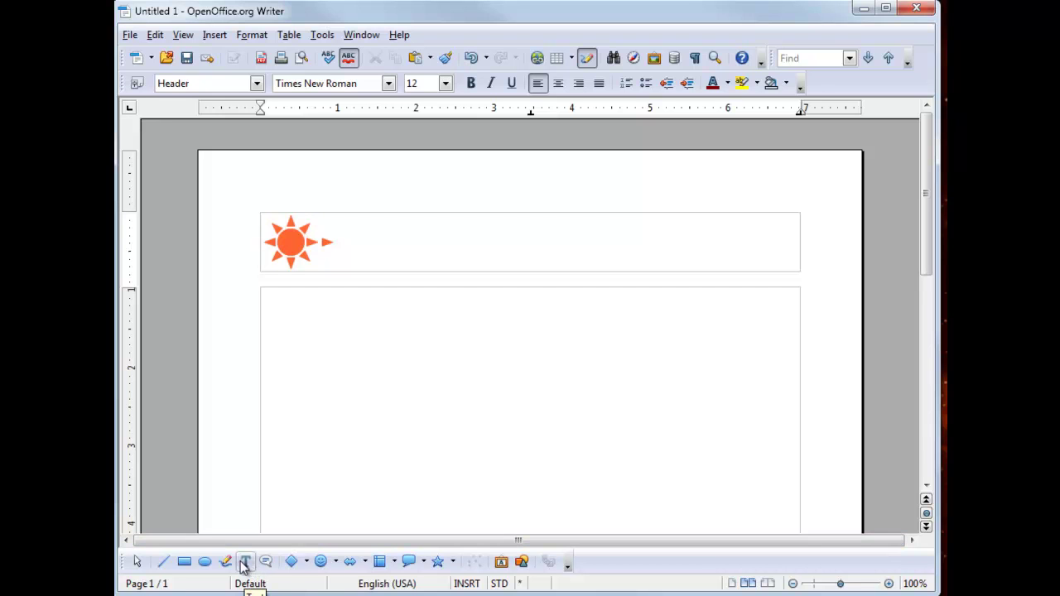
Add a text box about 0.79 × 0.51 inch reading SCC beside the sun logo, and check each text box by selecting it
left_click(247, 563)
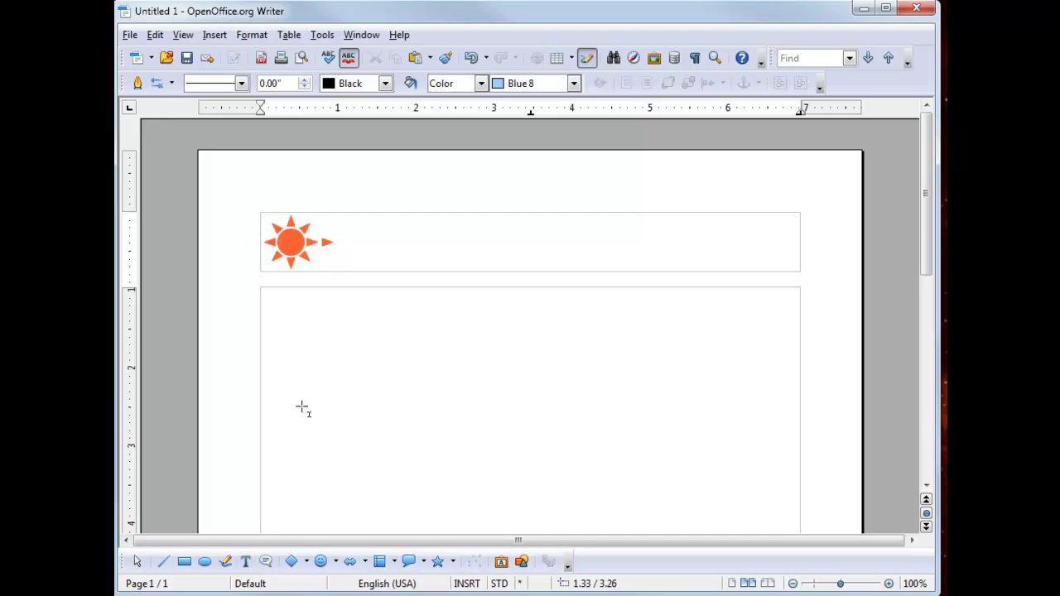
left_click_drag(358, 225, 421, 264)
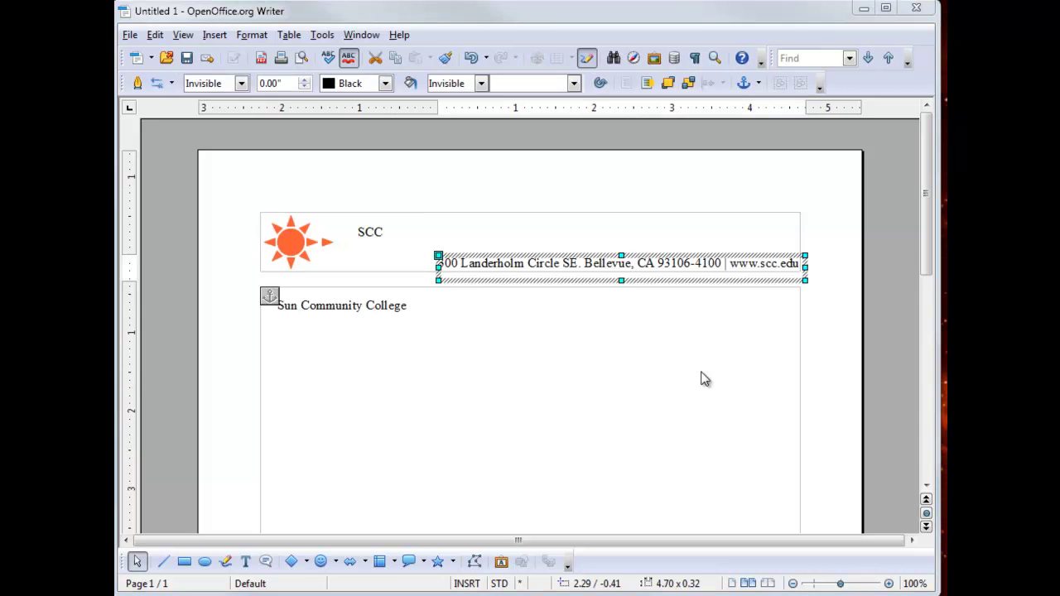
left_click(379, 230)
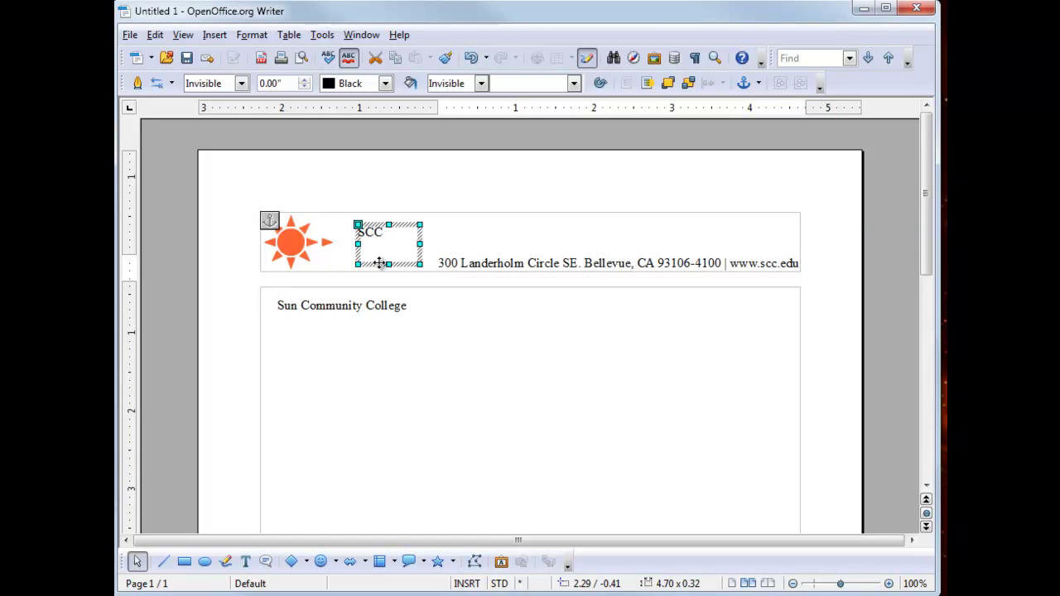
left_click(394, 305)
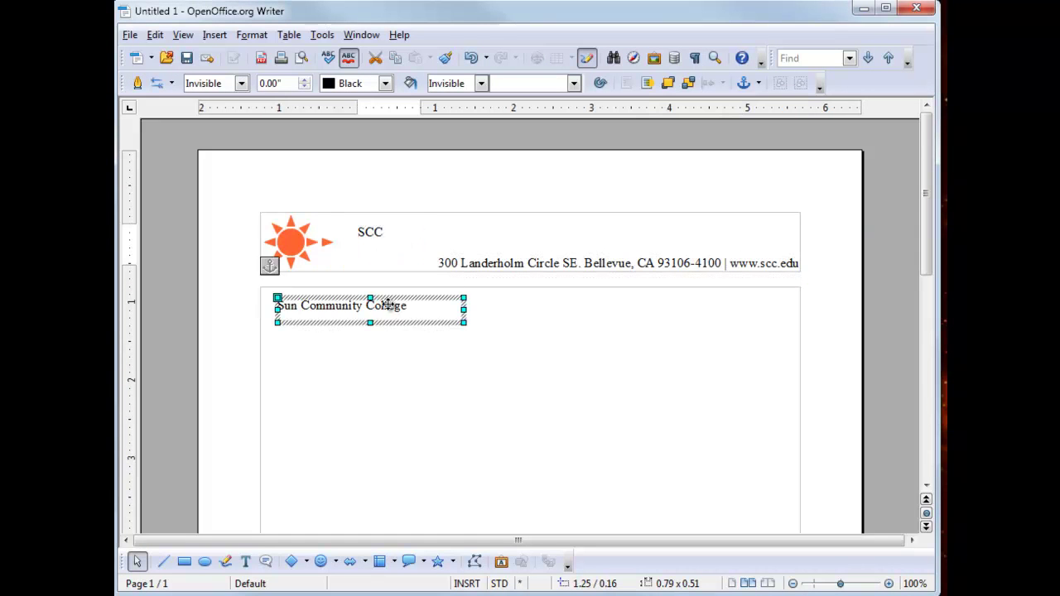
left_click(471, 265)
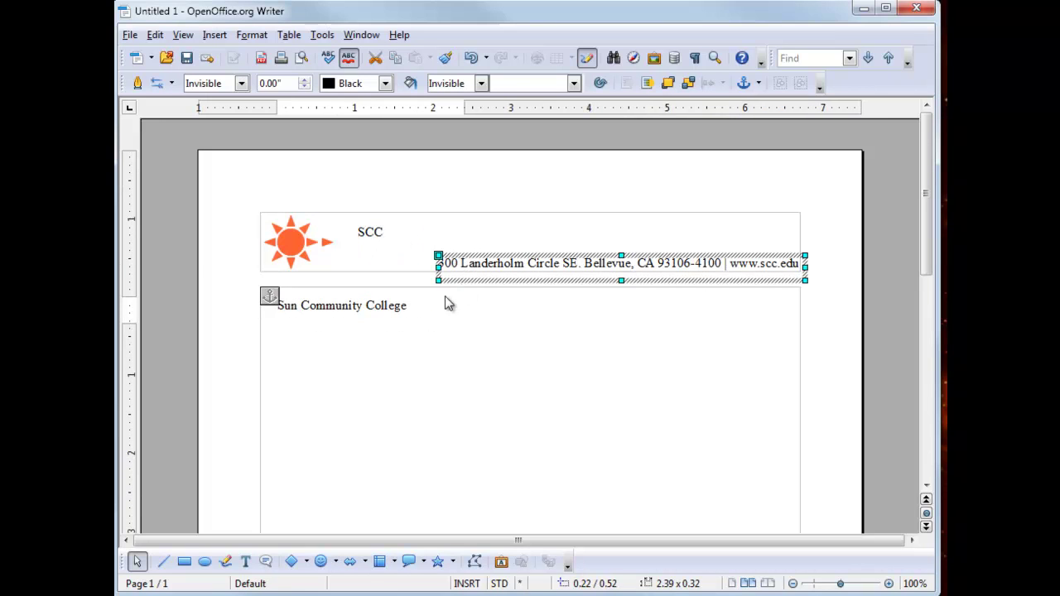
Change the font of the SCC text beside the sun logo to Tw Cen MT Condensed Extra Bold
left_click(364, 230)
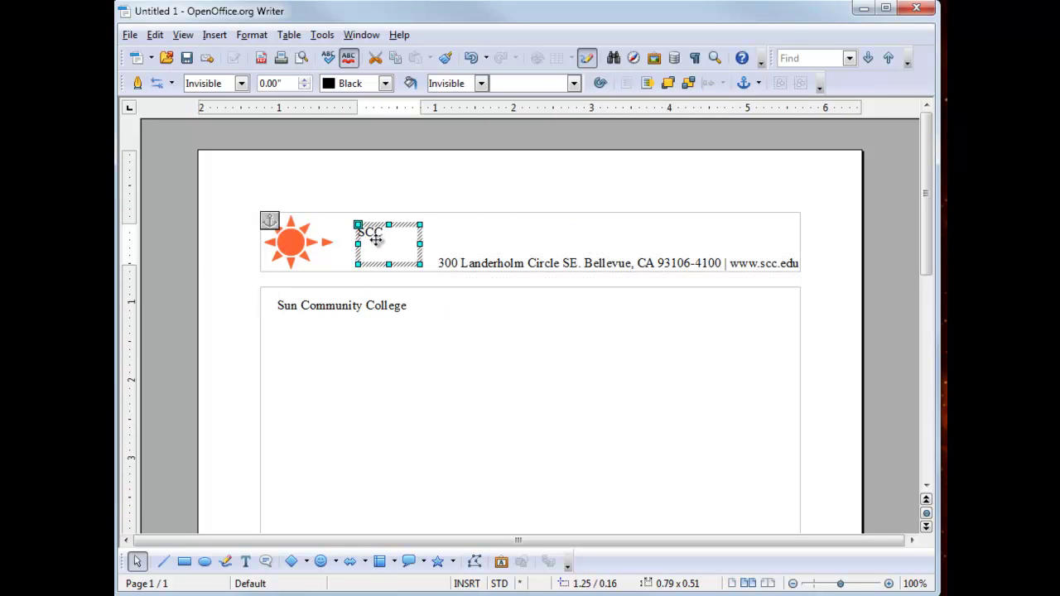
double_click(382, 234)
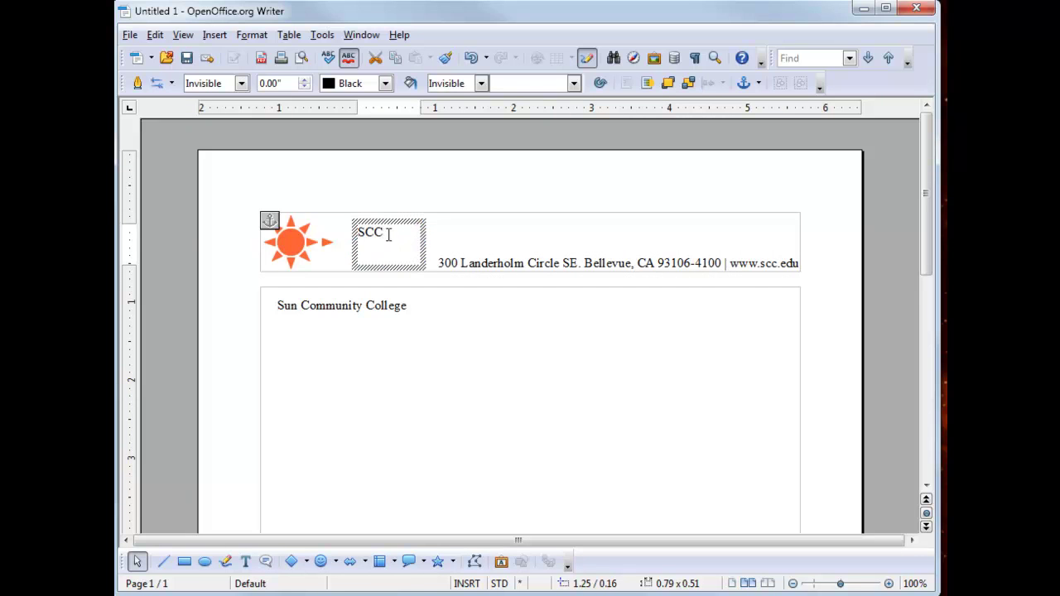
left_click_drag(386, 233, 352, 234)
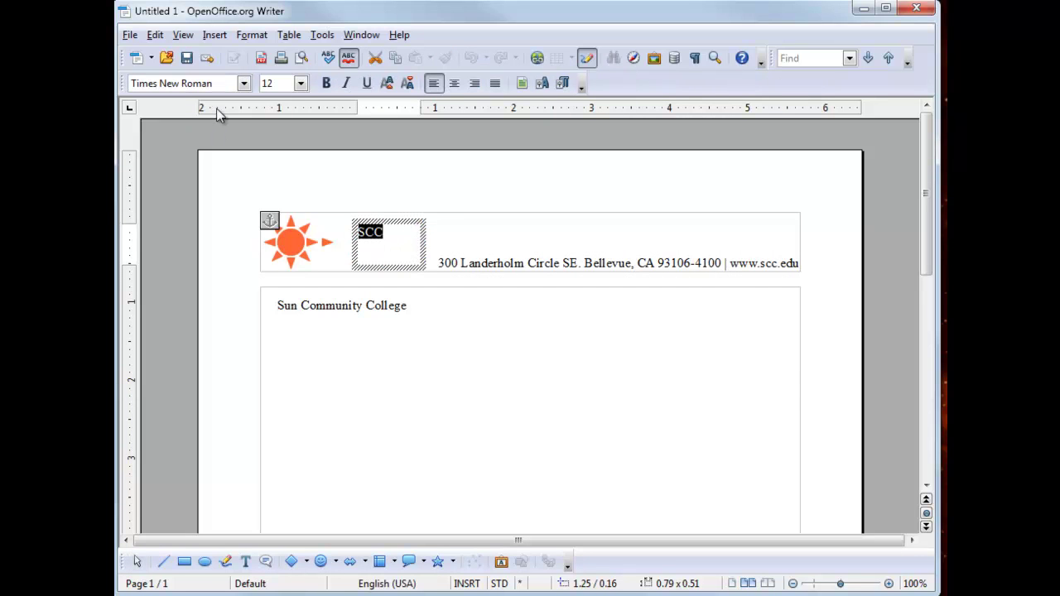
left_click(244, 85)
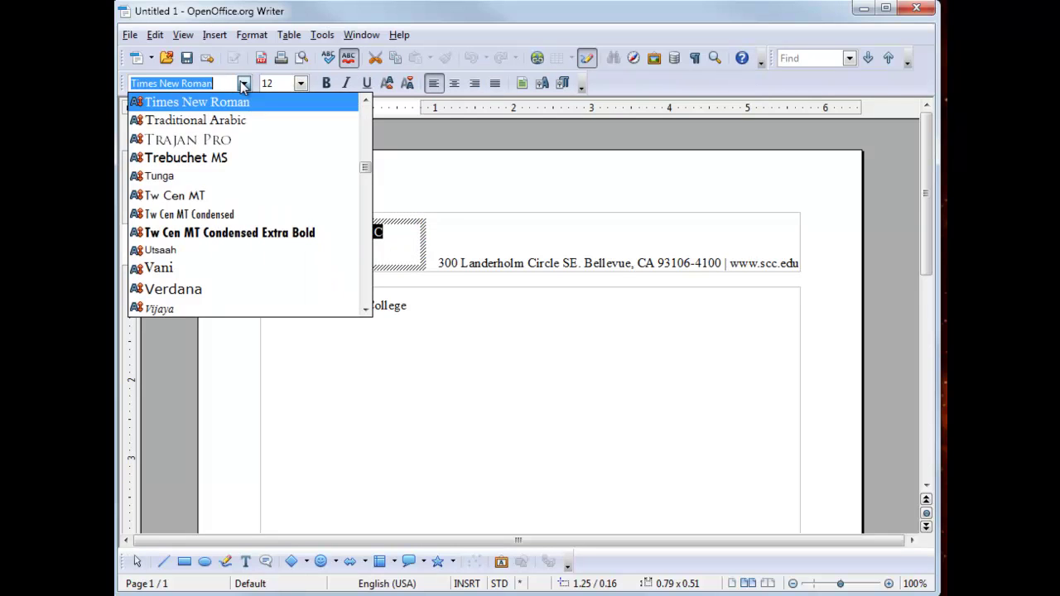
left_click(251, 234)
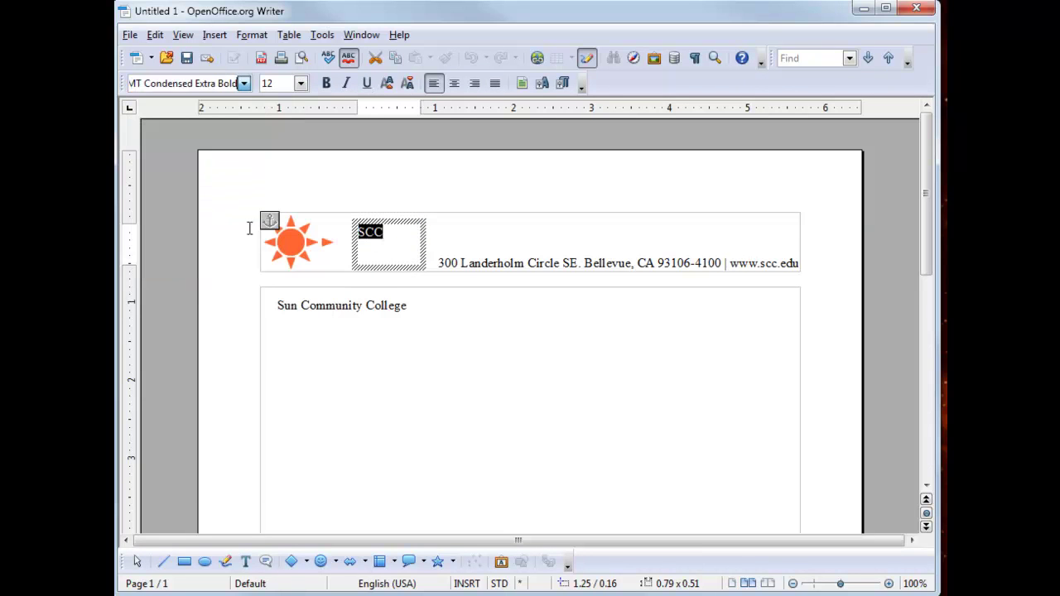
Enlarge the SCC text to font size 32 and leave its text editing
left_click(301, 83)
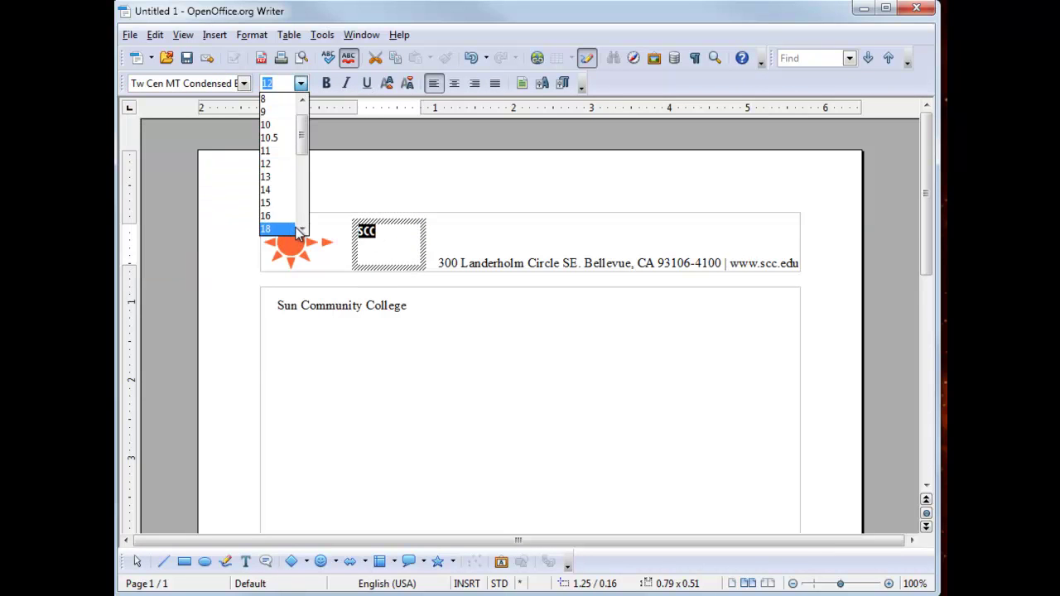
left_click(300, 228)
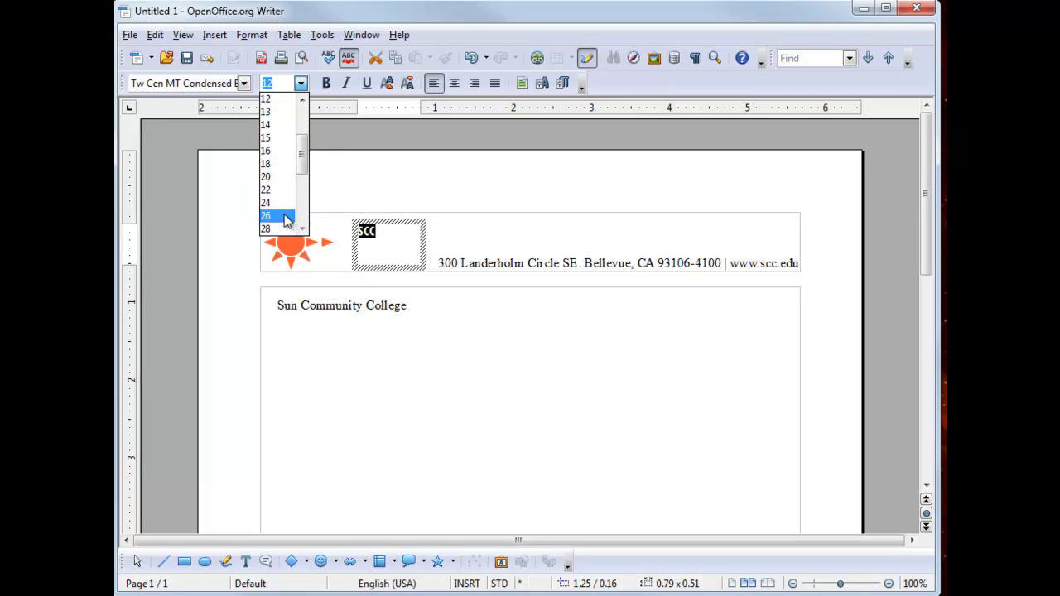
left_click(280, 215)
left_click(301, 84)
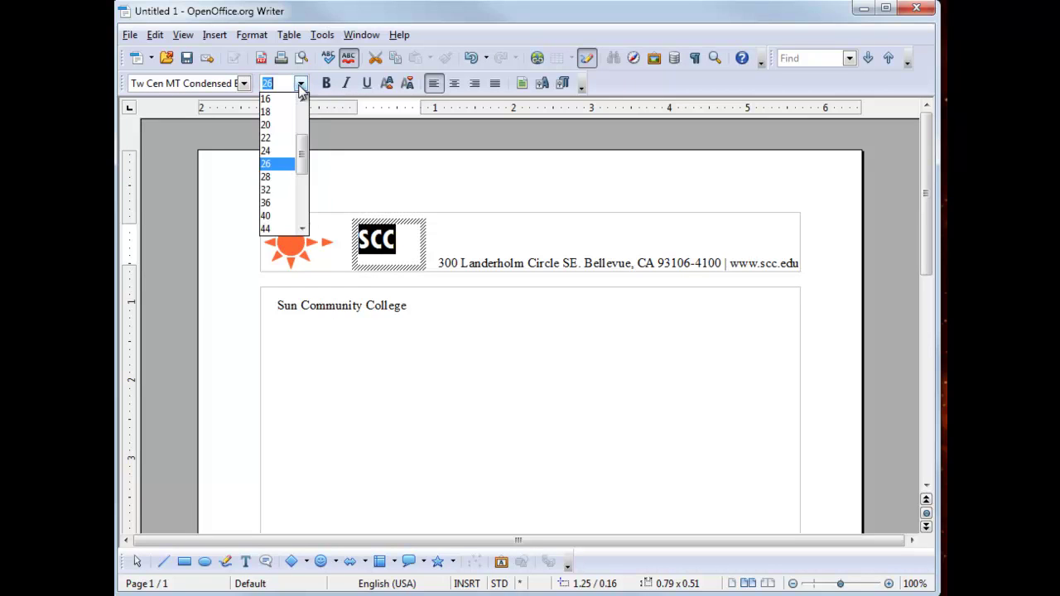
left_click(282, 189)
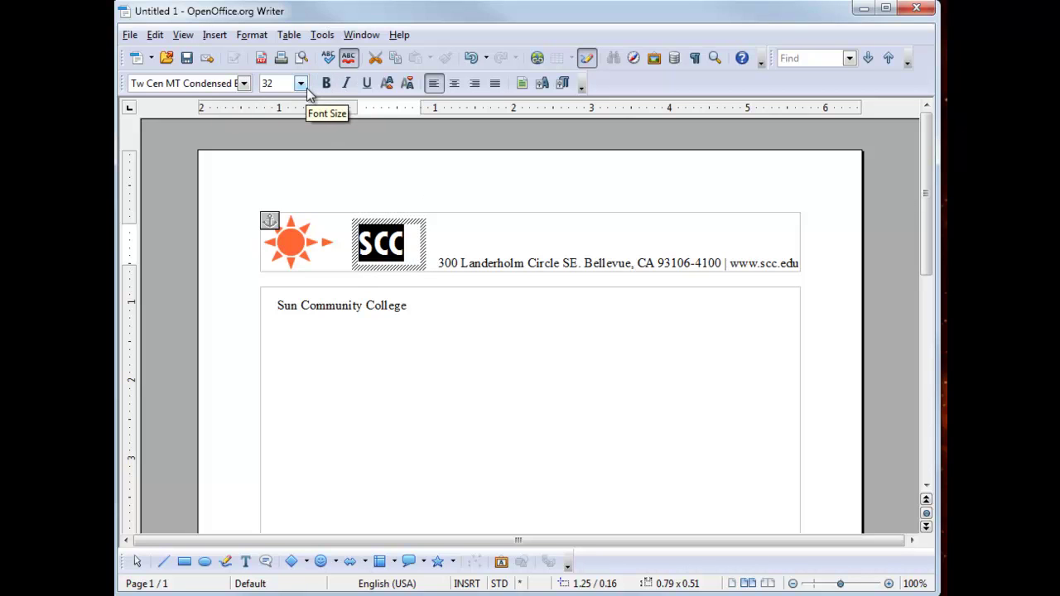
left_click(461, 199)
Move the SCC text box onto the sun logo so the letters overlap the sun
left_click(397, 239)
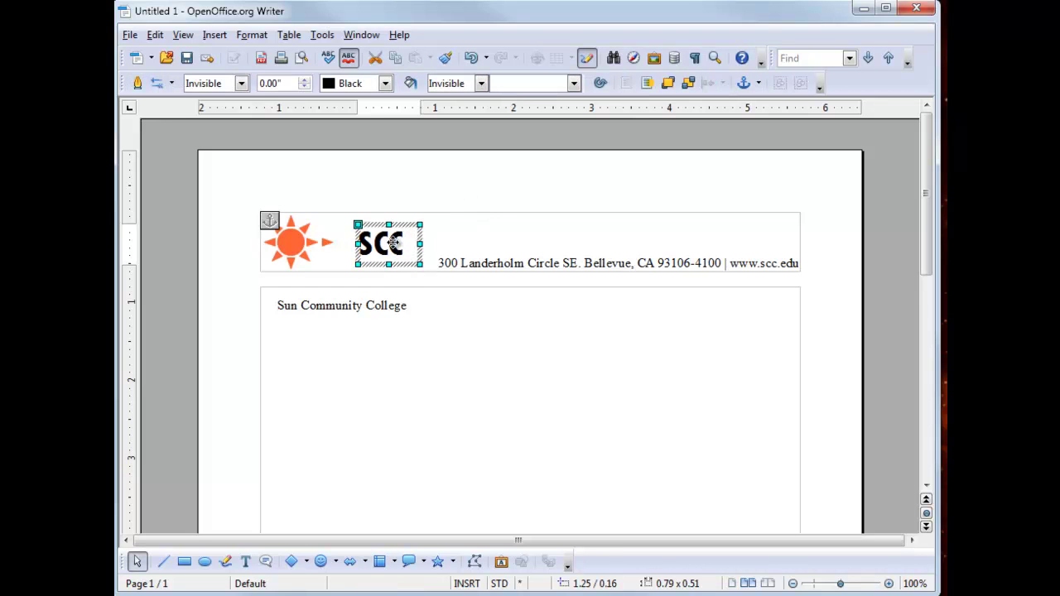
left_click(426, 197)
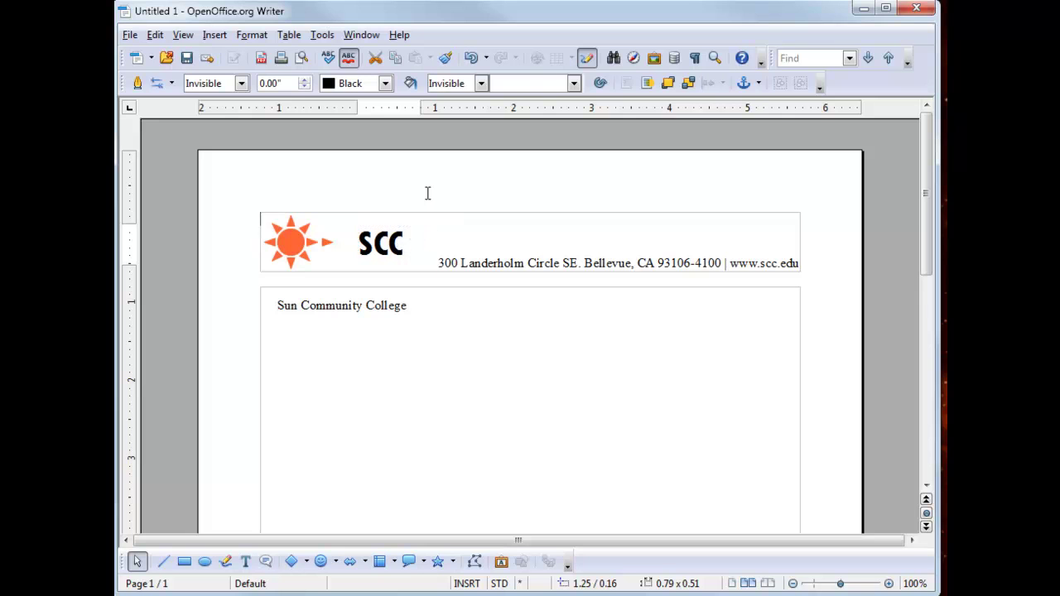
left_click(393, 239)
left_click_drag(393, 239, 322, 239)
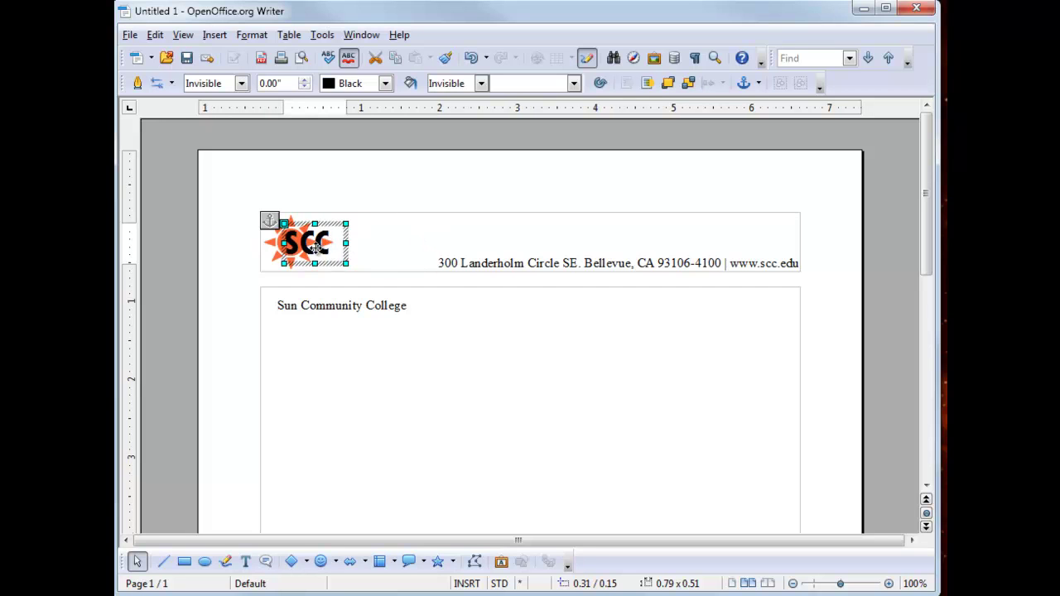
Move the Sun Community College text box into the header just below SCC, and shift the address text box down into the page body
left_click(407, 303)
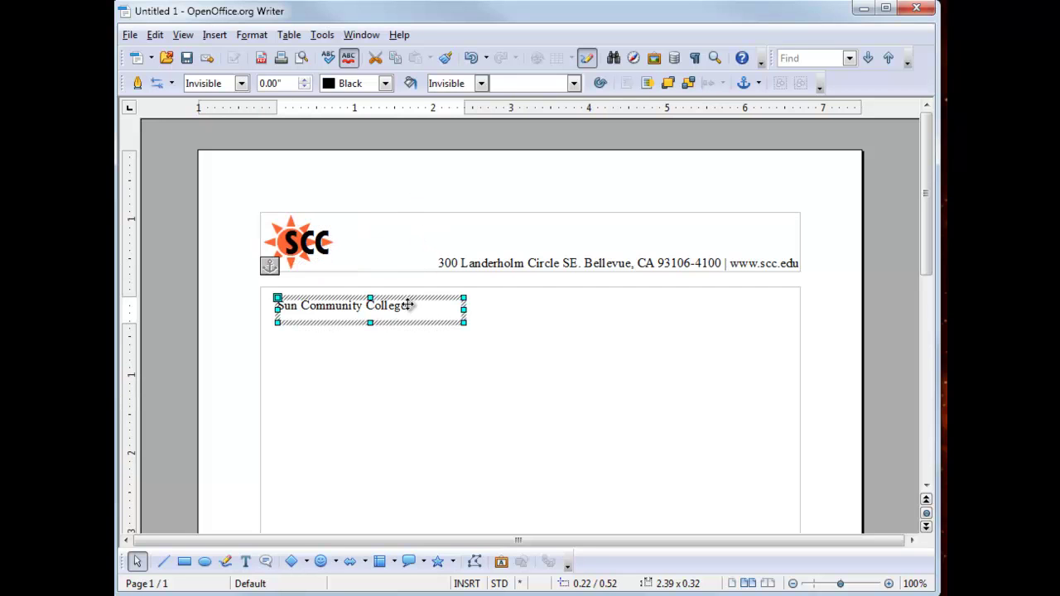
left_click_drag(414, 296, 434, 260)
left_click(516, 263)
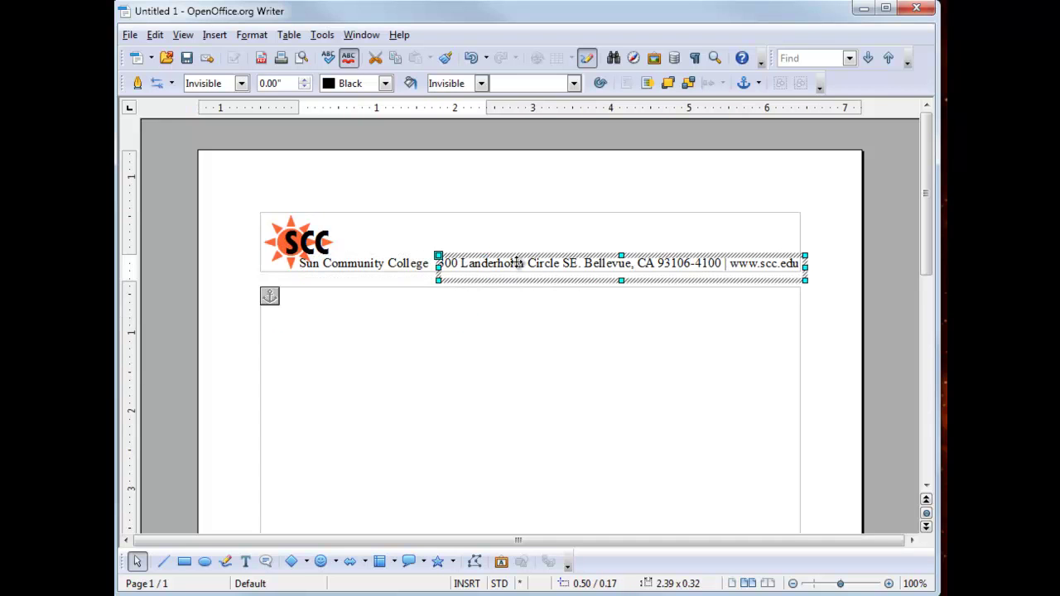
left_click_drag(516, 262, 500, 329)
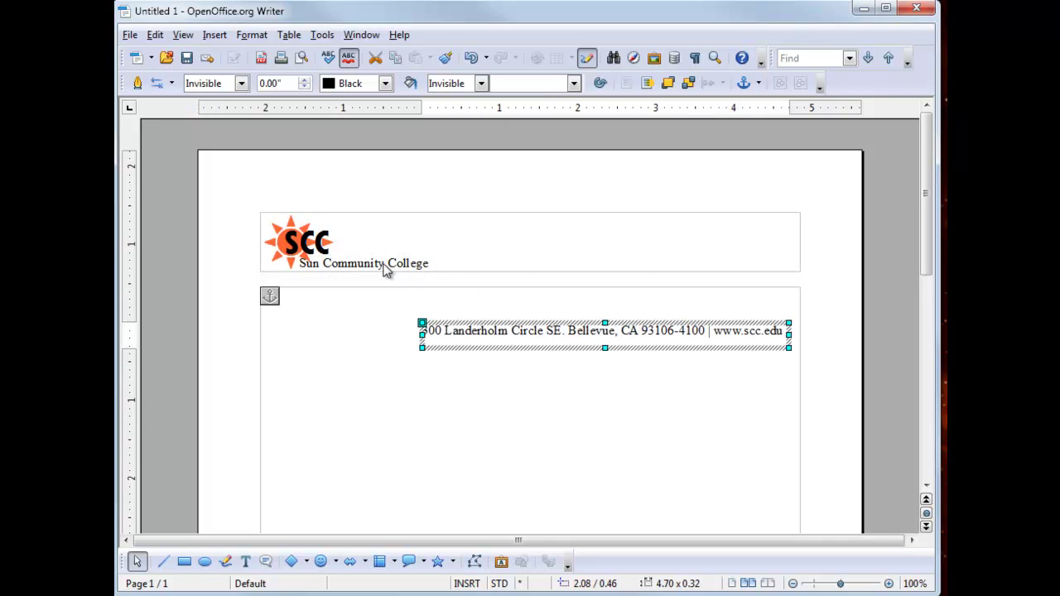
Format the Sun Community College text in Tw Cen MT Condensed Extra Bold at size 14
left_click(370, 267)
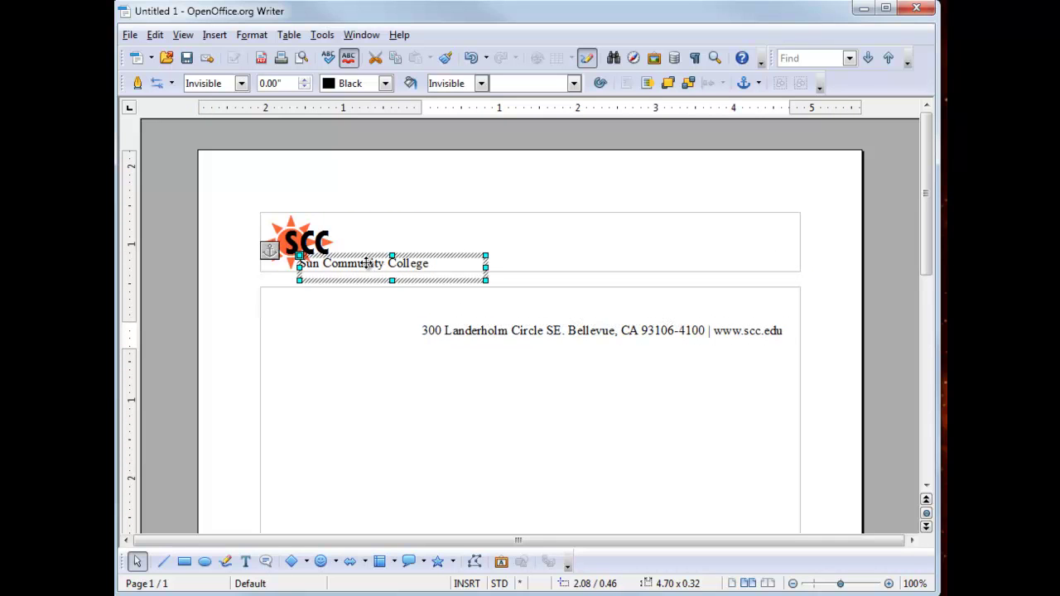
double_click(406, 266)
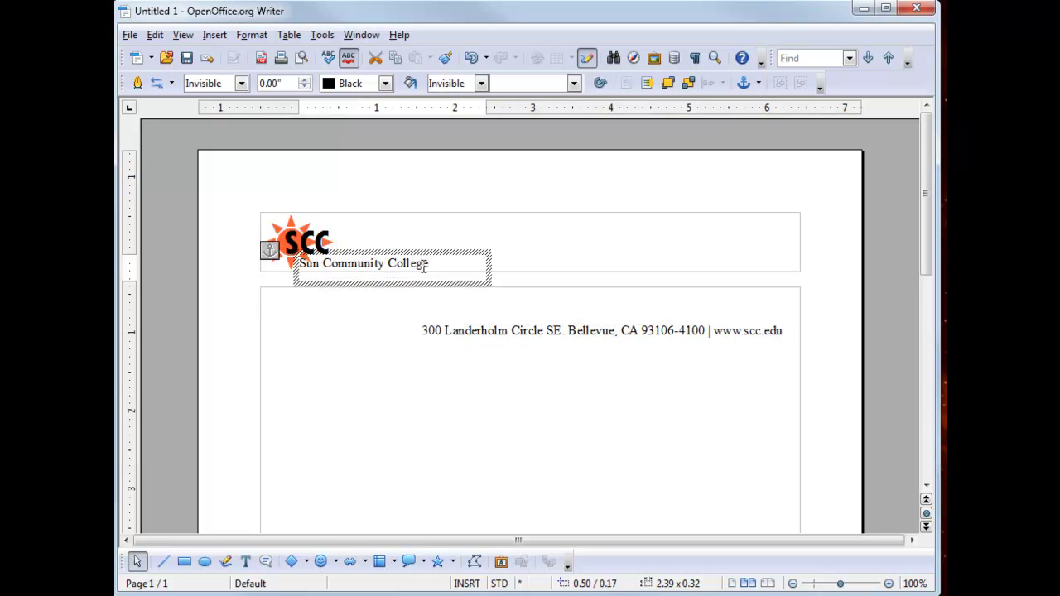
key("ctrl+a")
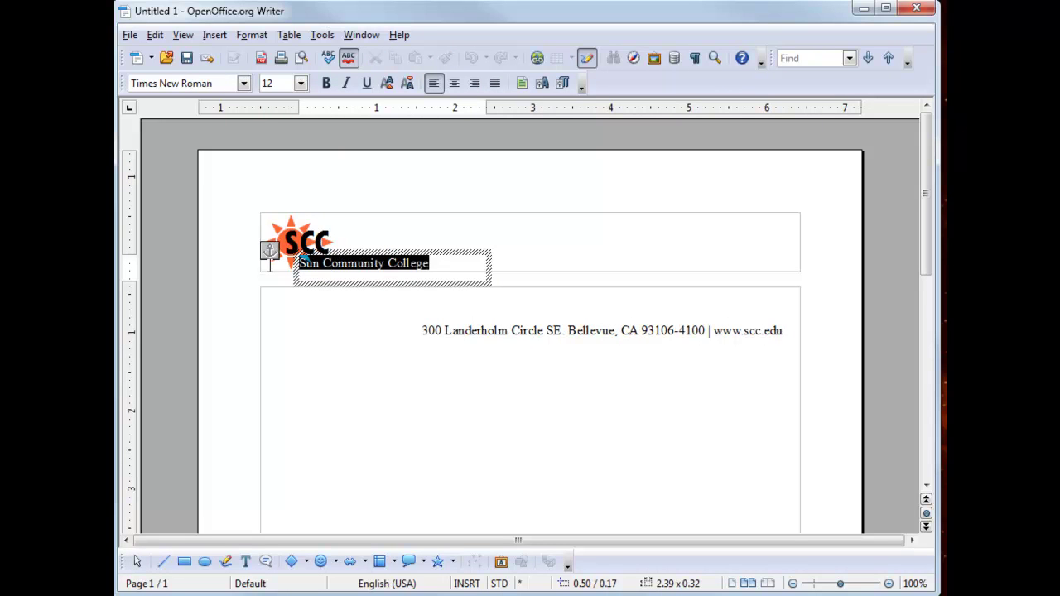
left_click(244, 82)
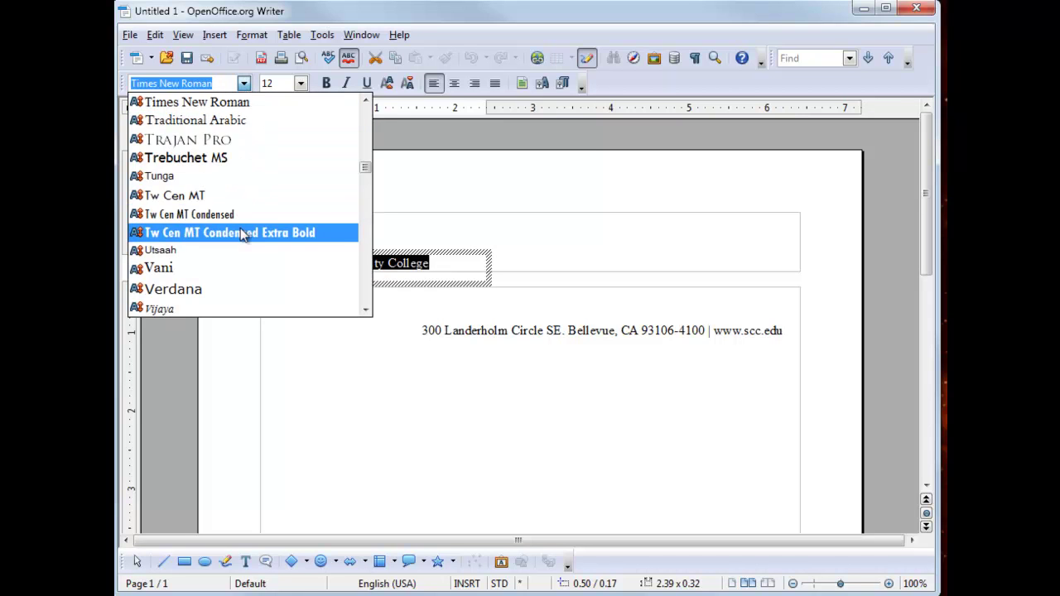
left_click(241, 231)
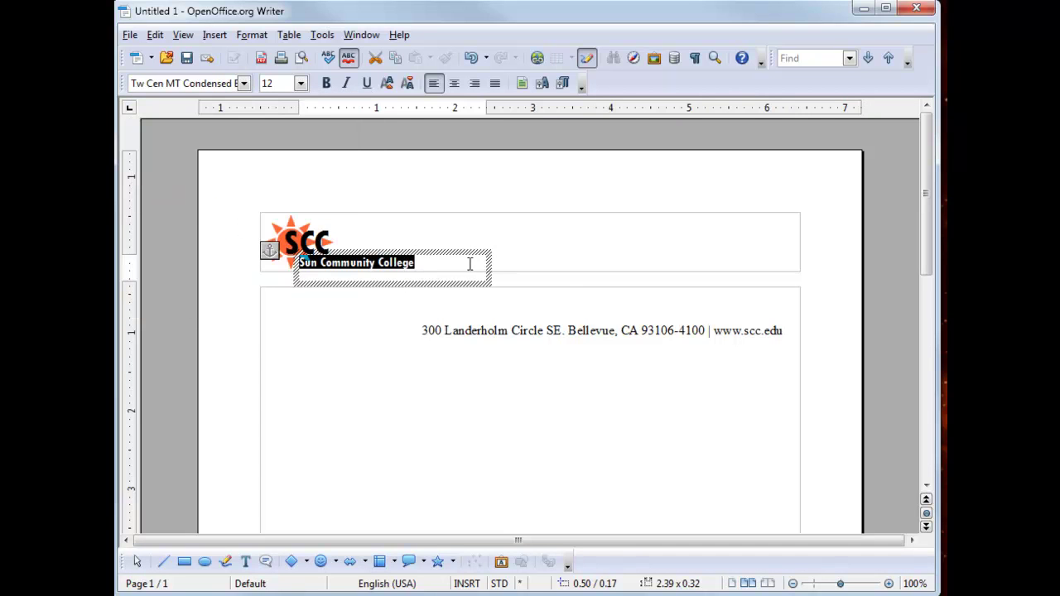
left_click(301, 83)
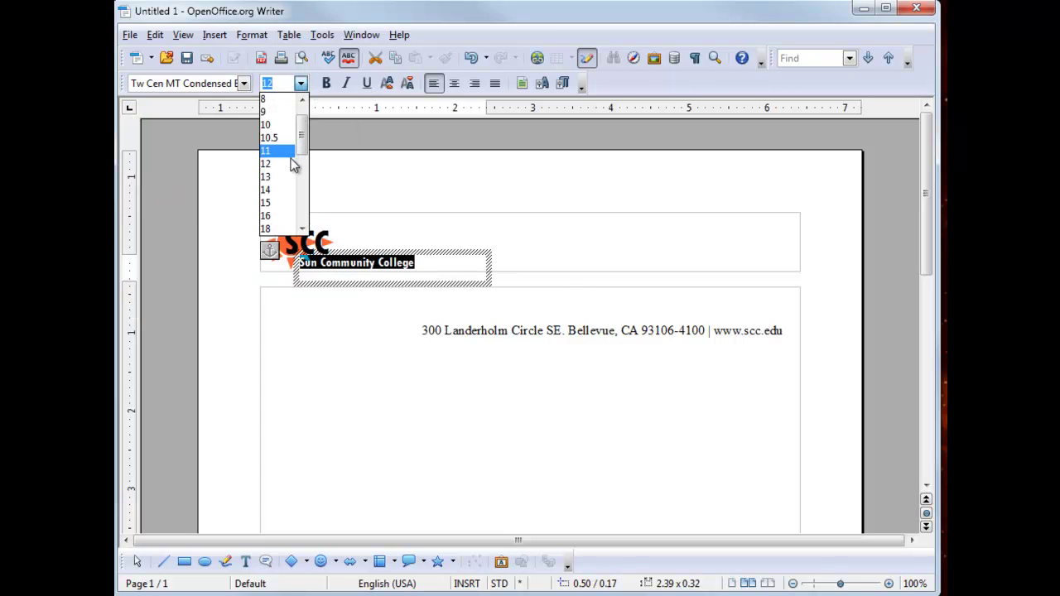
left_click(282, 191)
key("Escape")
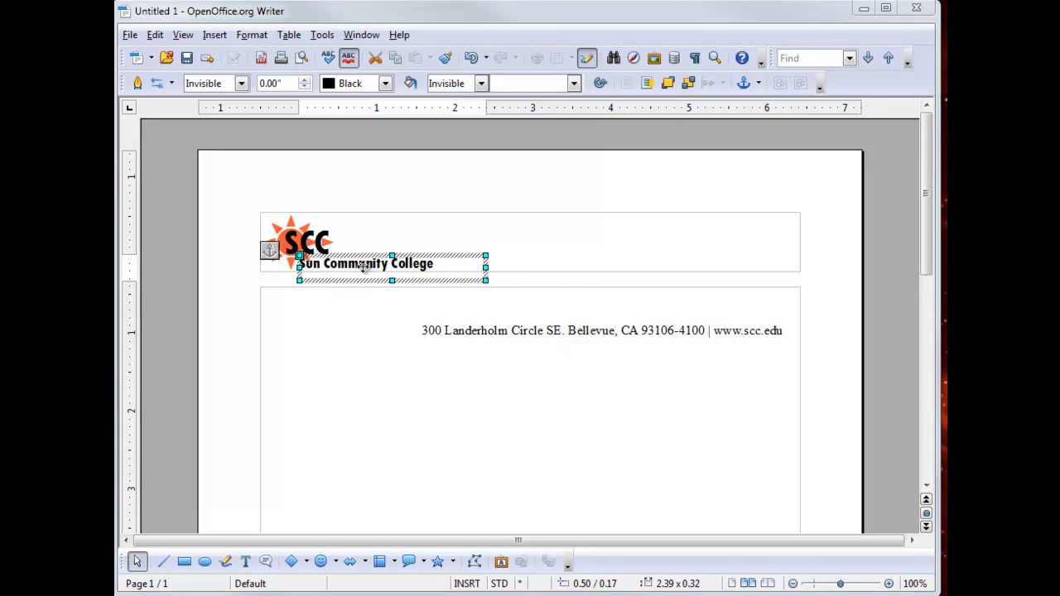
Move the address text box from the page body into the header, directly after the Sun Community College text
left_click(509, 332)
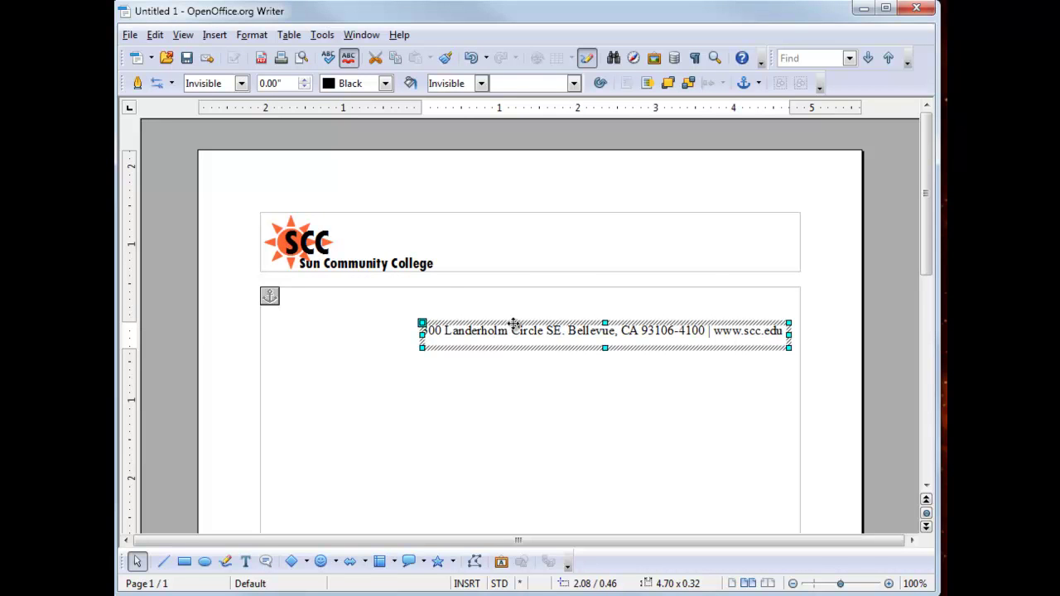
left_click_drag(514, 324, 533, 256)
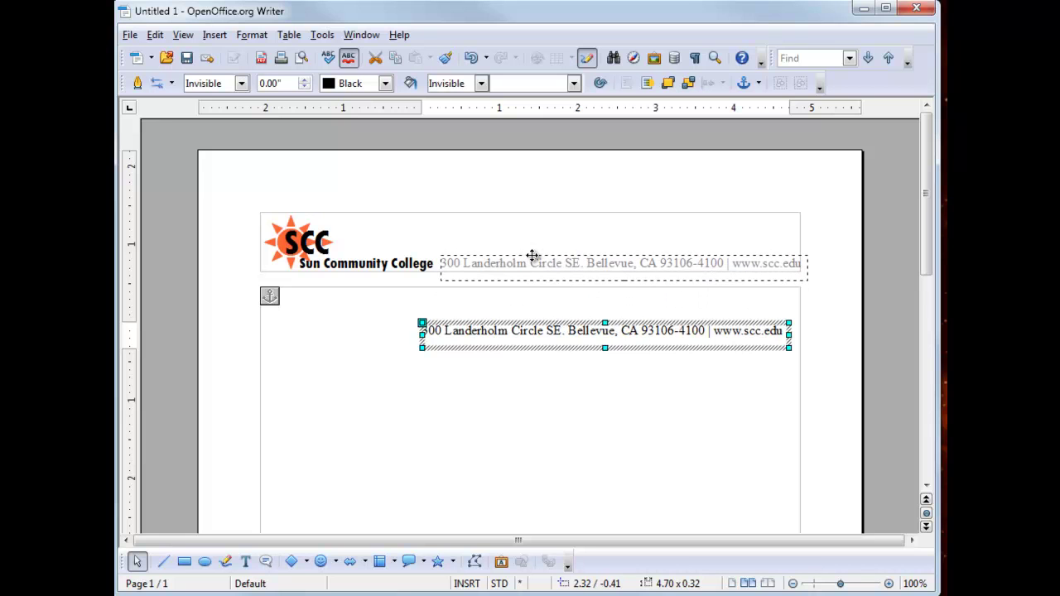
left_click_drag(533, 255, 533, 256)
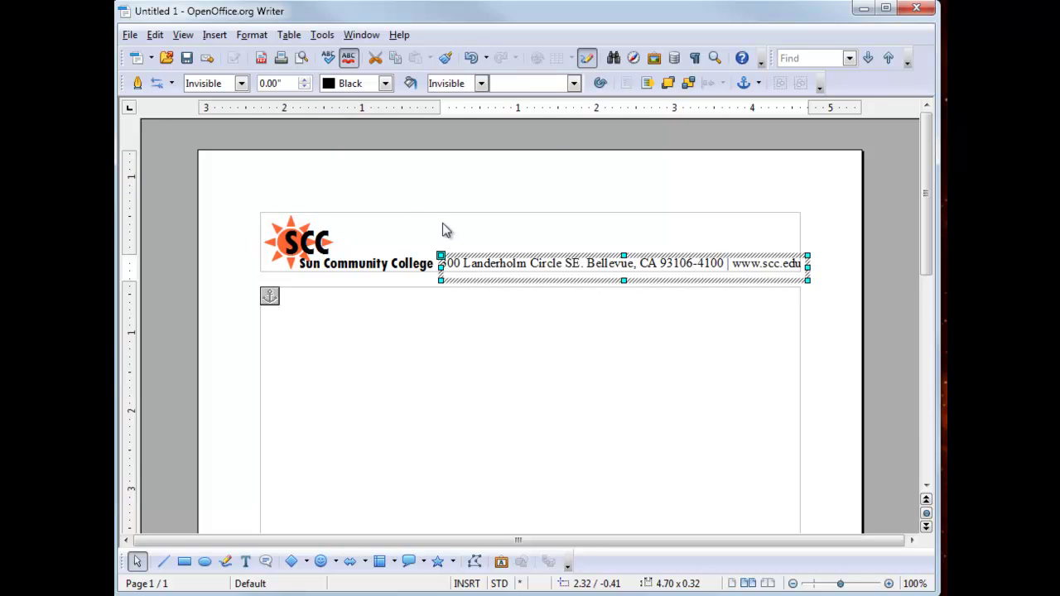
Format the address line in the header text box in Arial at size 10 and right-align it
double_click(503, 266)
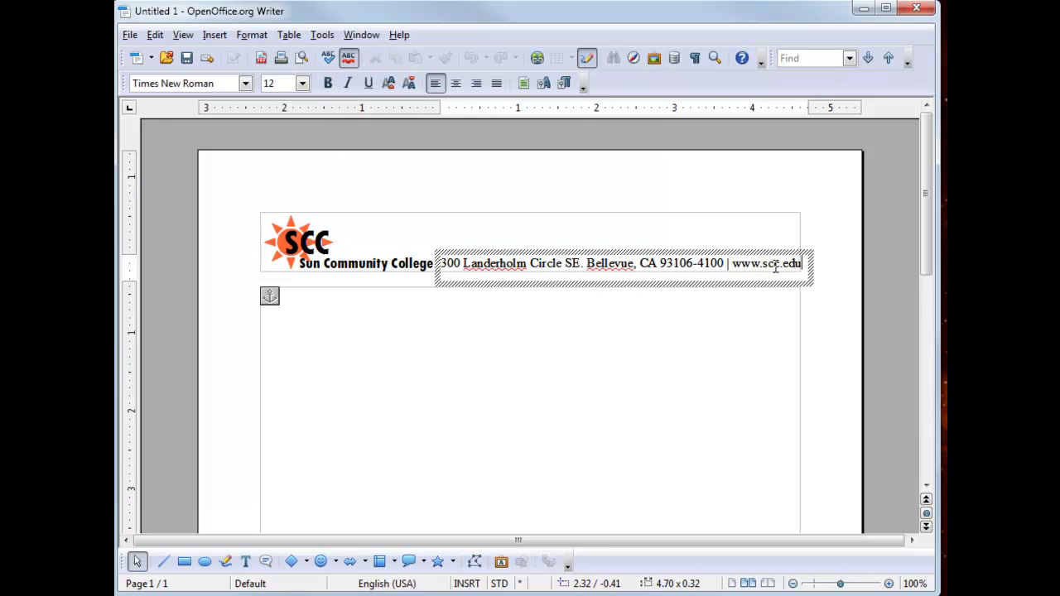
left_click_drag(797, 265, 439, 264)
left_click(303, 84)
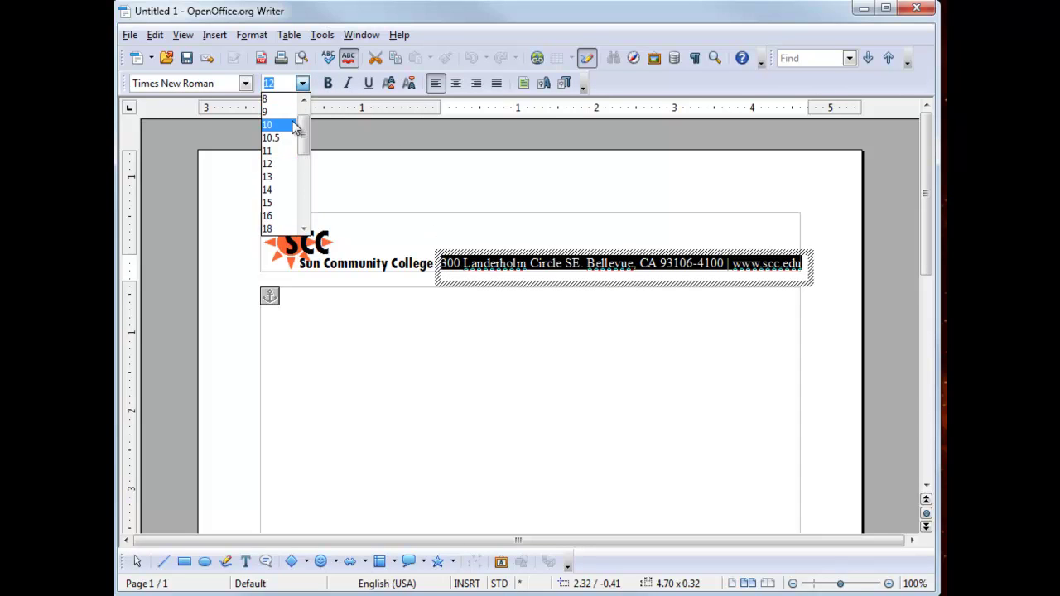
left_click(293, 122)
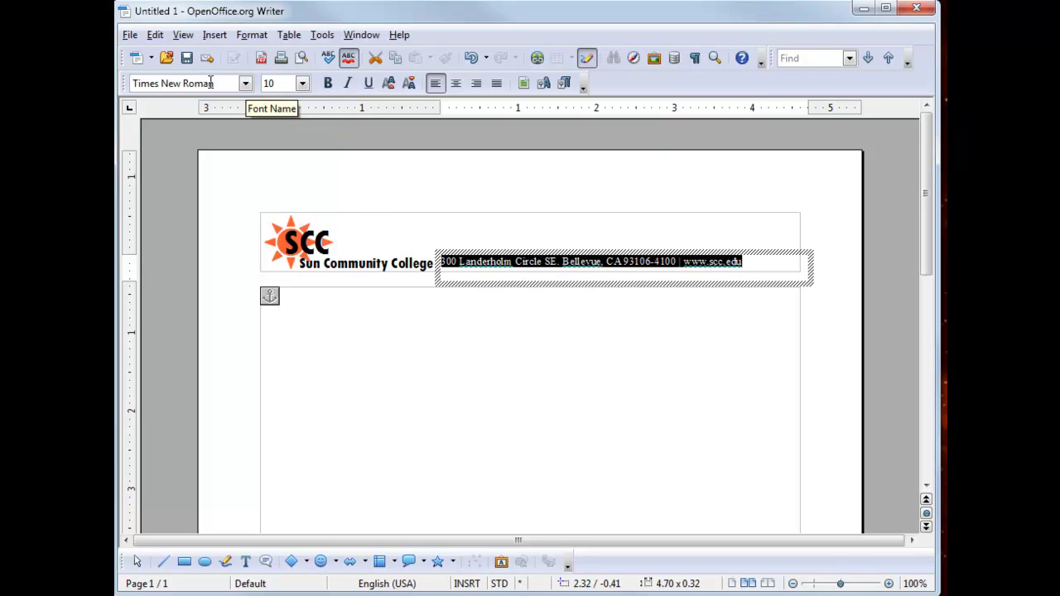
left_click(245, 84)
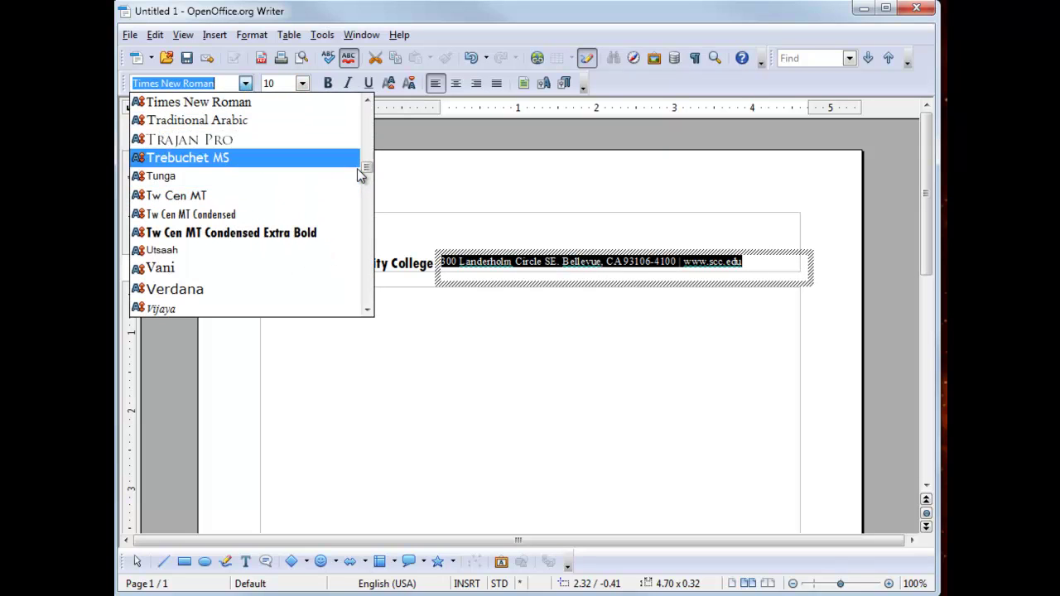
left_click_drag(367, 170, 371, 112)
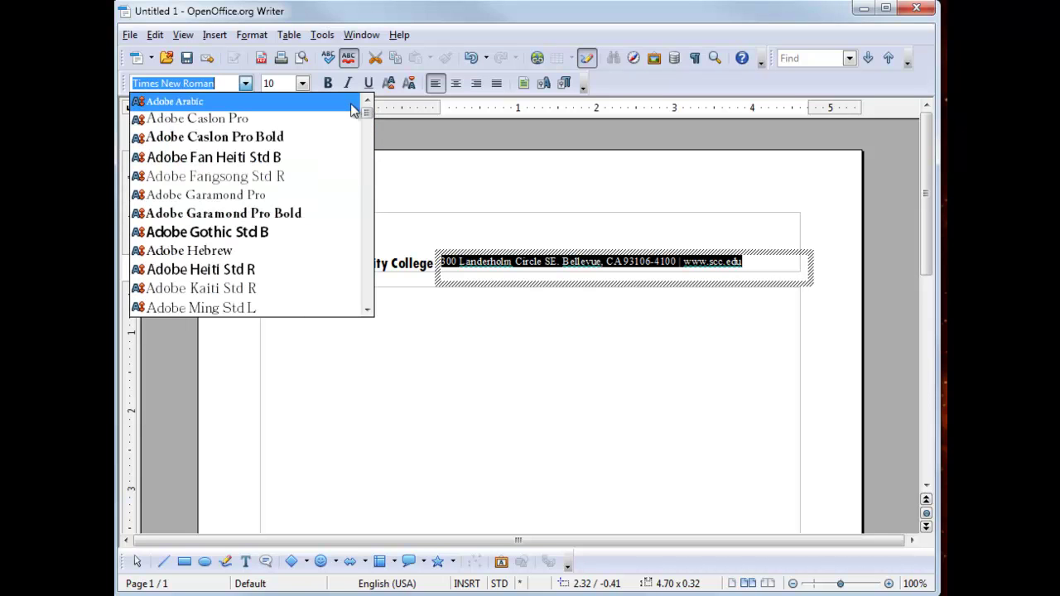
left_click(367, 273)
left_click(314, 294)
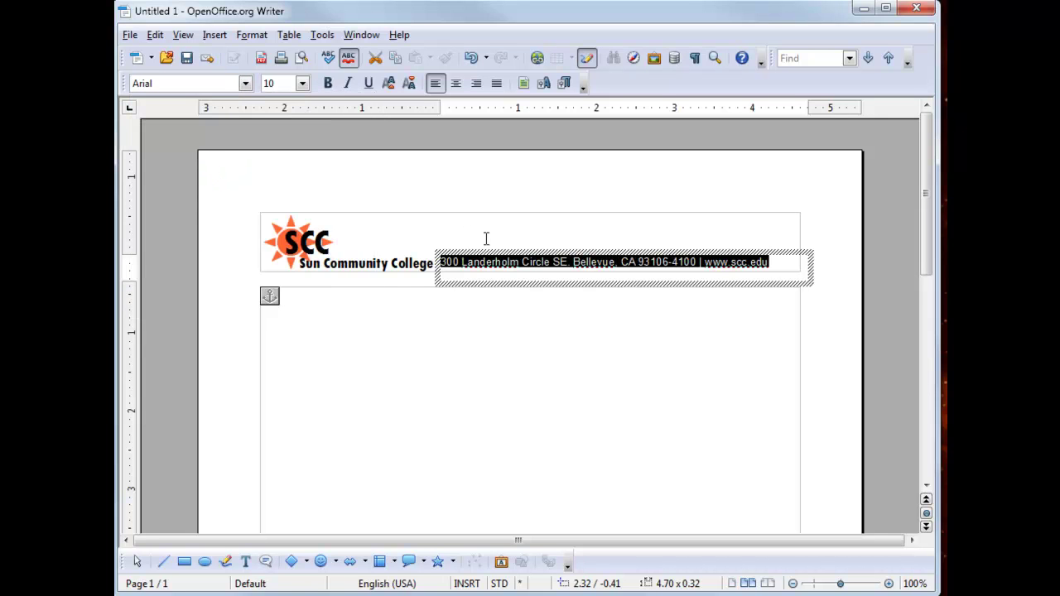
left_click(477, 85)
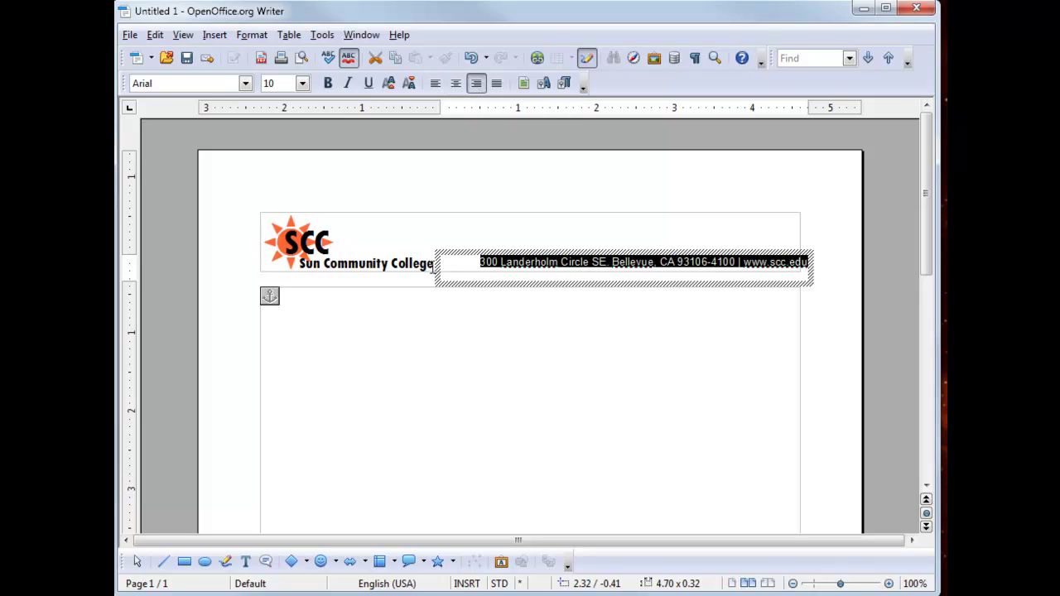
Narrow the address text box to about 4.27 inches wide and place it at the header's lower edge, ending at the right margin
left_click(443, 271)
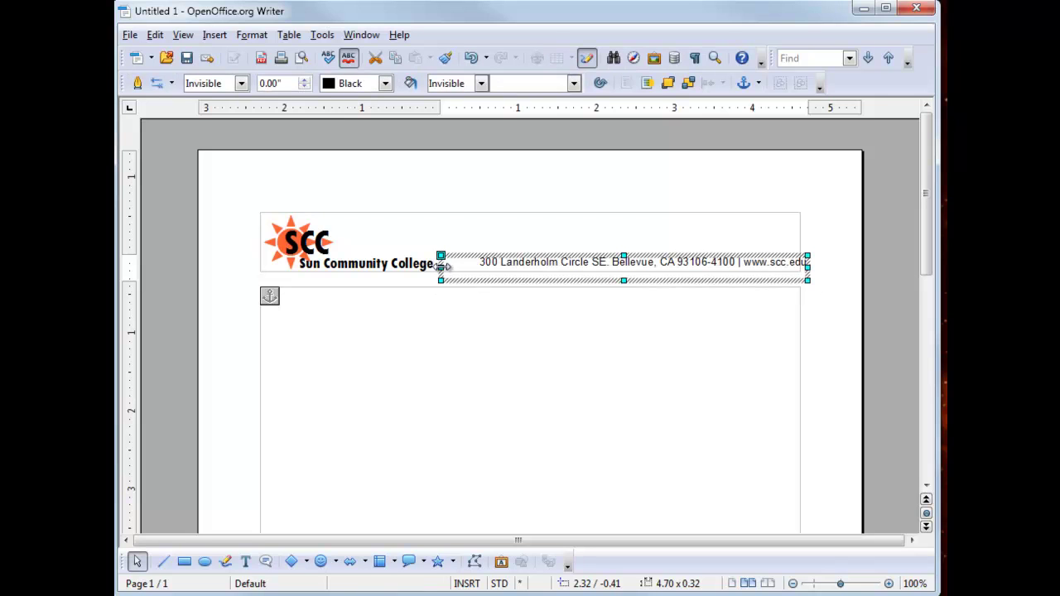
left_click_drag(443, 268, 475, 265)
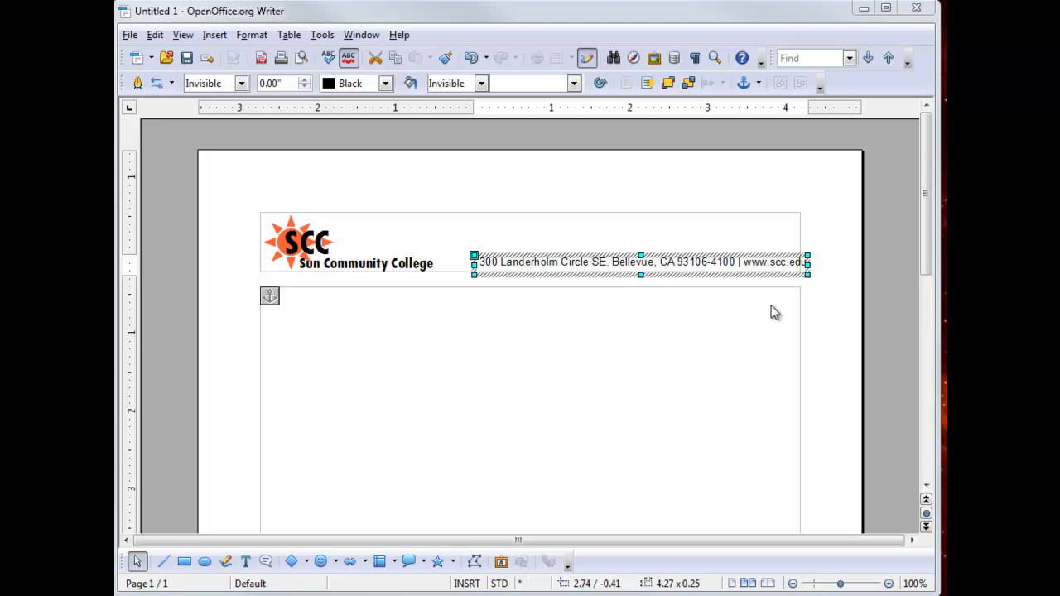
left_click(766, 278)
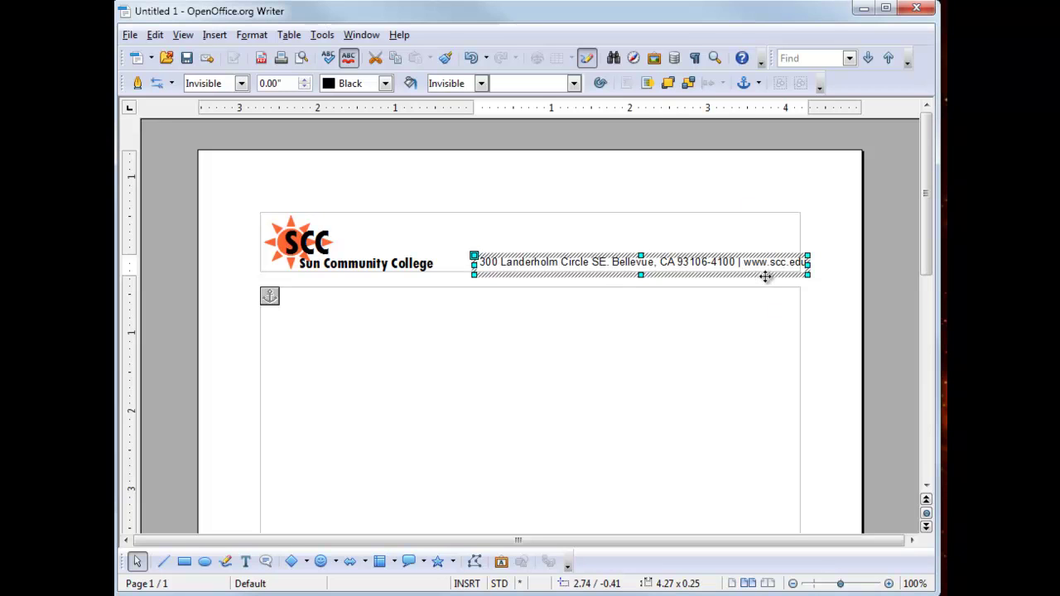
left_click_drag(765, 279, 766, 280)
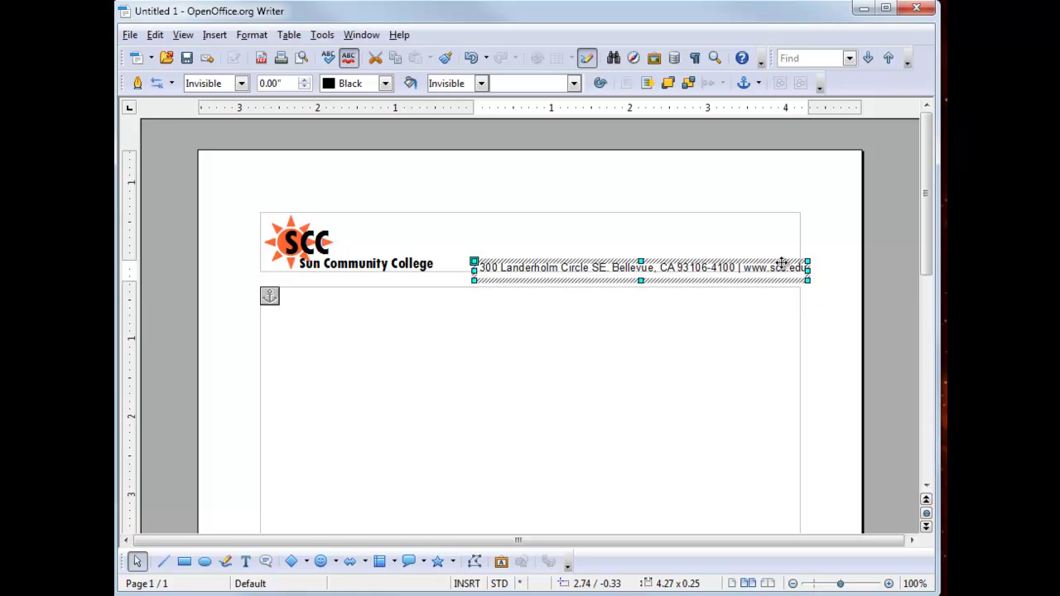
left_click_drag(781, 261, 776, 263)
left_click(817, 327)
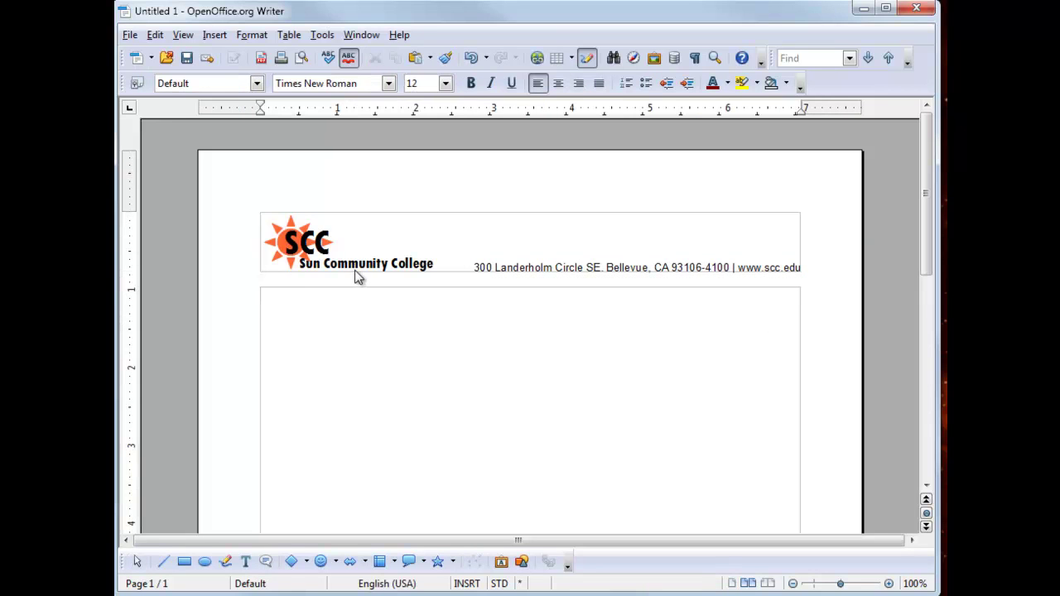
Shift the Sun Community College text box and the SCC text box slightly upward in the header
left_click(295, 246)
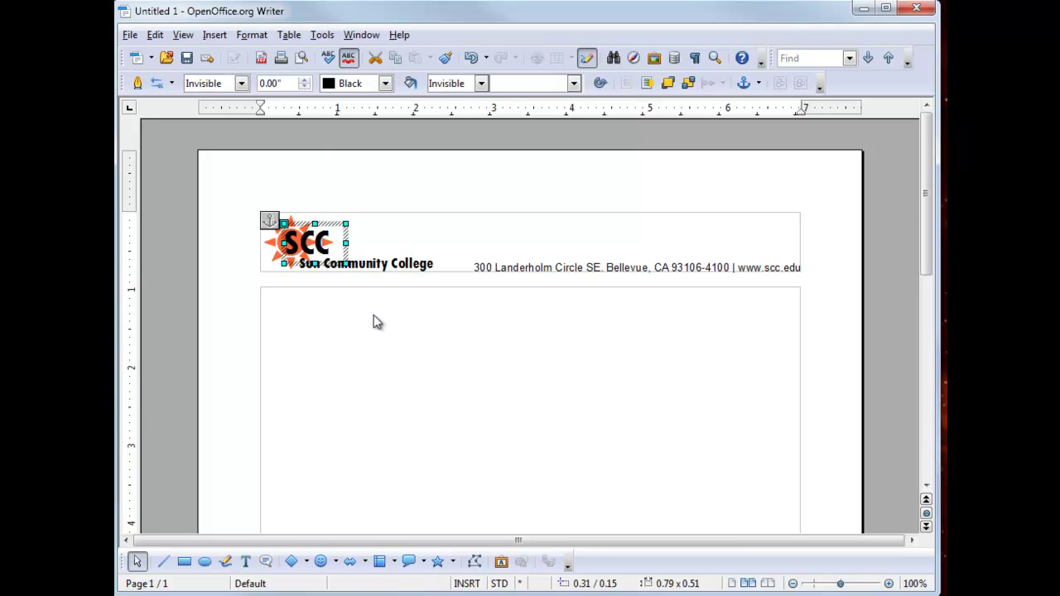
left_click(402, 273)
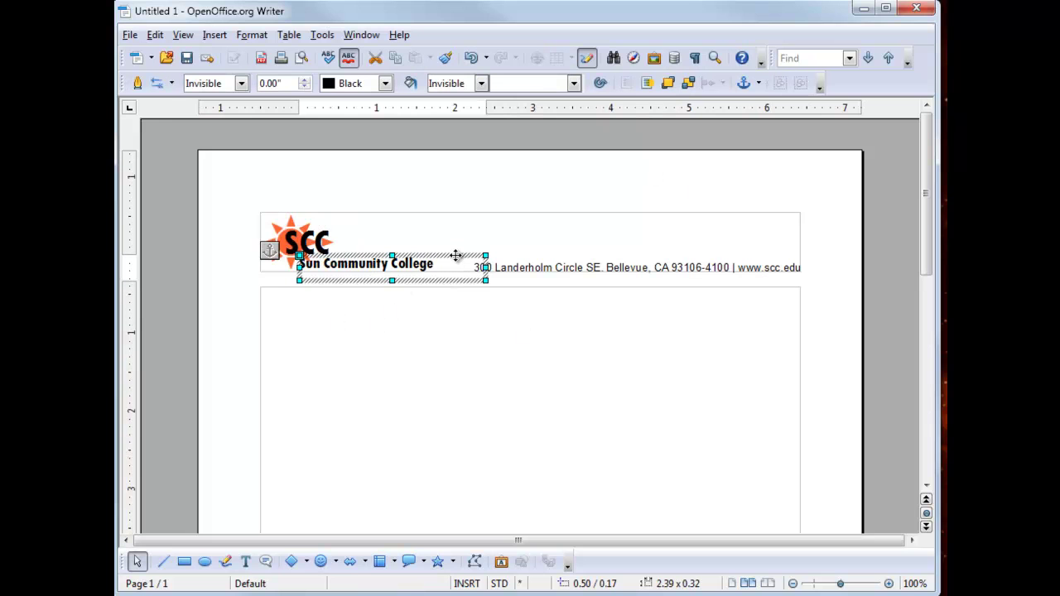
left_click_drag(456, 251, 456, 245)
left_click(322, 240)
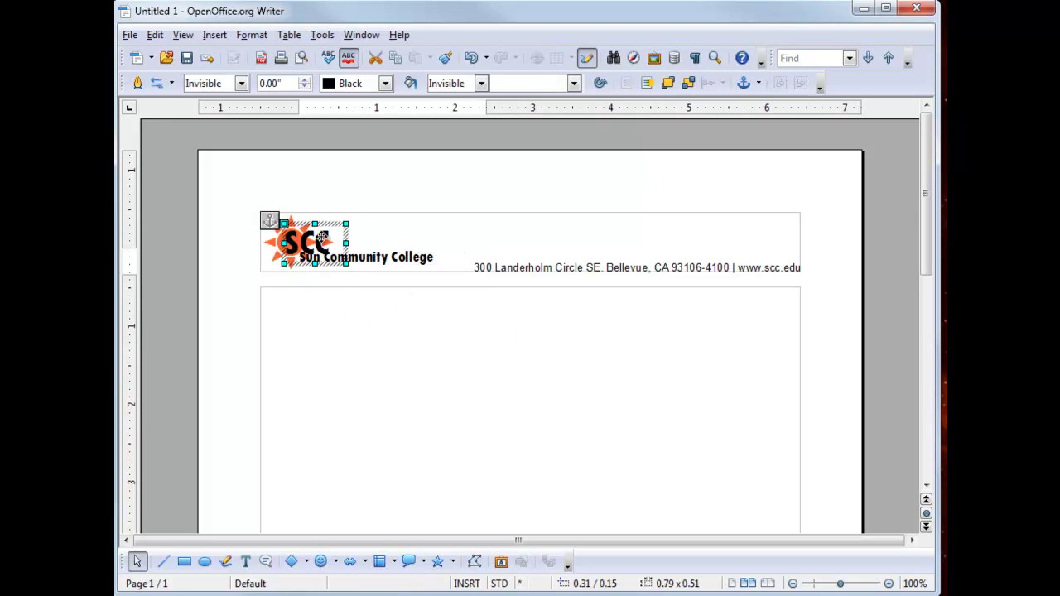
left_click_drag(321, 240, 323, 234)
left_click(362, 277)
Move the sun logo slightly upward so that it sits behind the raised SCC letters
left_click(273, 257)
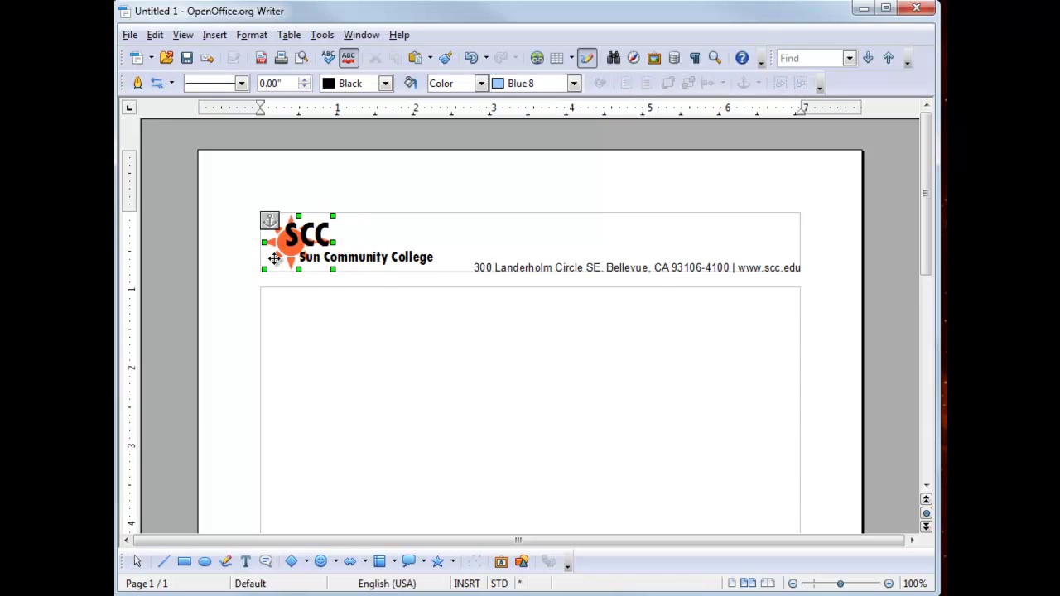
left_click(279, 248)
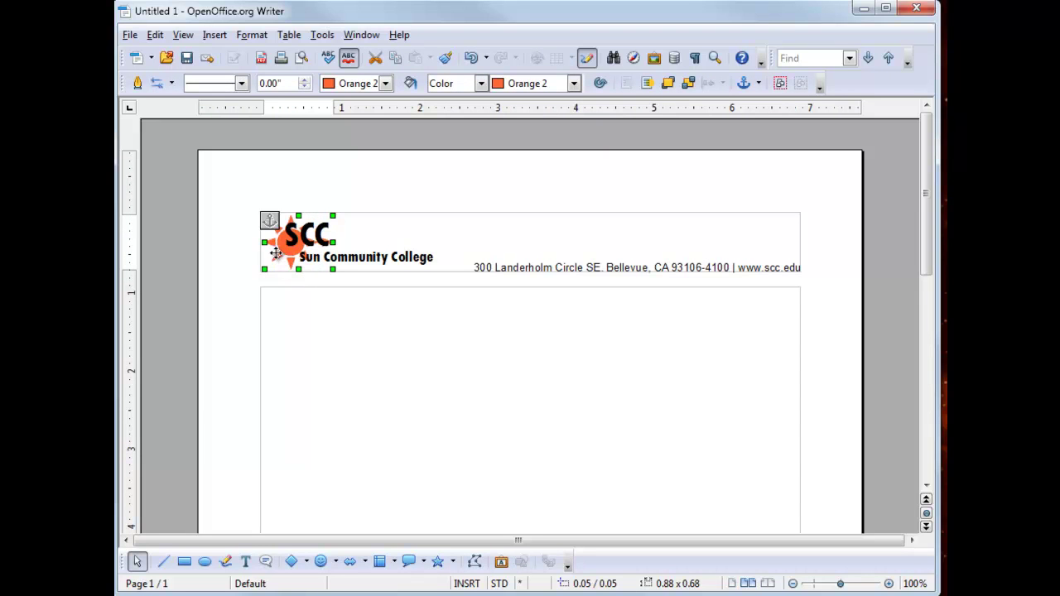
key("Escape")
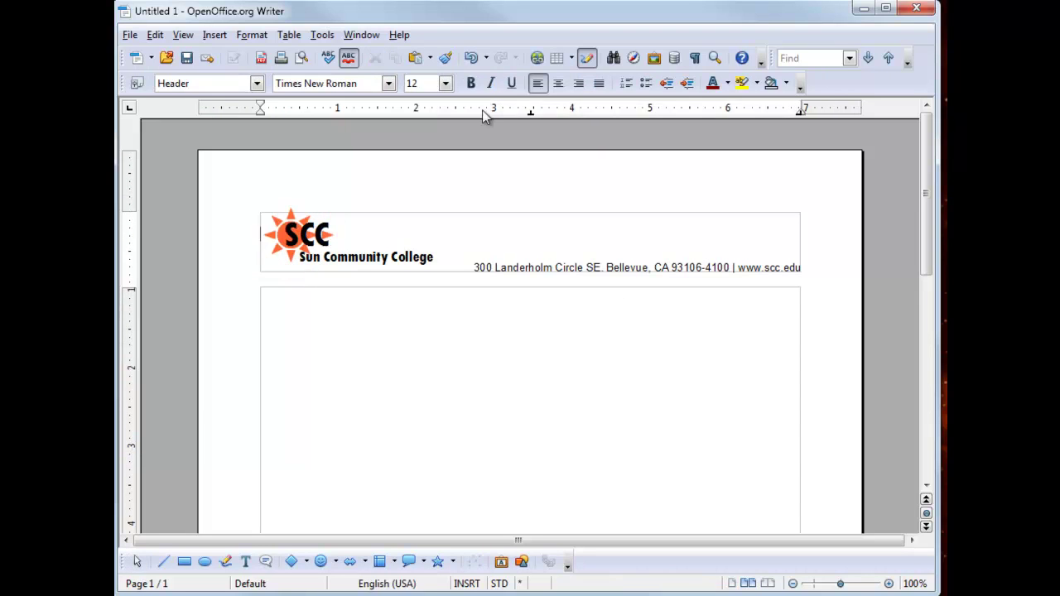
left_click(164, 563)
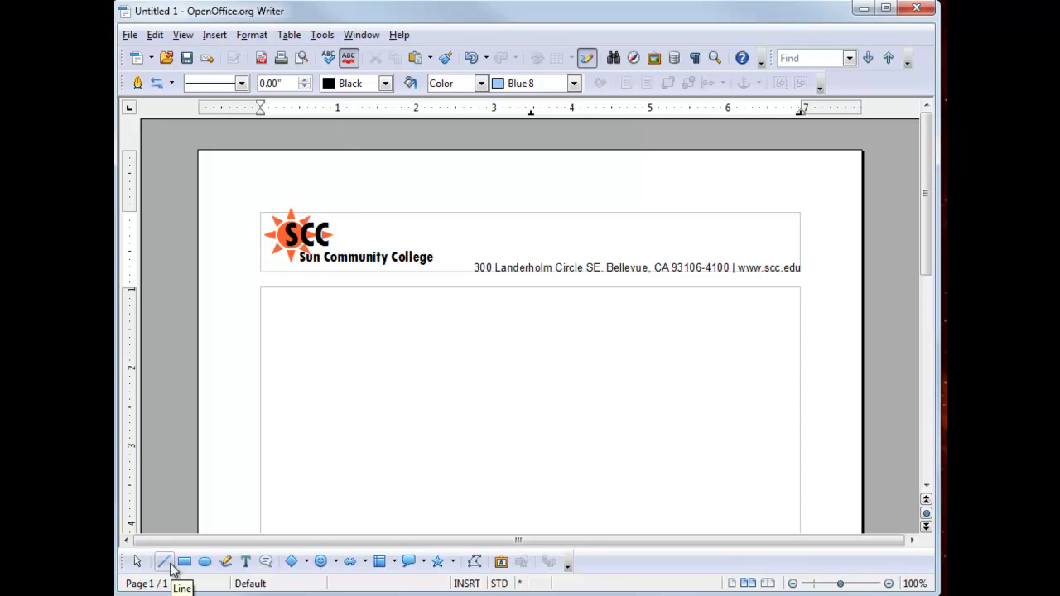
left_click(164, 564)
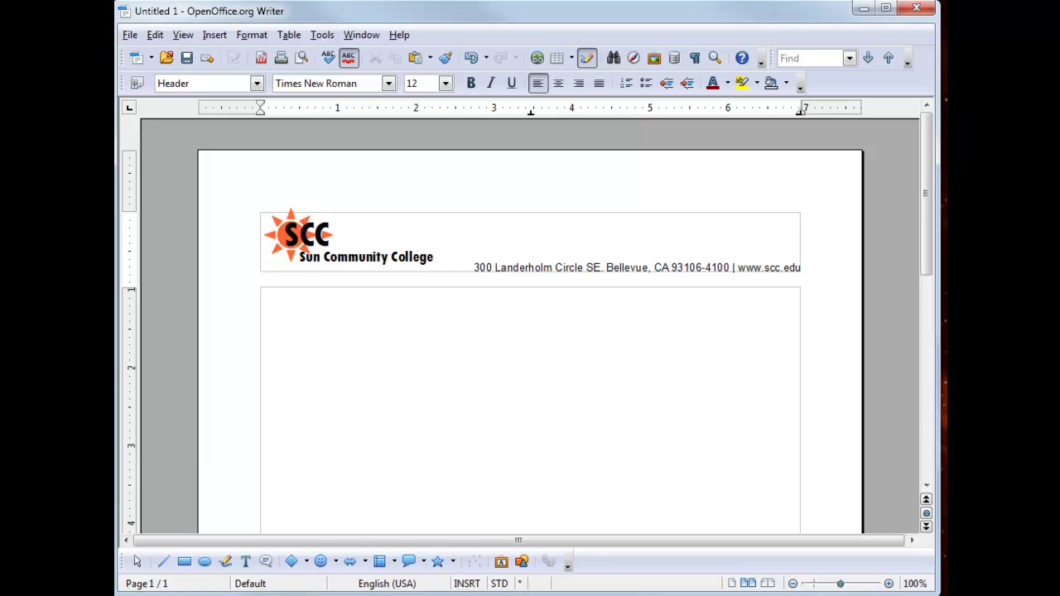
left_click(164, 562)
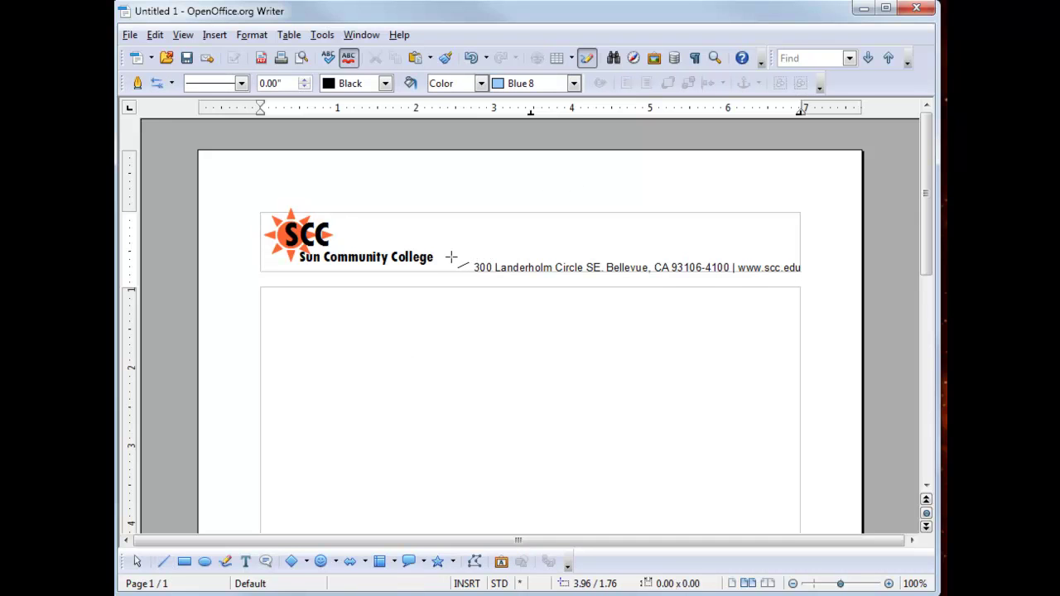
left_click_drag(451, 257, 798, 255)
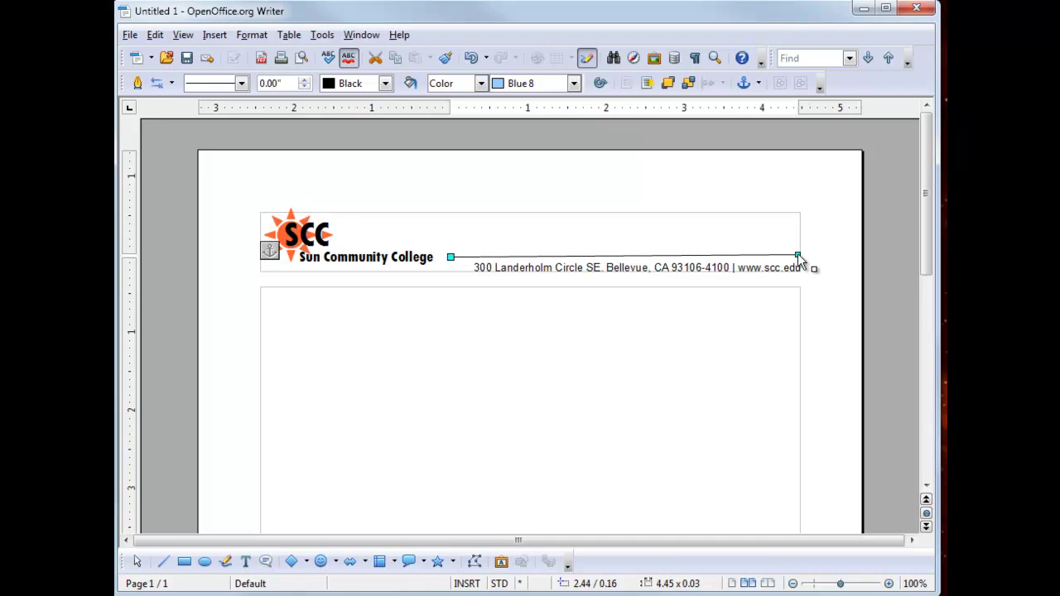
key("ctrl+z")
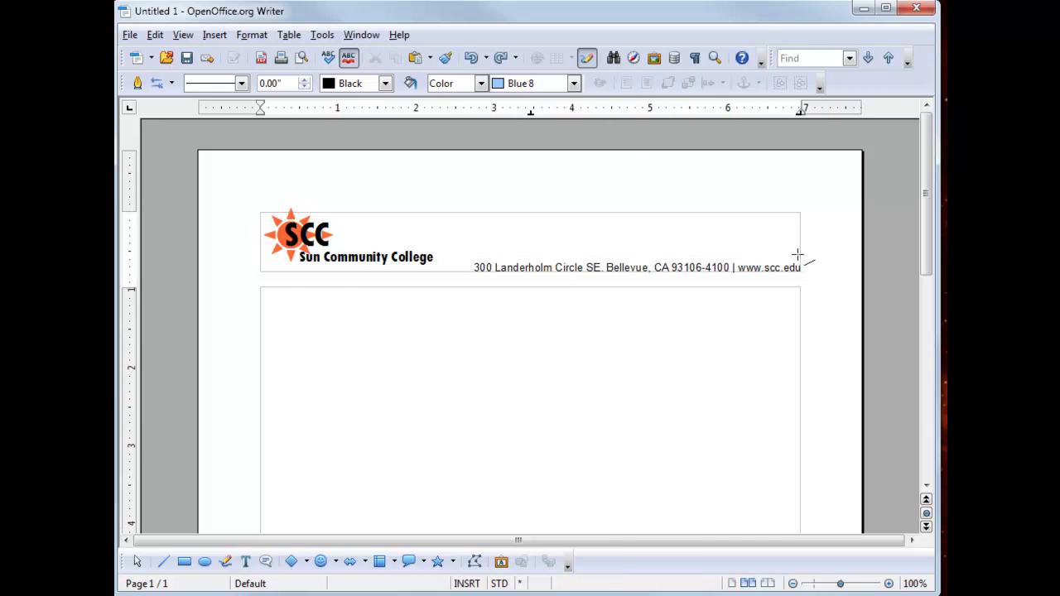
Draw a horizontal line about 4.58 inches long from beside the college name to the right margin, just above the address
left_click(169, 567)
left_click(169, 565)
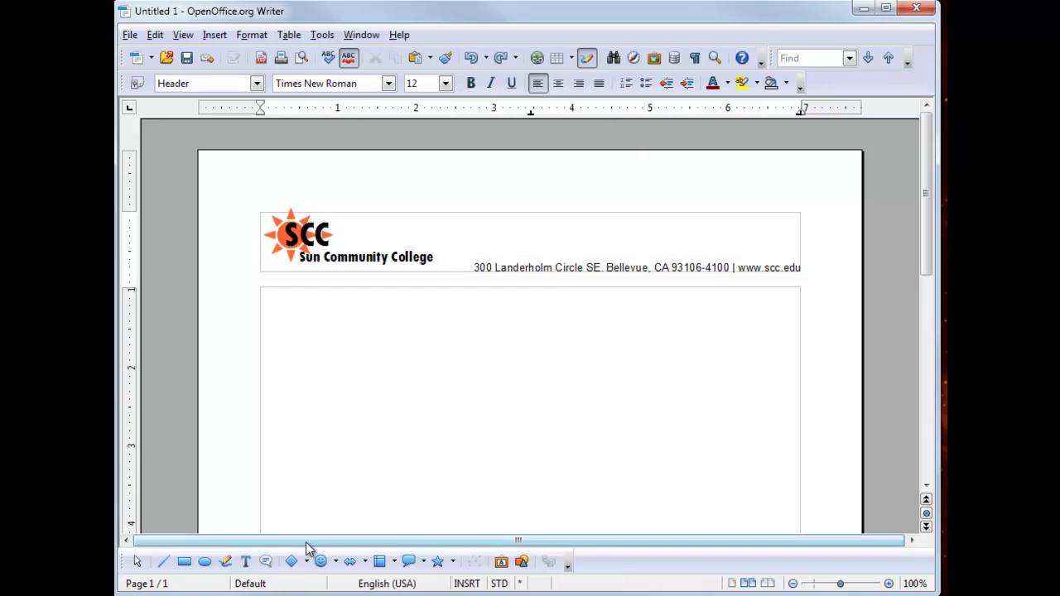
left_click(164, 563)
left_click_drag(444, 258, 802, 258)
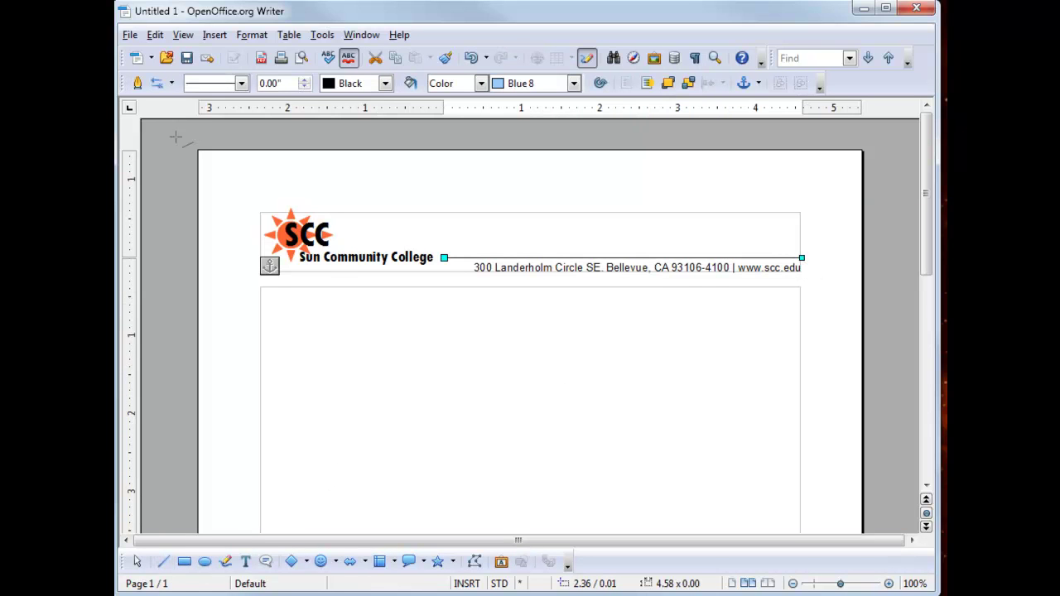
left_click(137, 562)
left_click(847, 359)
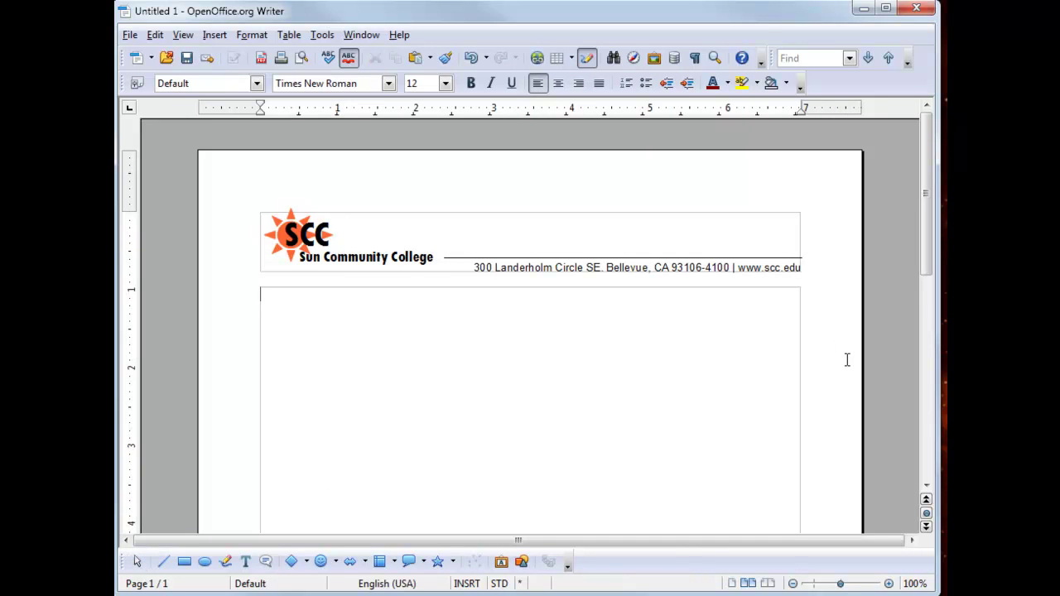
Save the letterhead document as letter in ODF Text Document format in the Ooassets folder on the Desktop
left_click(135, 37)
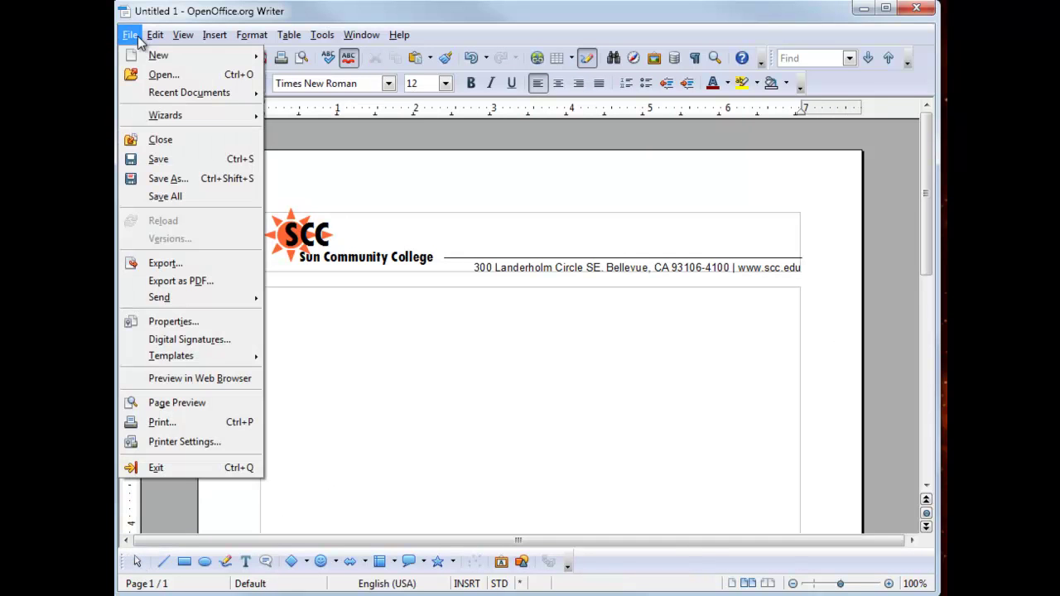
left_click(183, 177)
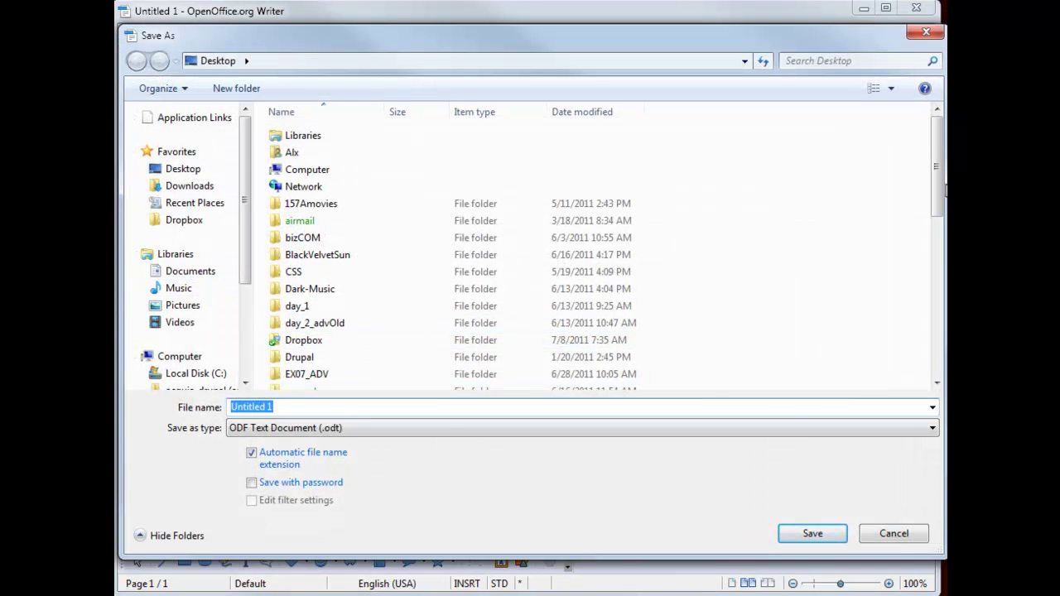
left_click_drag(937, 203, 895, 296)
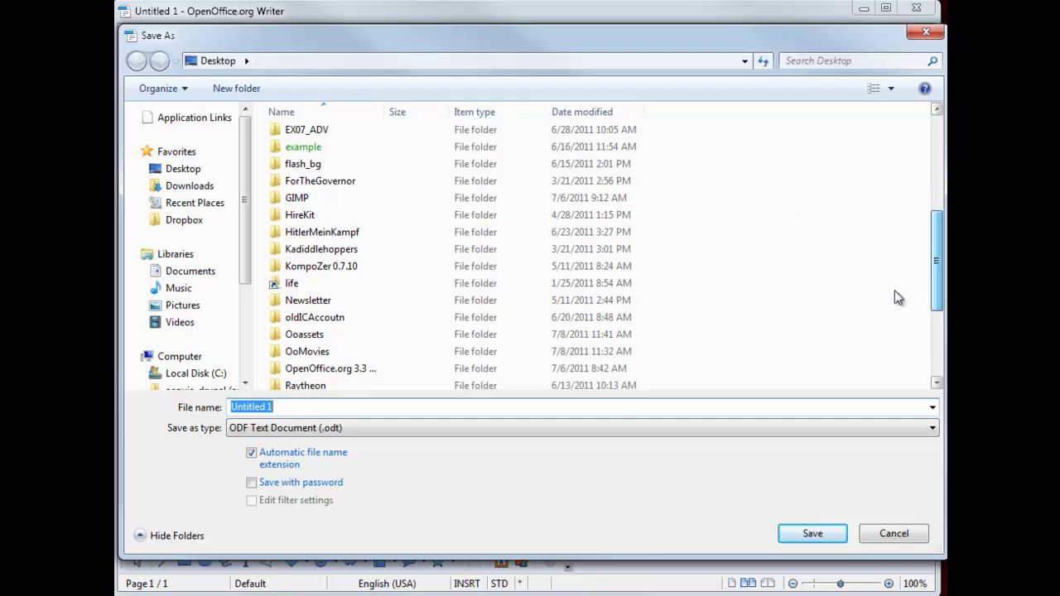
double_click(312, 336)
triple_click(289, 405)
type("letter")
left_click(840, 534)
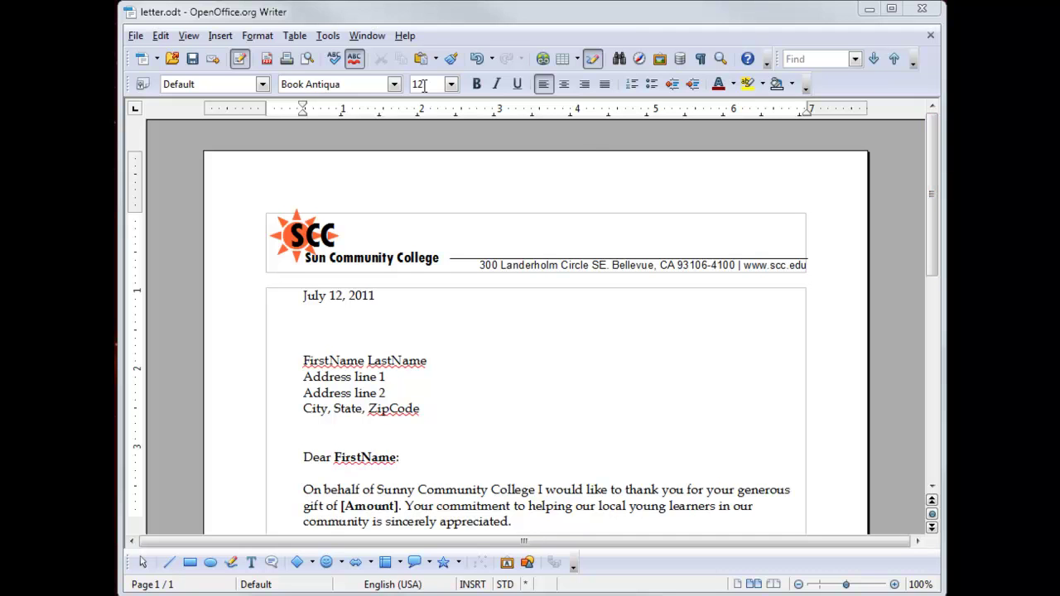
Start the Mail Merge Wizard for the letter and go to the Insert address block stage
left_click(328, 38)
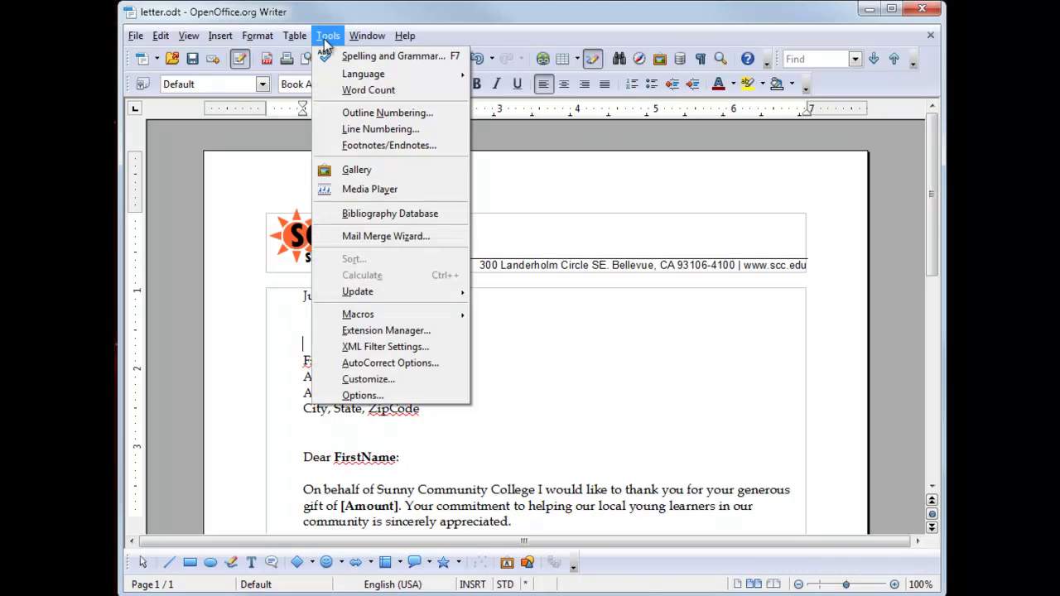
left_click(378, 237)
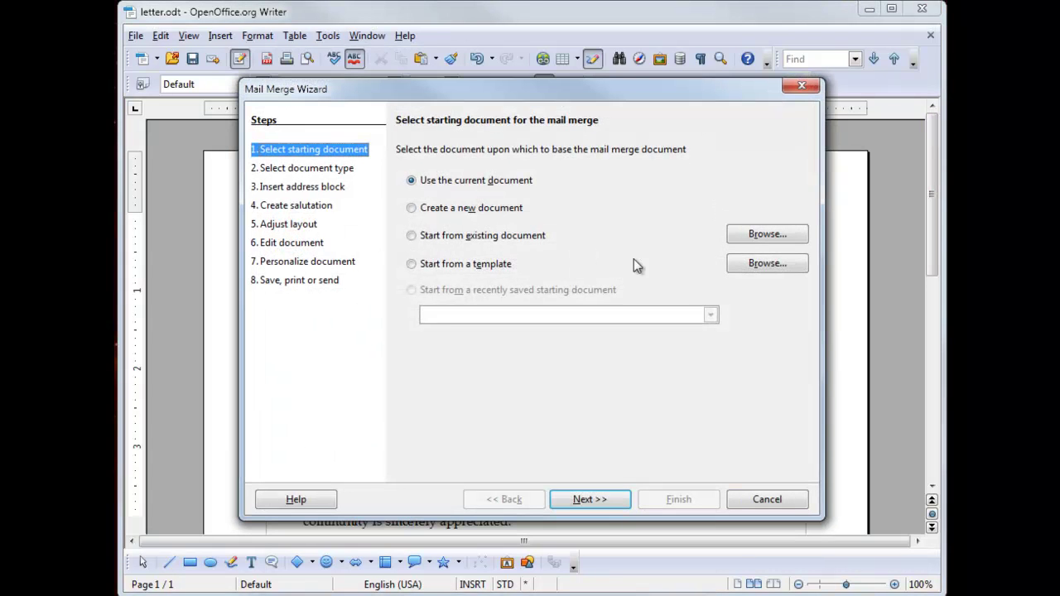
left_click(311, 189)
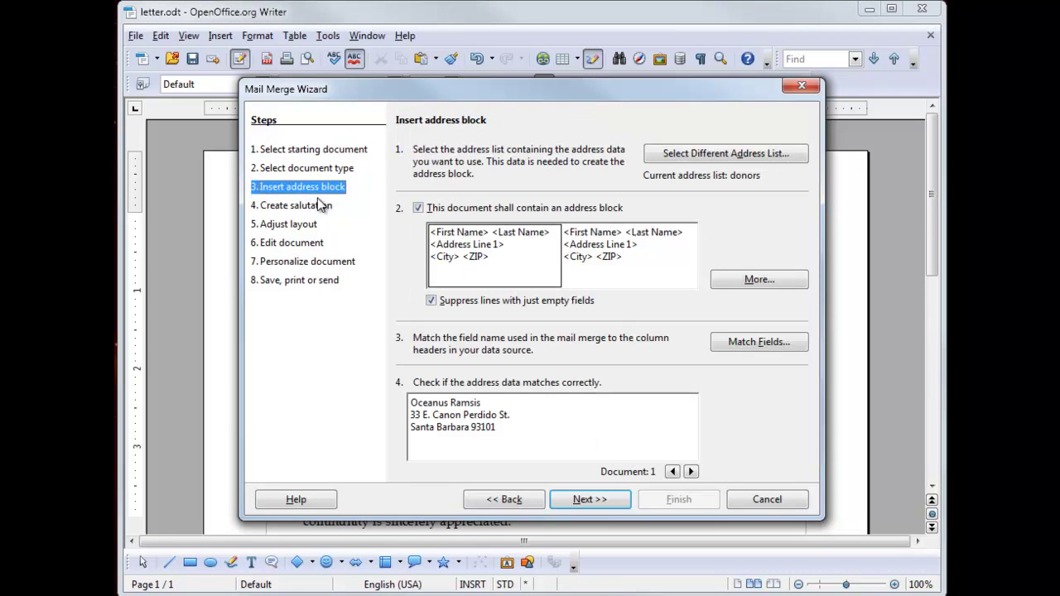
Open the address list selection and examine the blank form for creating a new address list, closing the form without entries
left_click(725, 153)
left_click(701, 270)
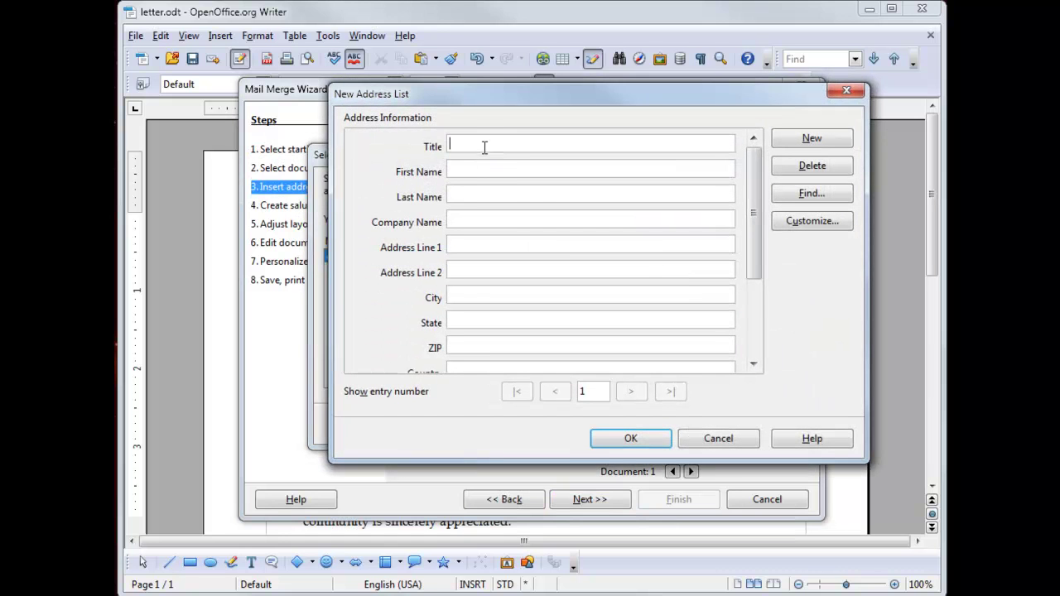
left_click(737, 441)
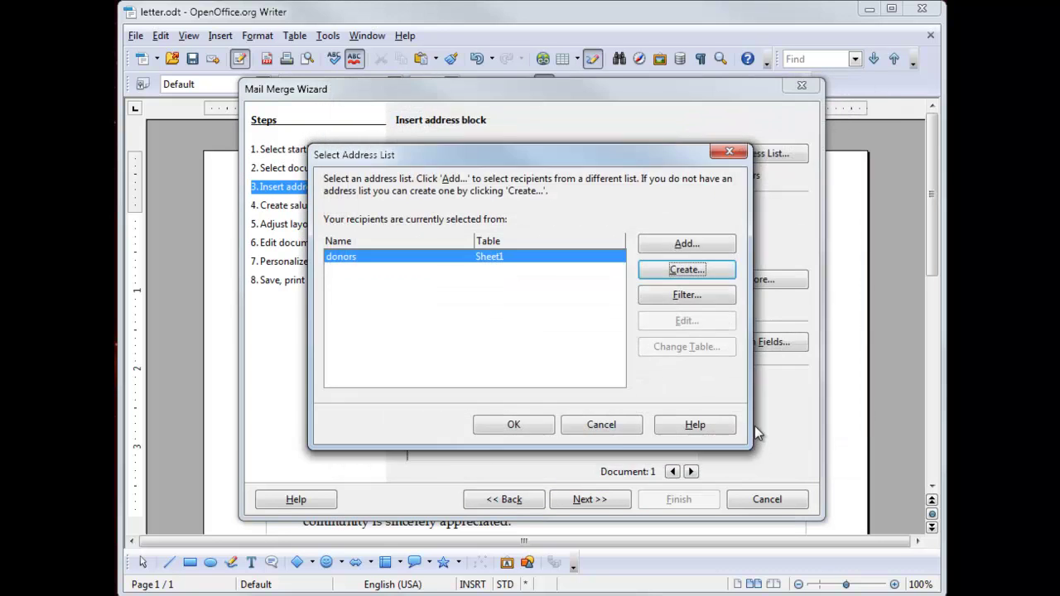
Leave the address list selection without changes and create a new spreadsheet for the donor records
left_click(587, 429)
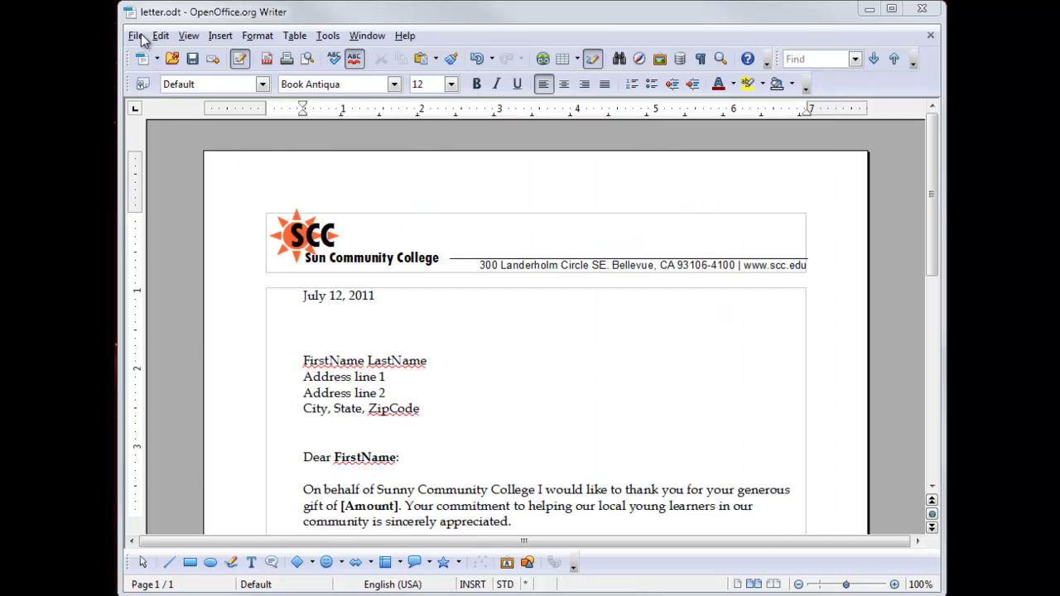
left_click(136, 36)
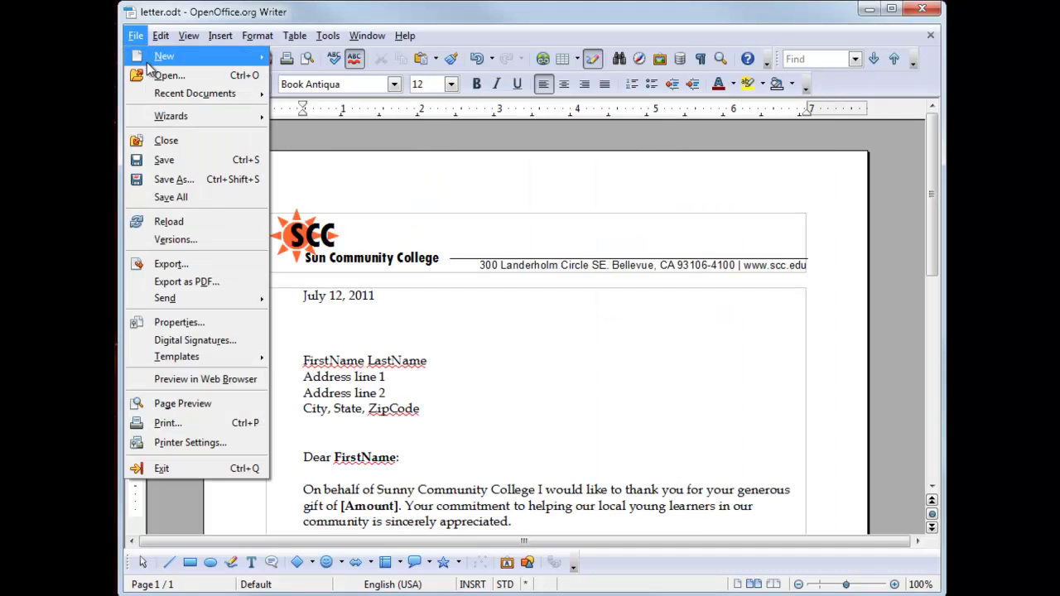
mouse_move(146, 62)
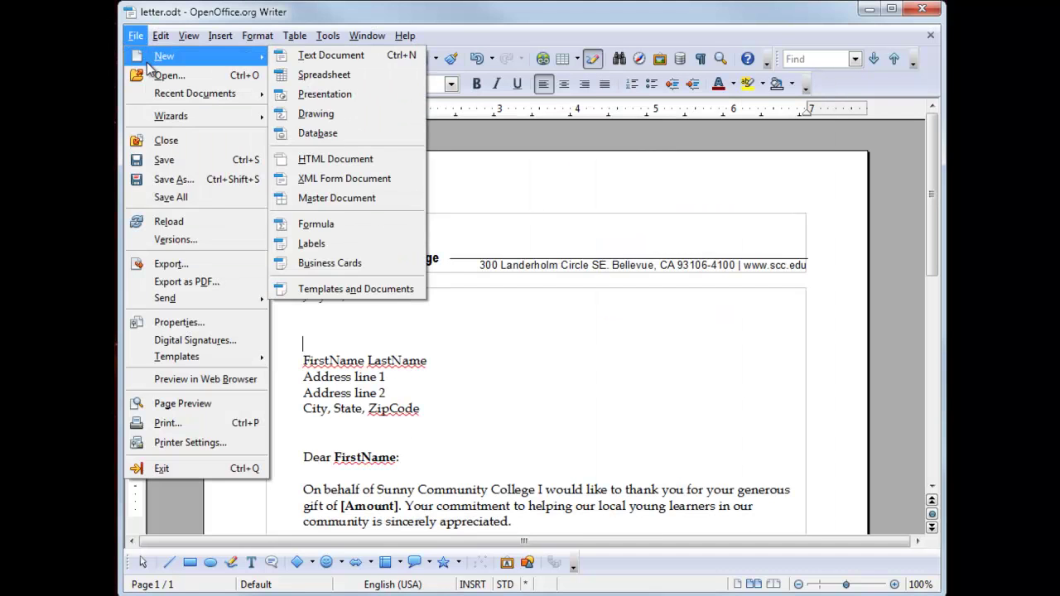
left_click(362, 75)
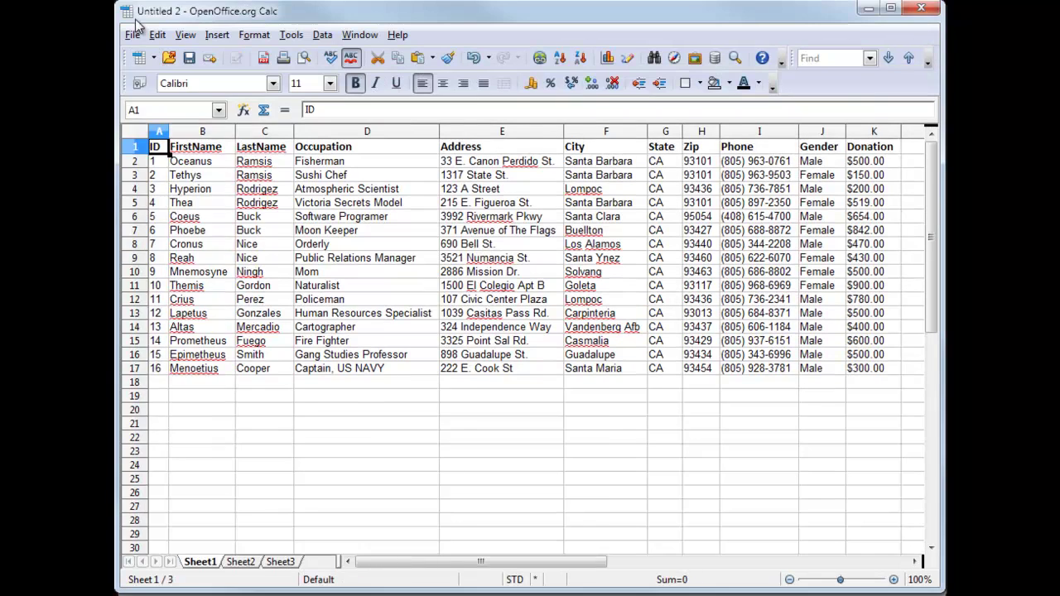
Save the donor spreadsheet as donors2 in ODF Spreadsheet format in the Ooassets folder, and close it
left_click(132, 34)
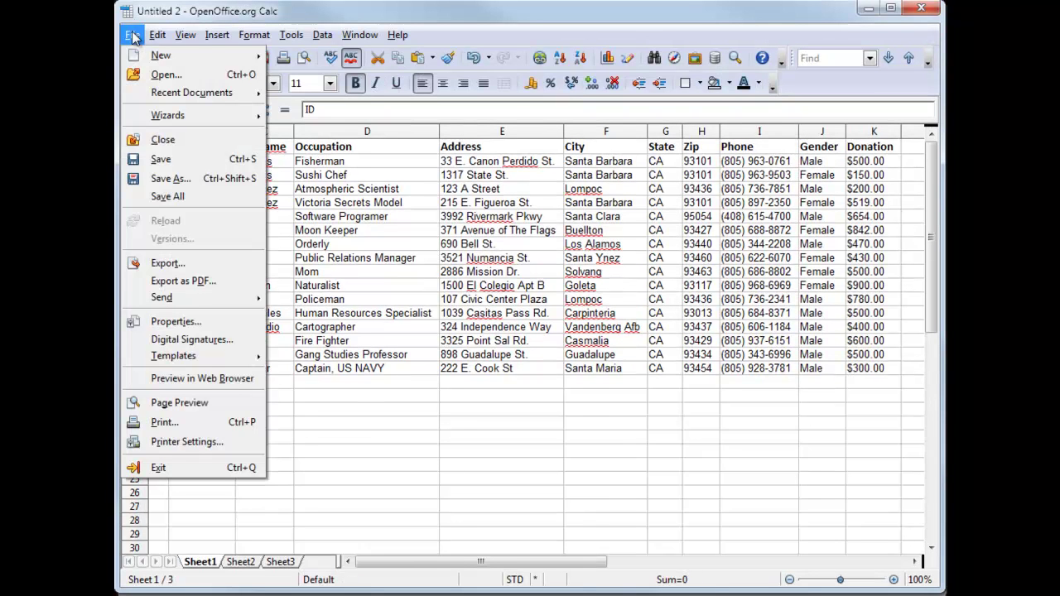
left_click(162, 160)
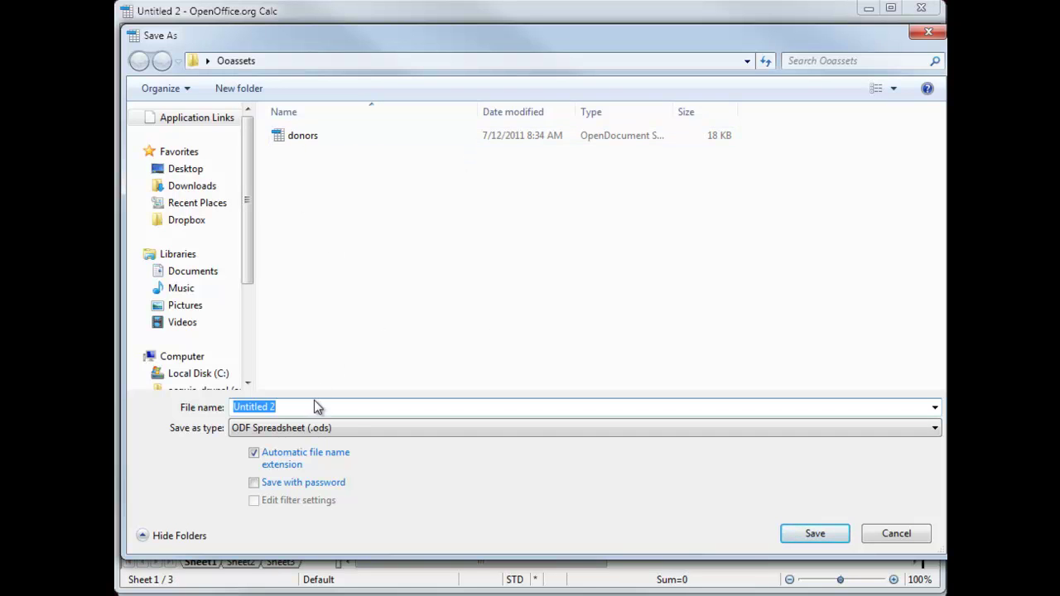
type("donors")
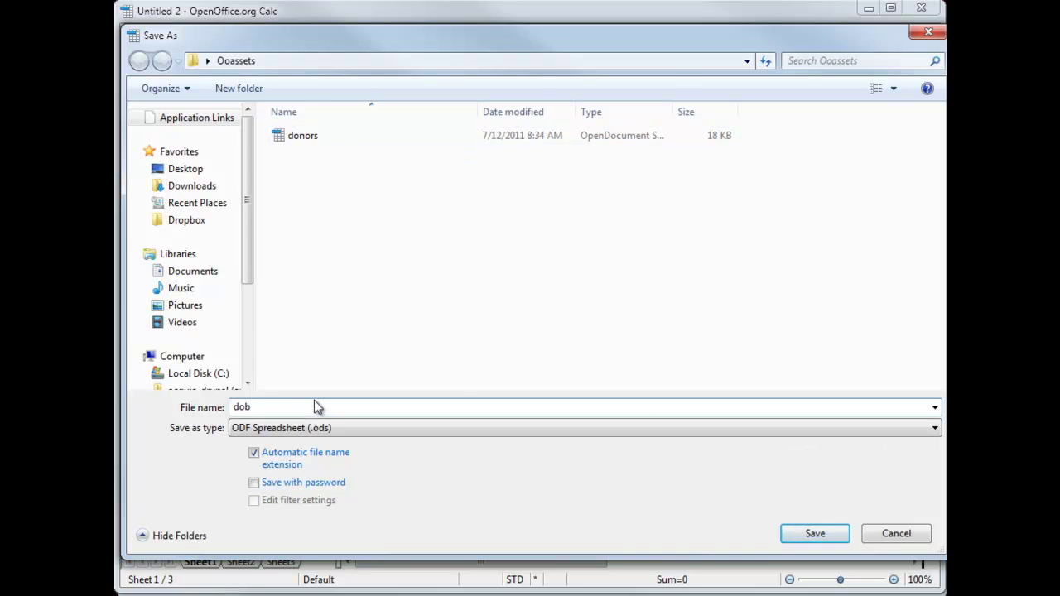
left_click(820, 536)
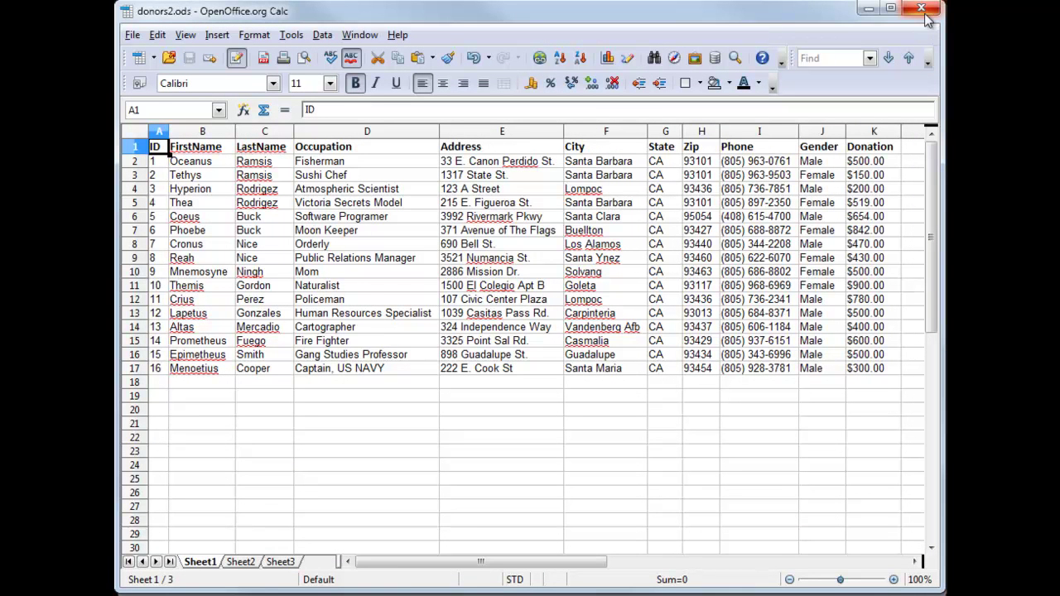
left_click(923, 10)
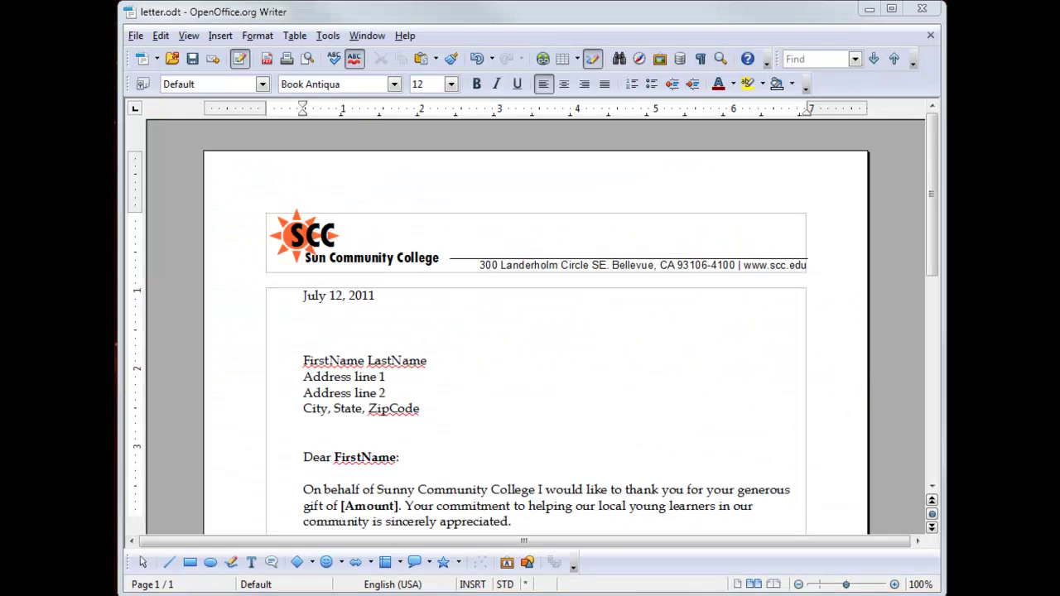
Replace the typed date at the start of the letter with a fixed date field in the December 31, 1999 format
left_click(329, 37)
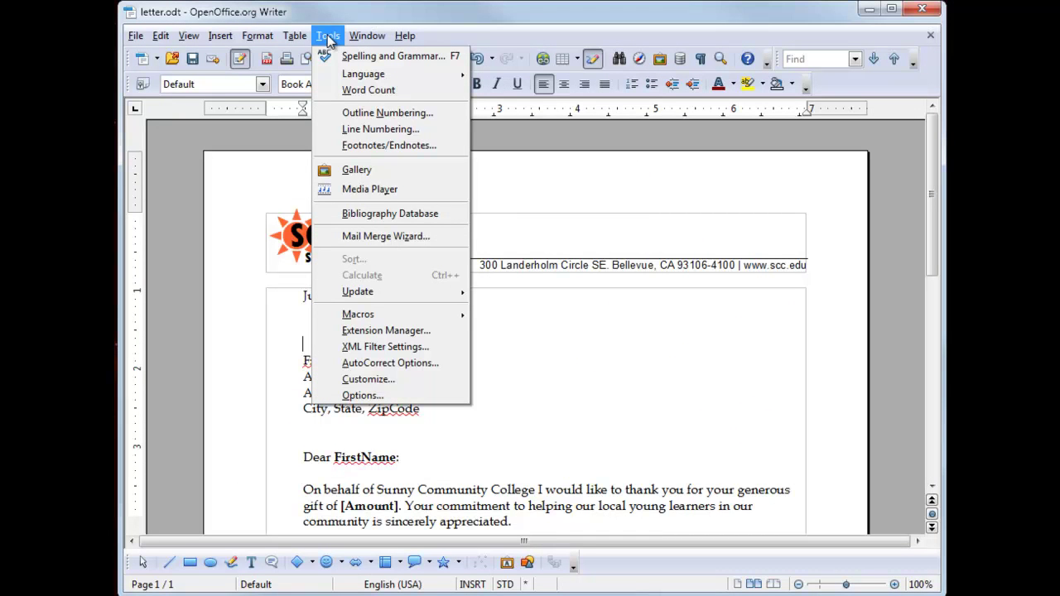
left_click(329, 37)
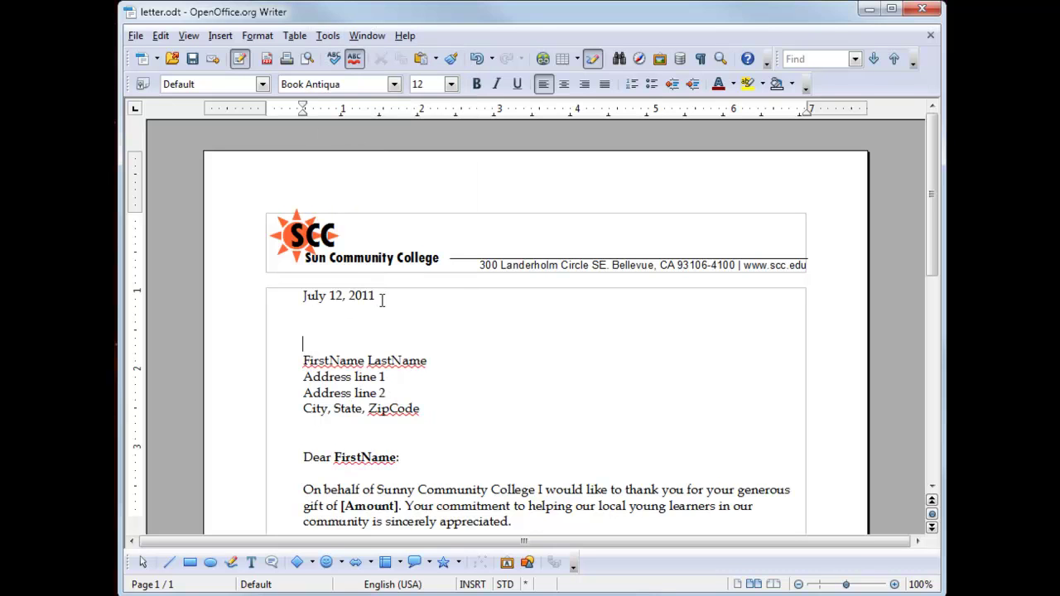
left_click_drag(382, 299, 304, 300)
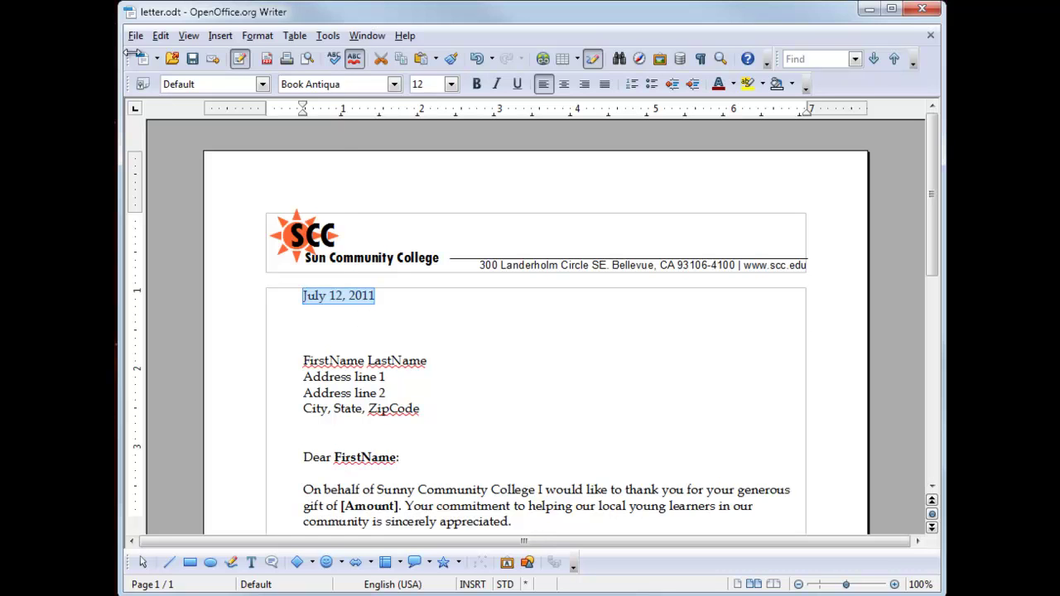
left_click(220, 37)
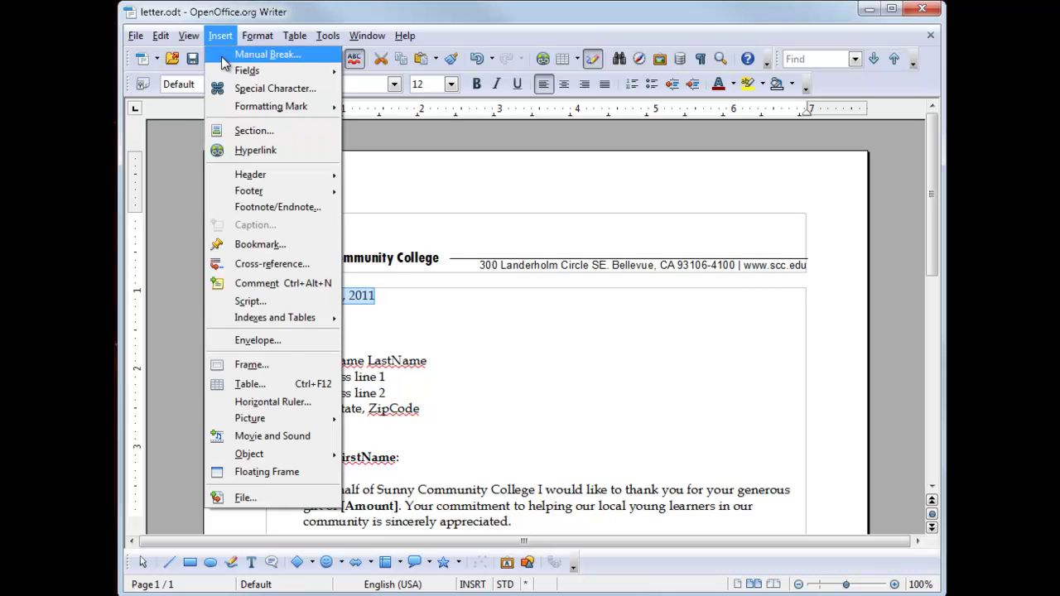
mouse_move(222, 76)
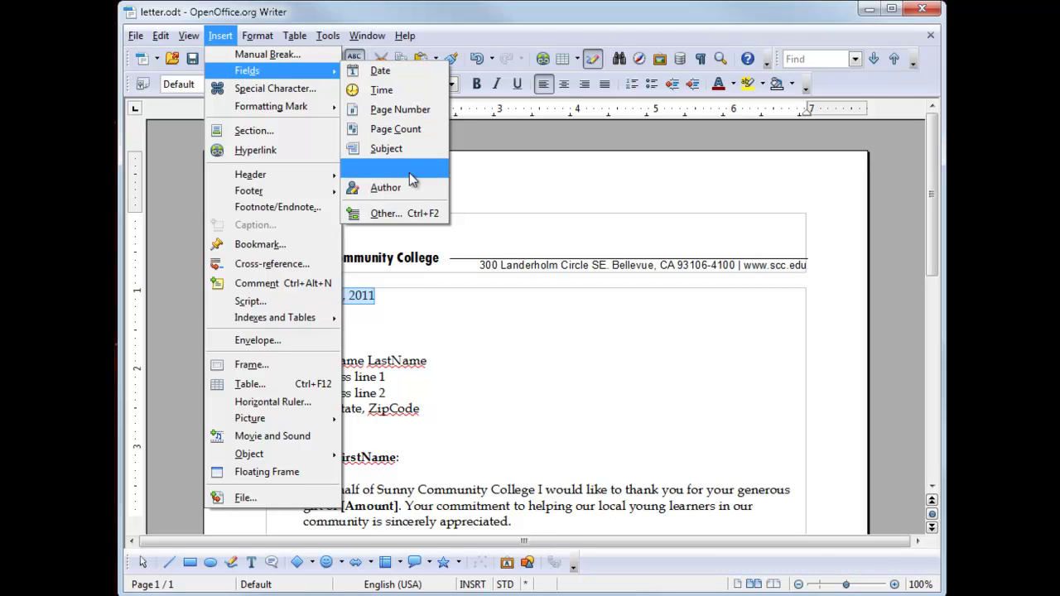
left_click(377, 71)
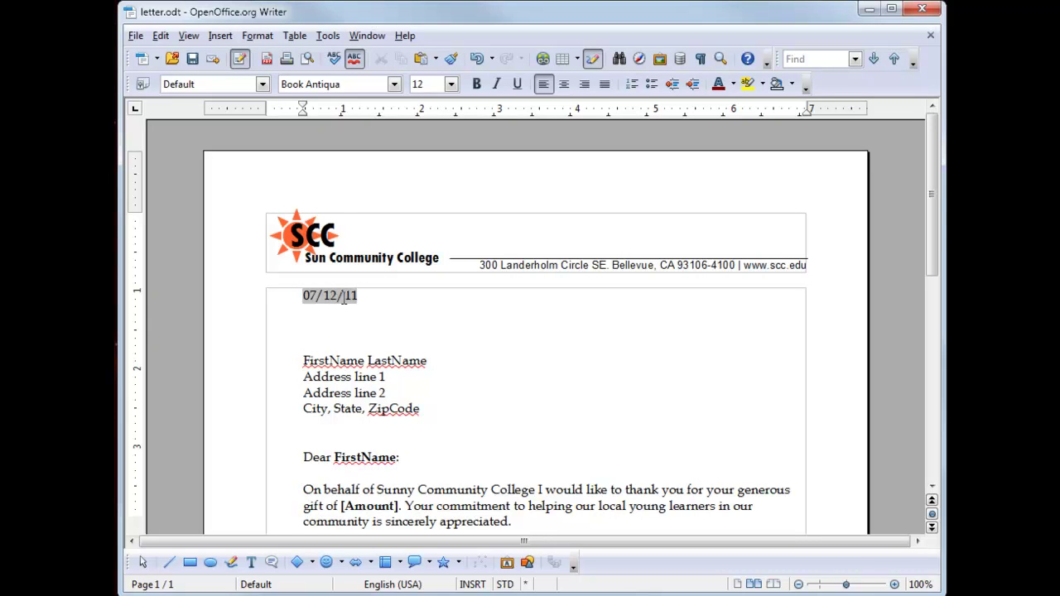
double_click(344, 298)
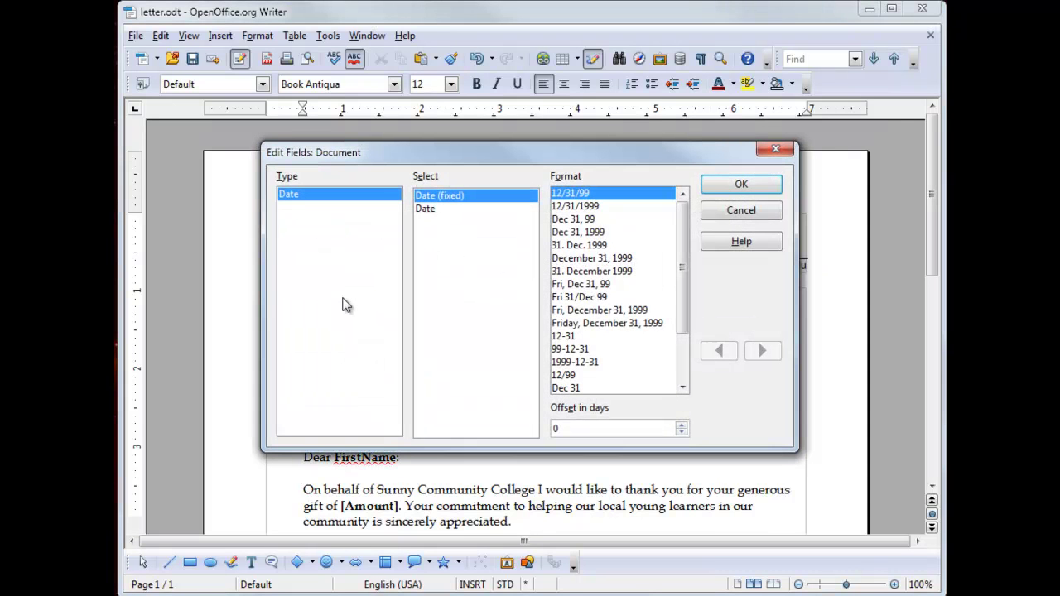
left_click(595, 259)
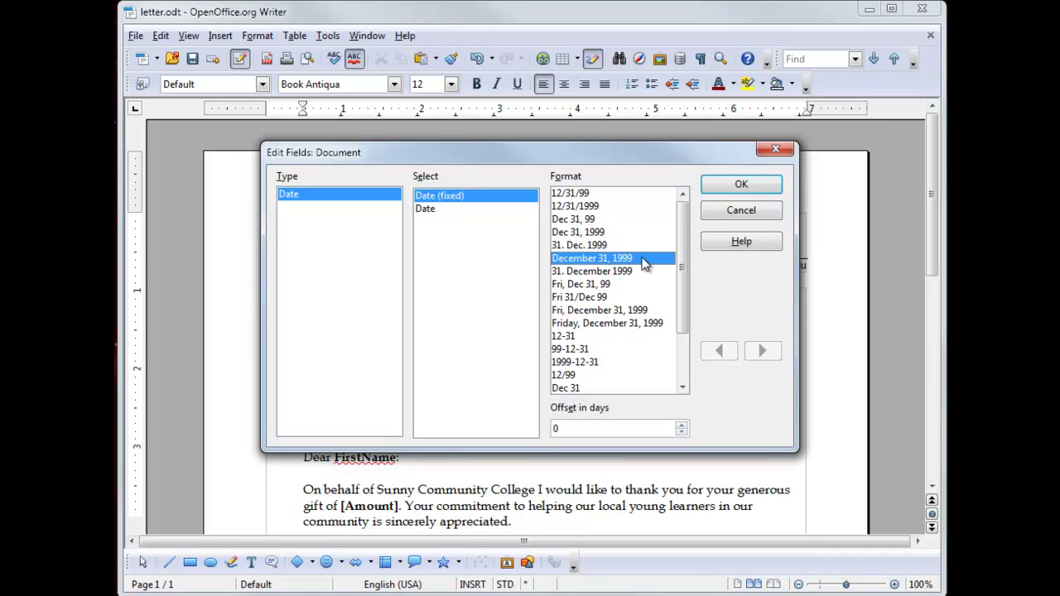
key("Return")
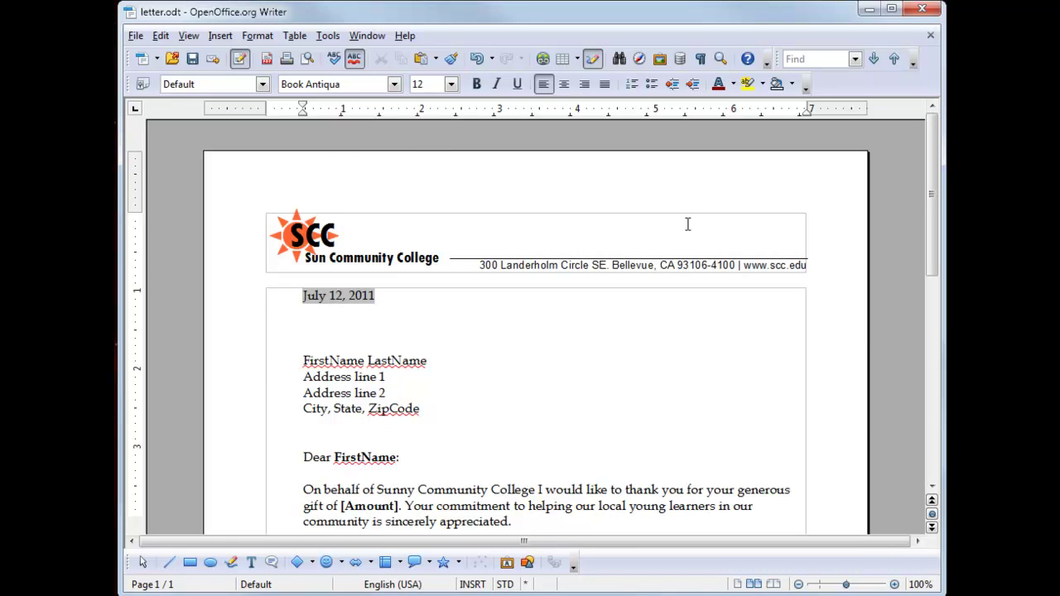
Start the Mail Merge Wizard with the current document and the Letter type, and go to the Insert address block stage
left_click(328, 35)
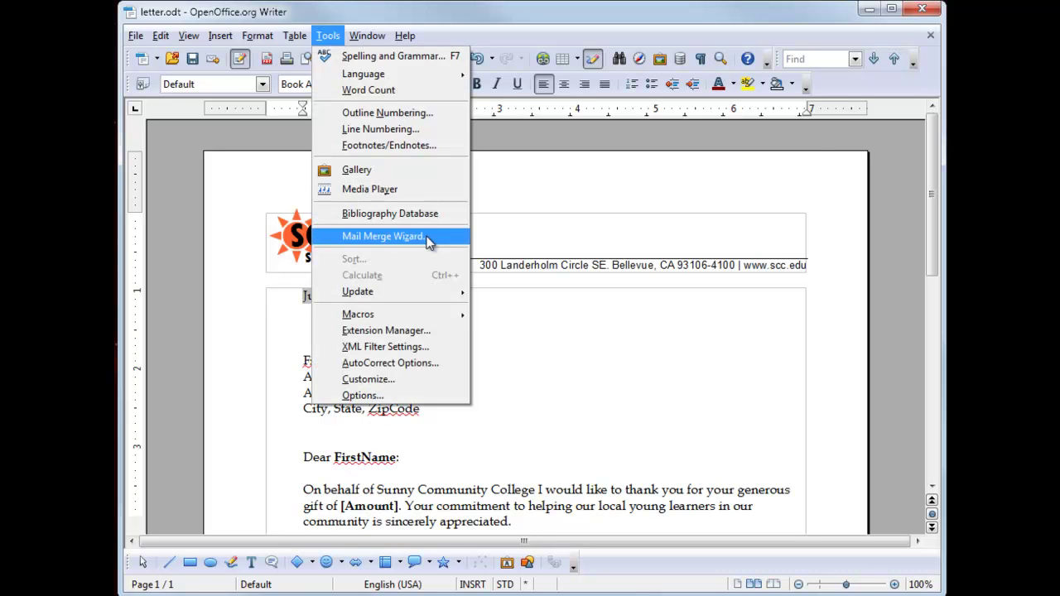
left_click(383, 236)
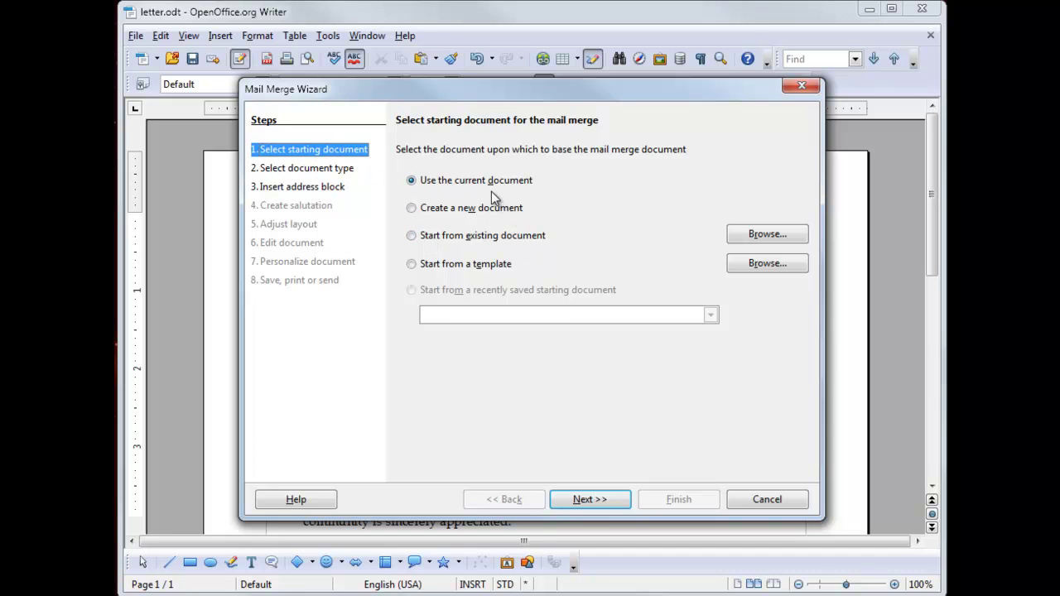
left_click(585, 501)
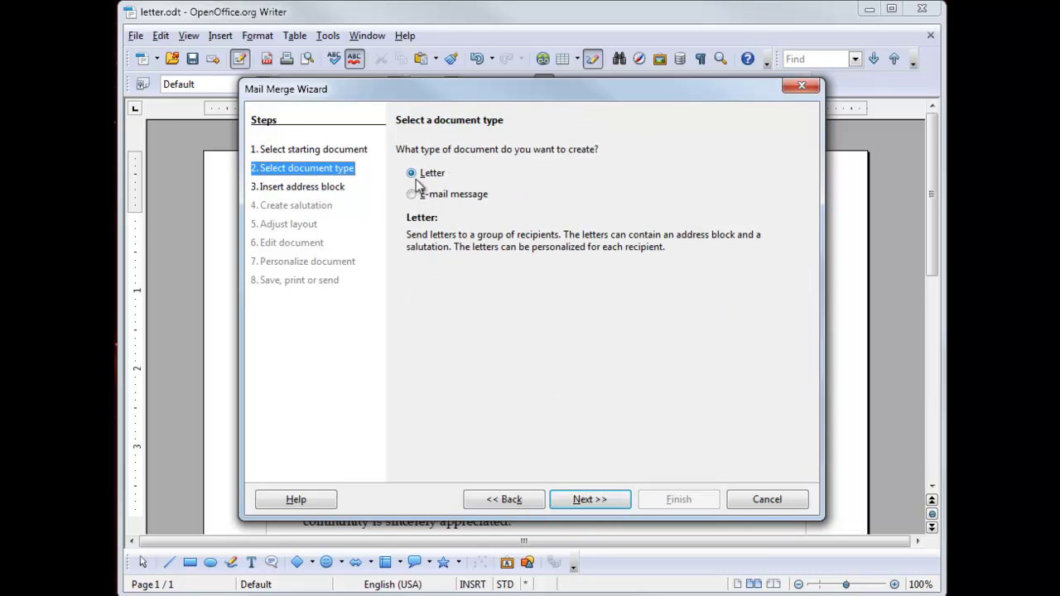
left_click(615, 500)
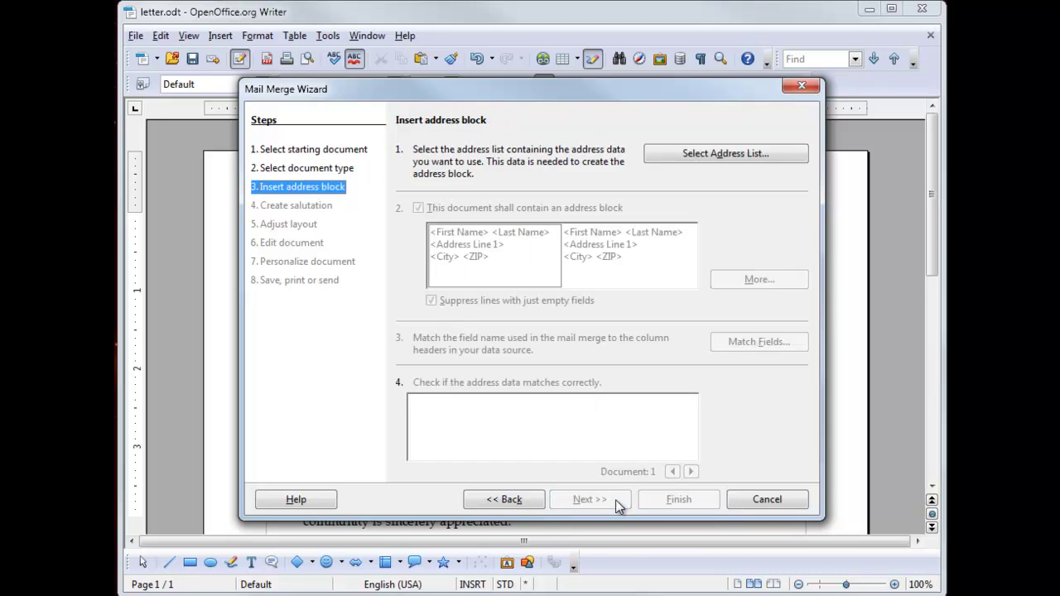
Add the donors2 spreadsheet from the Ooassets folder as the address list for the merge
left_click(724, 158)
left_click(712, 245)
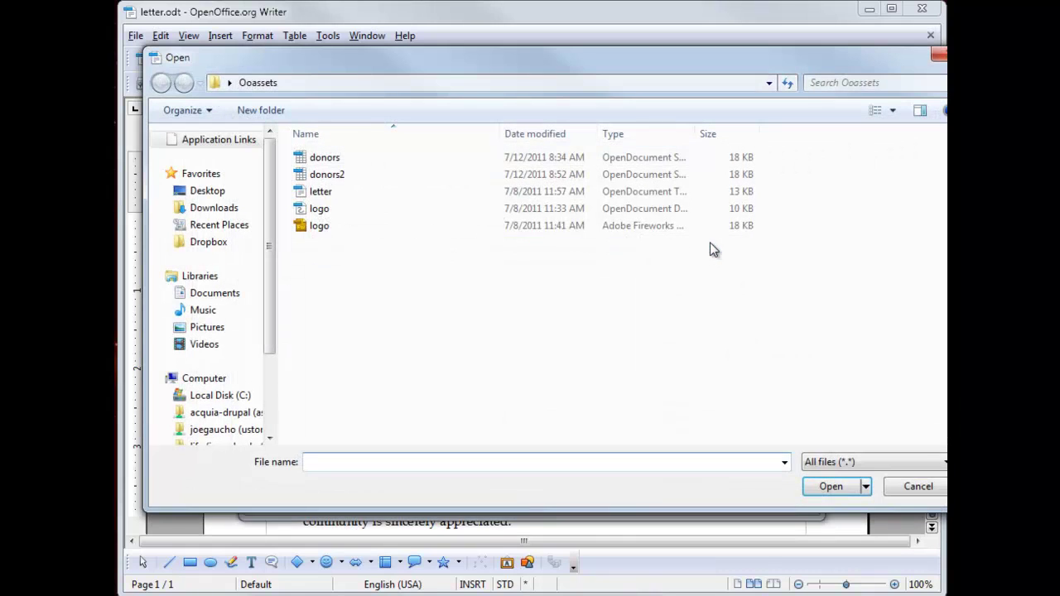
left_click(315, 177)
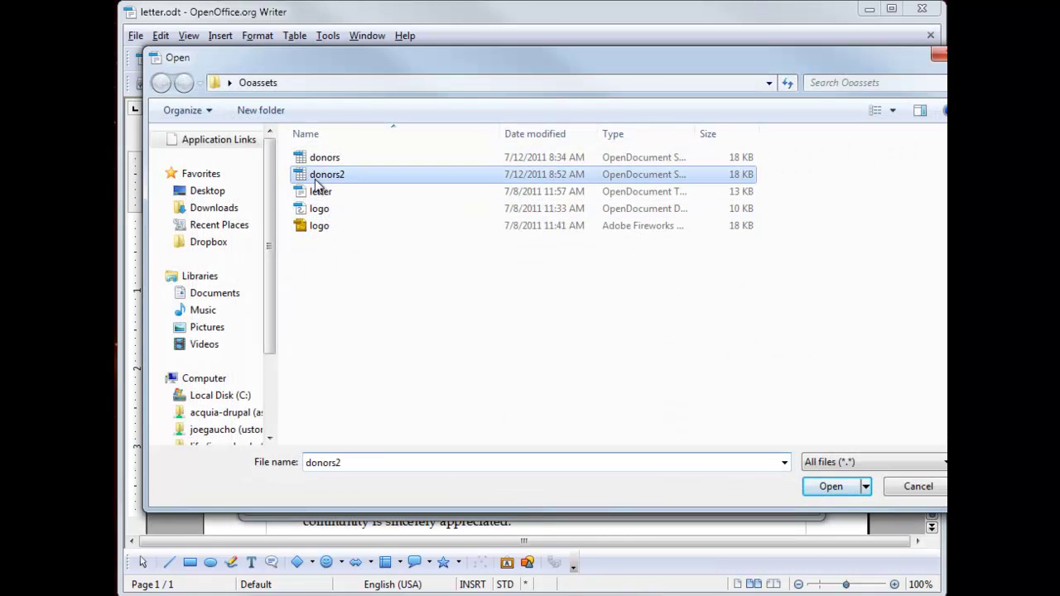
left_click(831, 487)
left_click(507, 427)
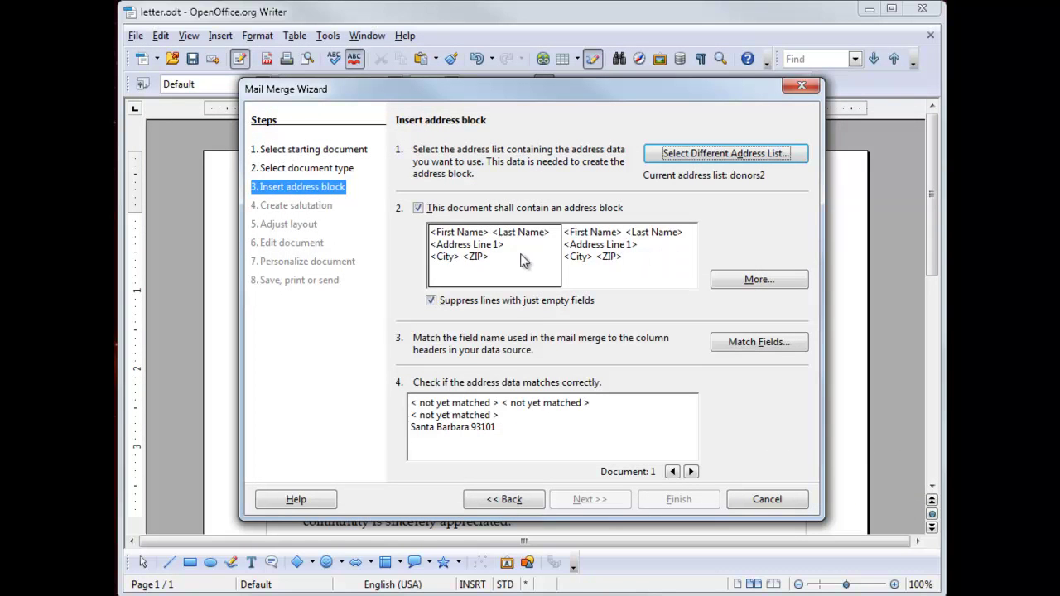
Examine the available address block layouts and the editable elements of the first one, leaving the block as it is
left_click(760, 281)
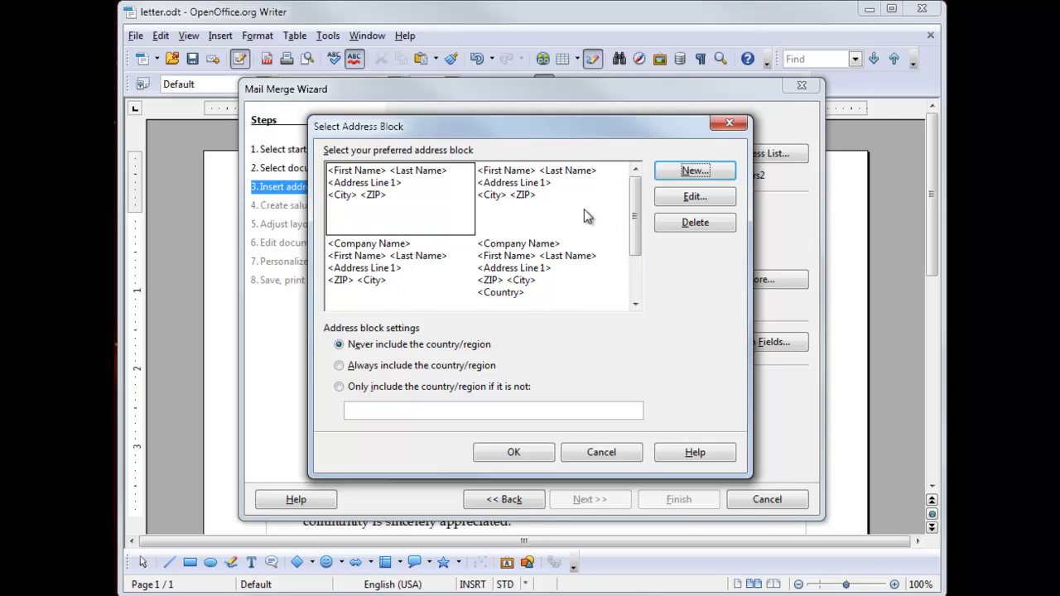
left_click(701, 200)
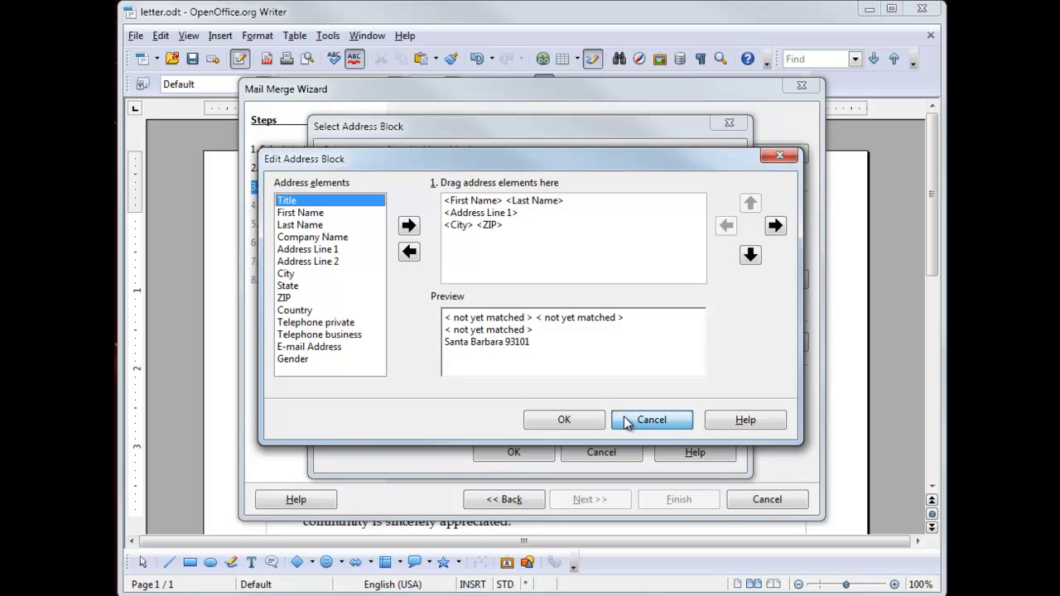
left_click(624, 417)
left_click(531, 451)
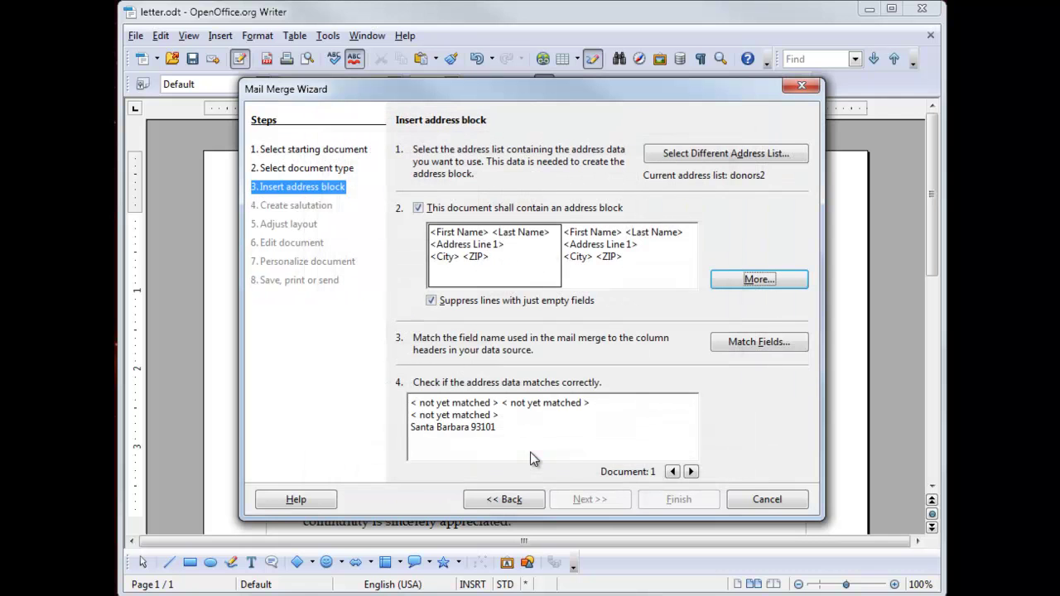
Match the First Name and Last Name address elements to the FirstName and LastName columns of the donors2 list
left_click(750, 347)
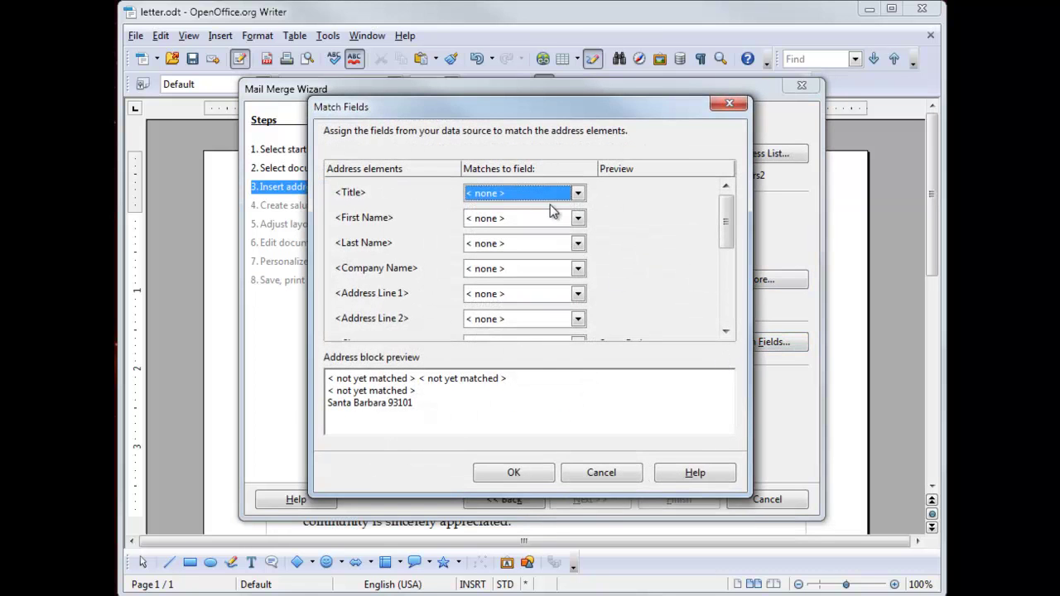
left_click(578, 217)
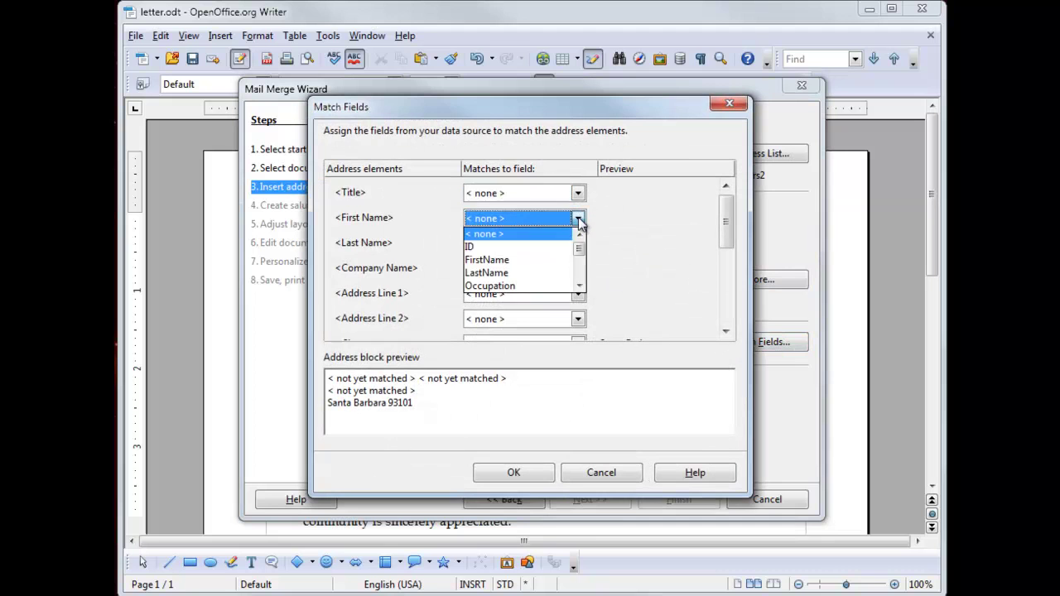
left_click(560, 259)
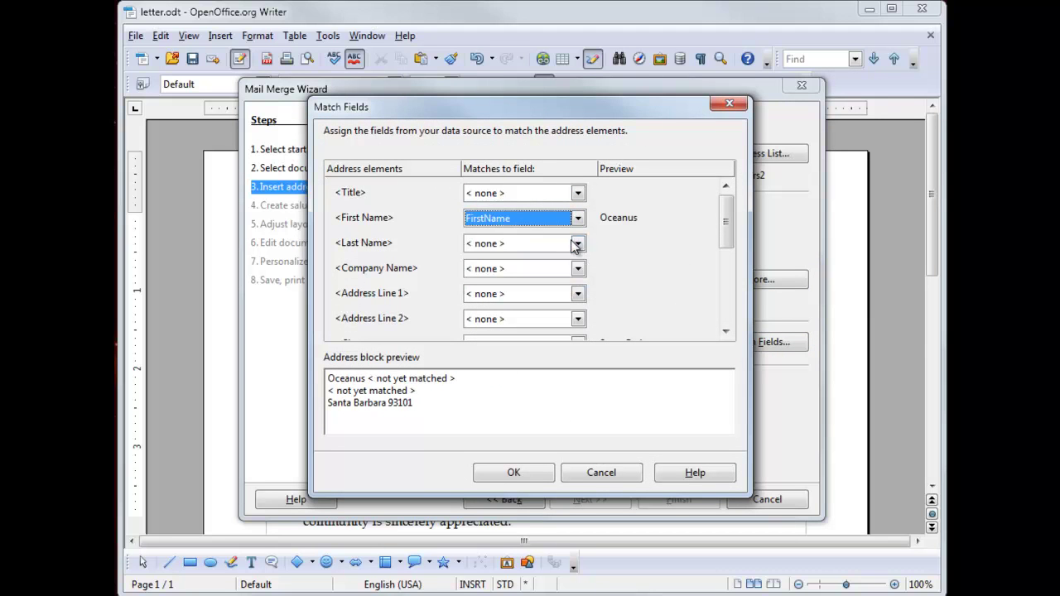
left_click(578, 243)
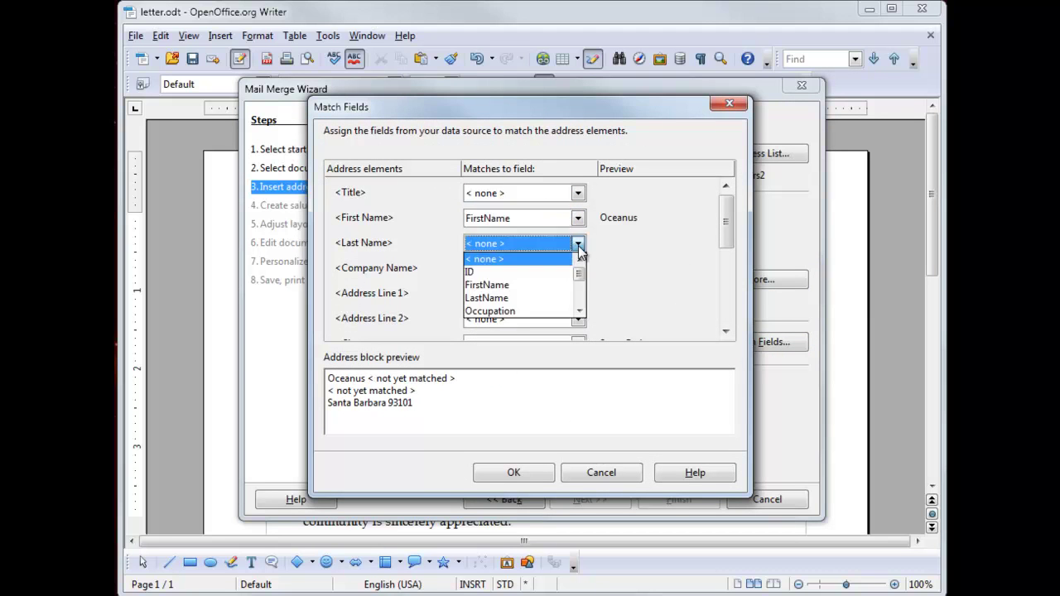
left_click(555, 303)
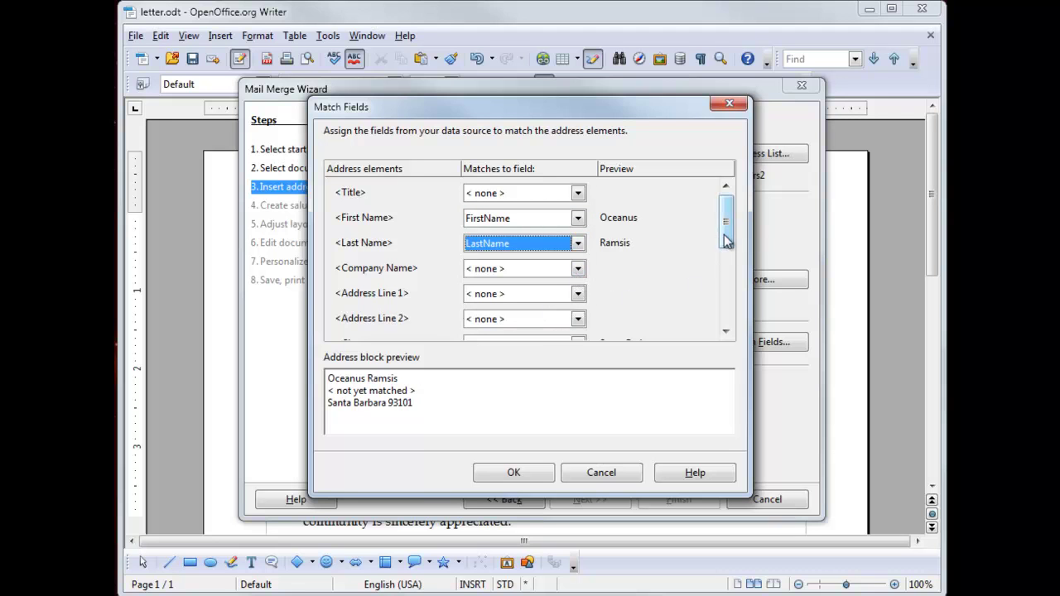
Match Address Line 1 to the Address column and ZIP to the Zip column, and accept the field matches
left_click(579, 294)
scroll(565, 330, "down", 2)
left_click(560, 335)
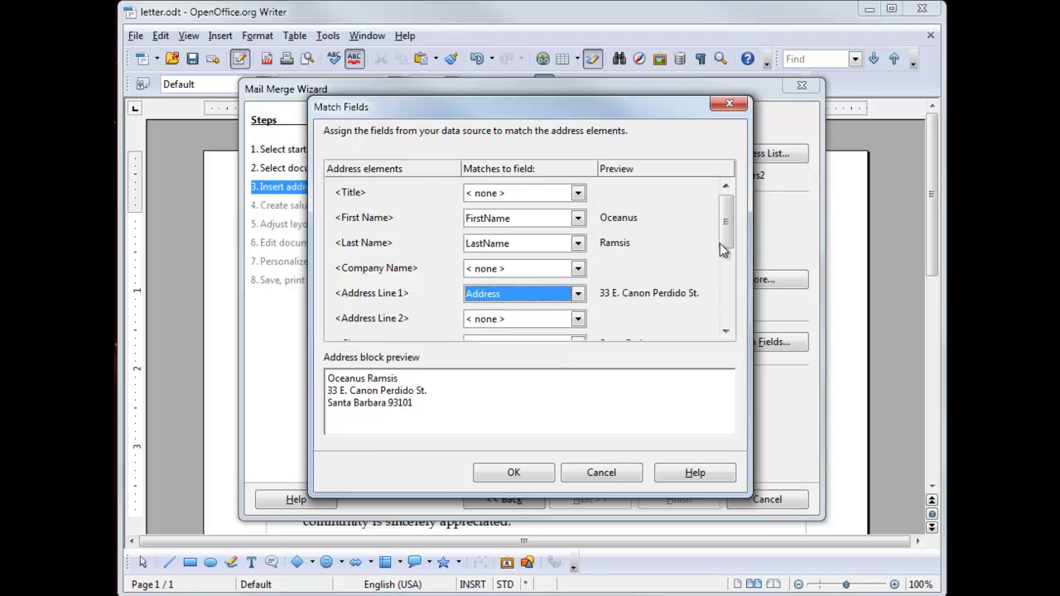
scroll(724, 245, "down", 3)
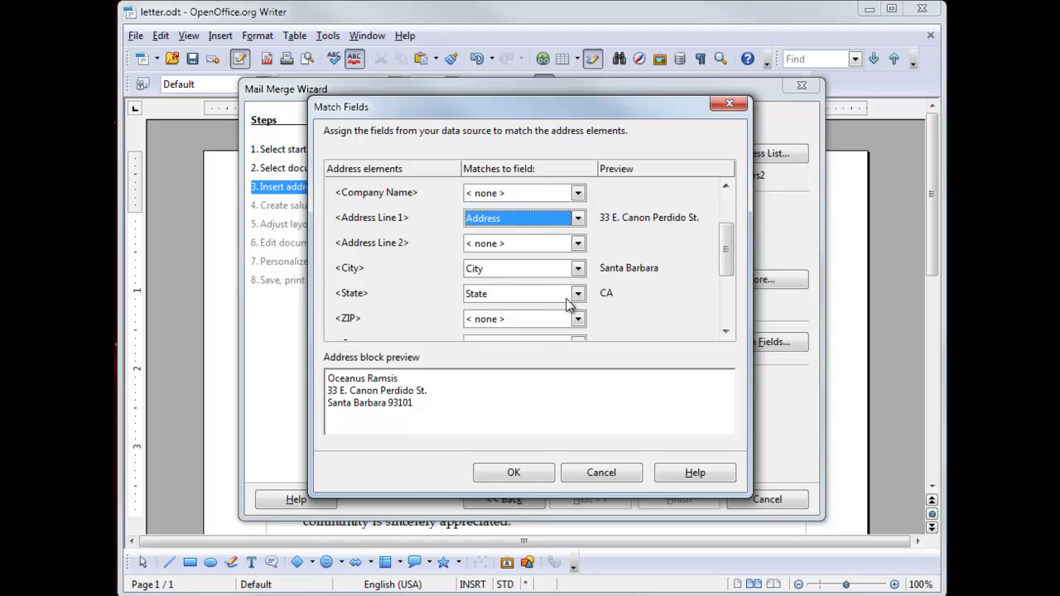
left_click(577, 320)
left_click_drag(578, 348, 580, 367)
left_click(552, 365)
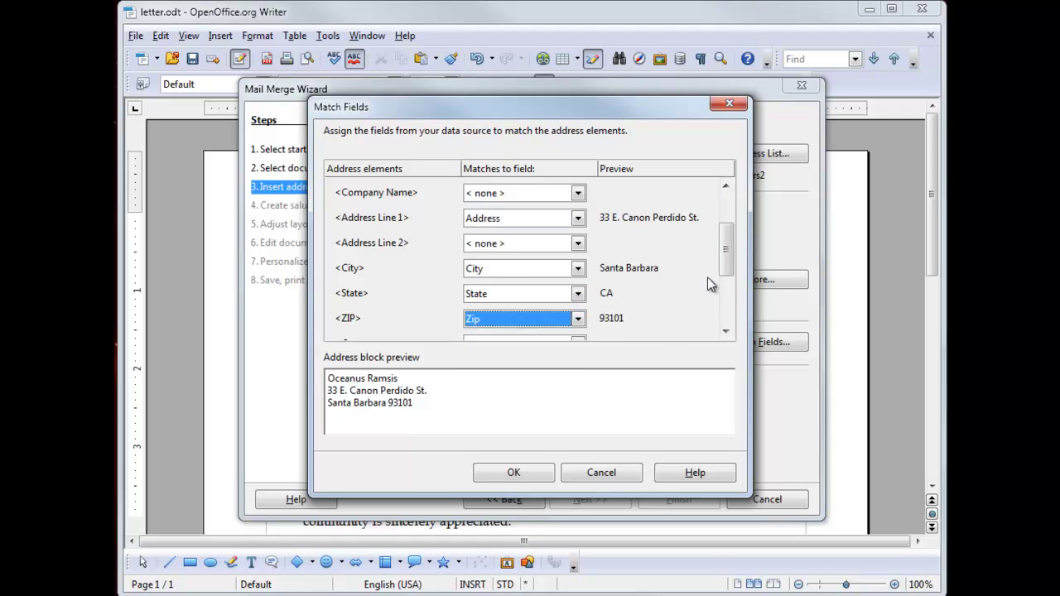
left_click_drag(727, 274, 729, 301)
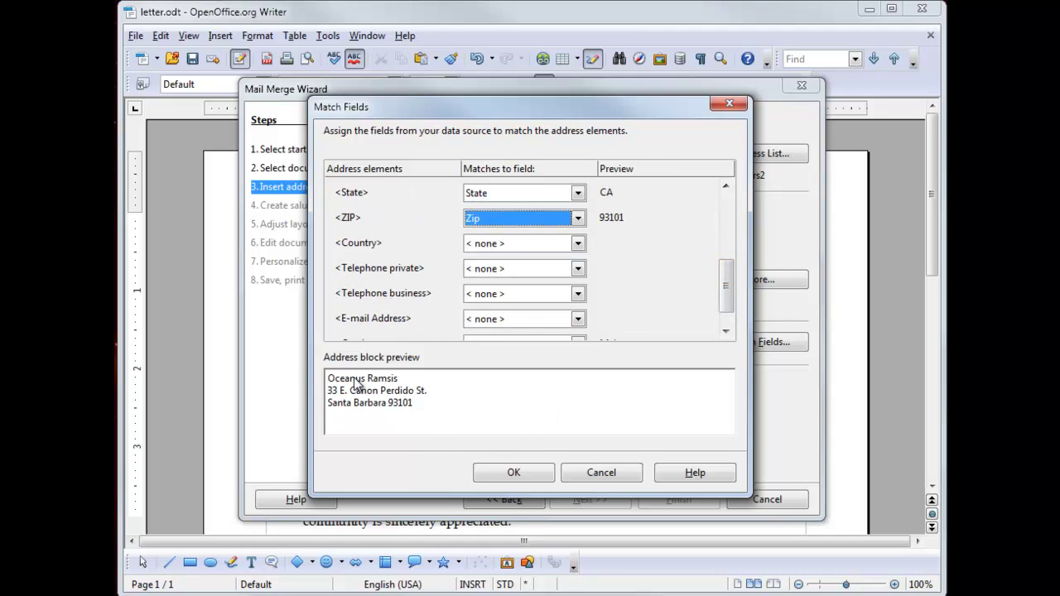
left_click(531, 474)
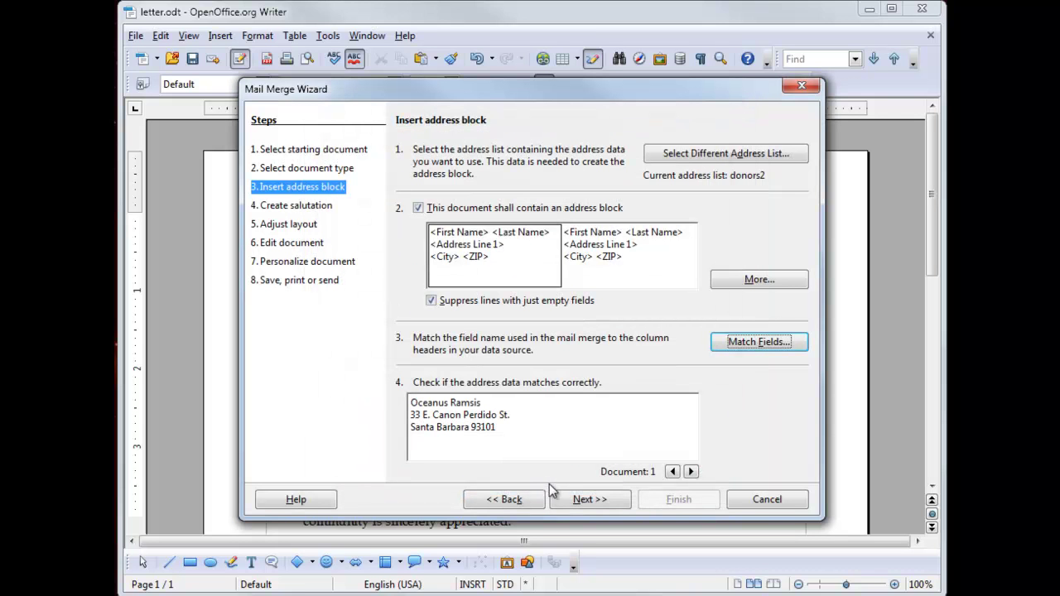
Close the donors.ods spreadsheet and set Female as the Gender field value indicating a female recipient in the Create salutation stage
left_click(617, 509)
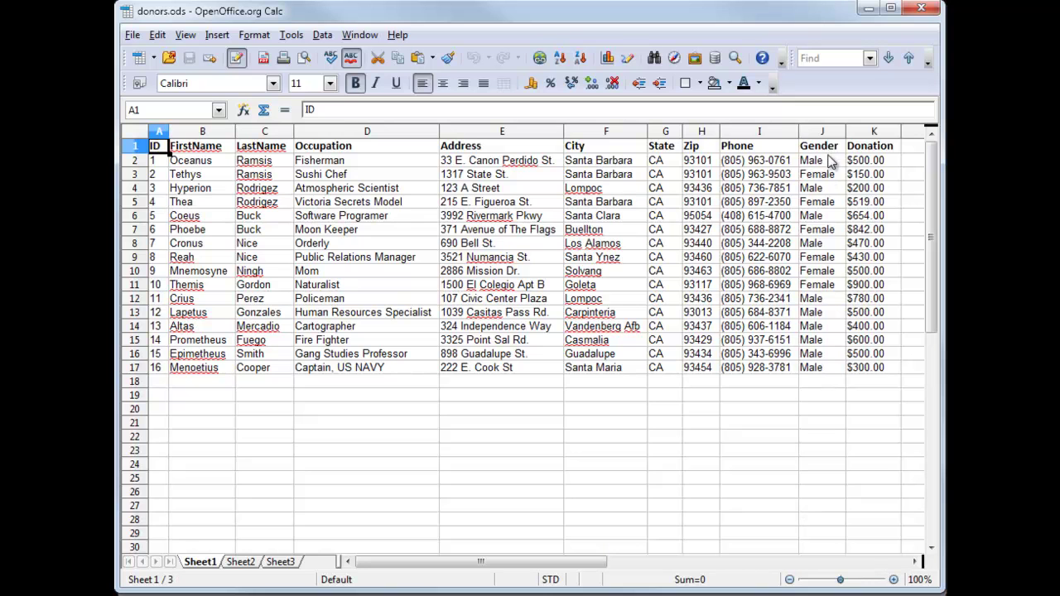
left_click(921, 10)
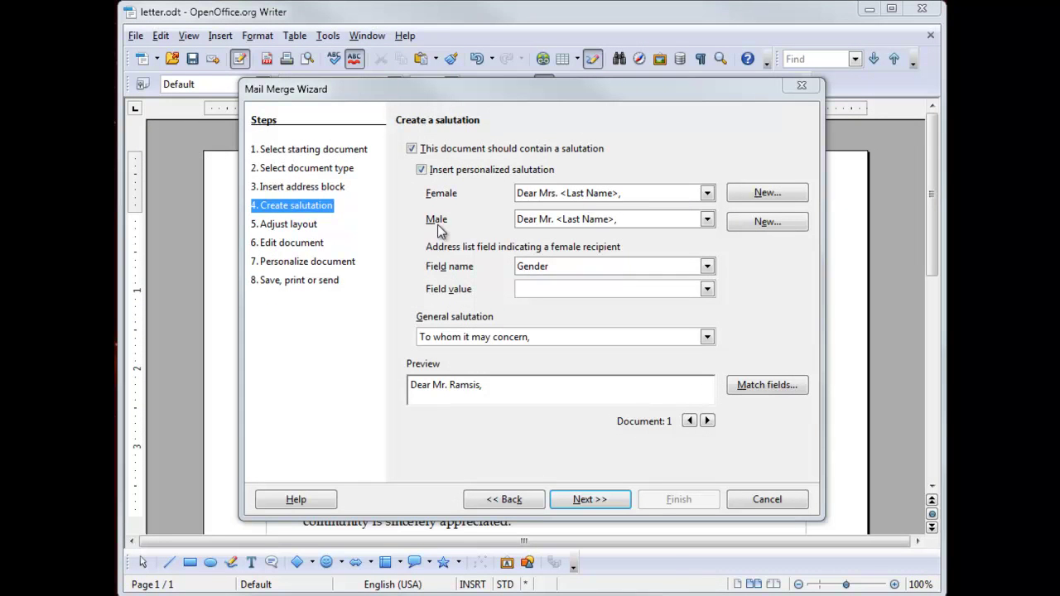
left_click(707, 221)
left_click(707, 221)
left_click(547, 288)
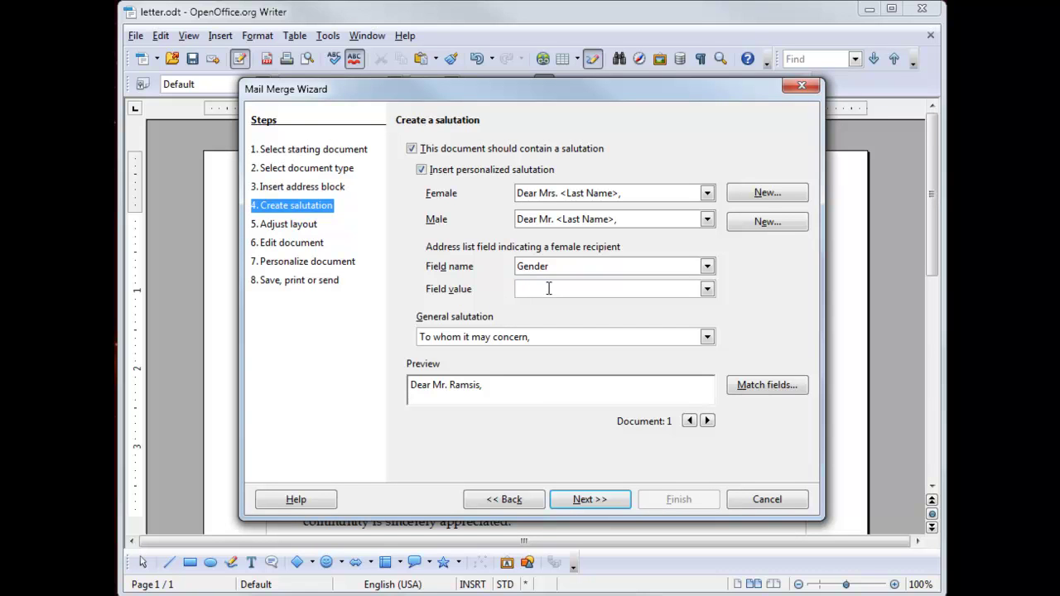
type("Female")
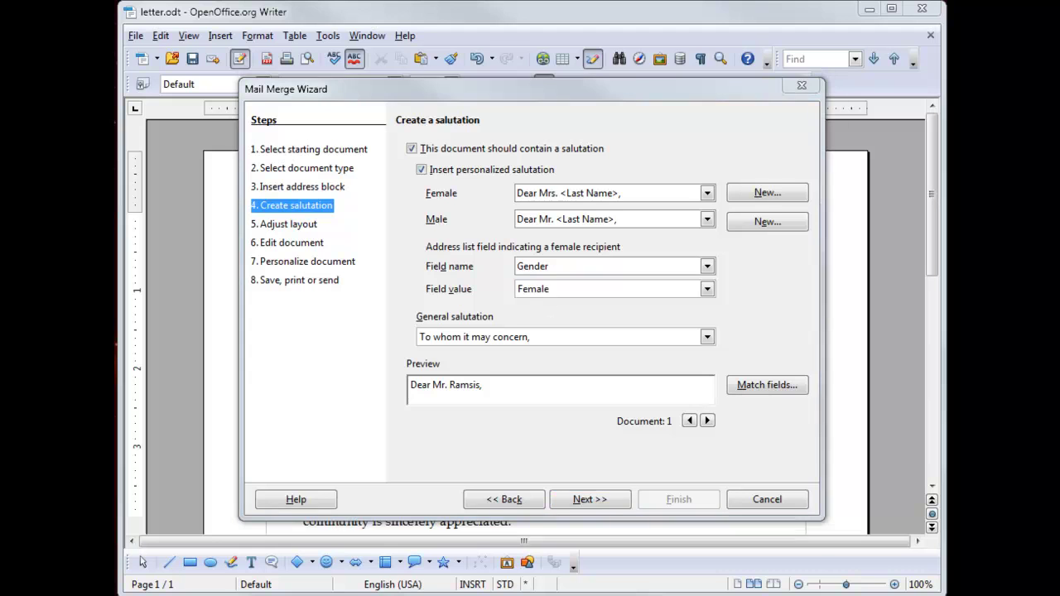
key("Tab")
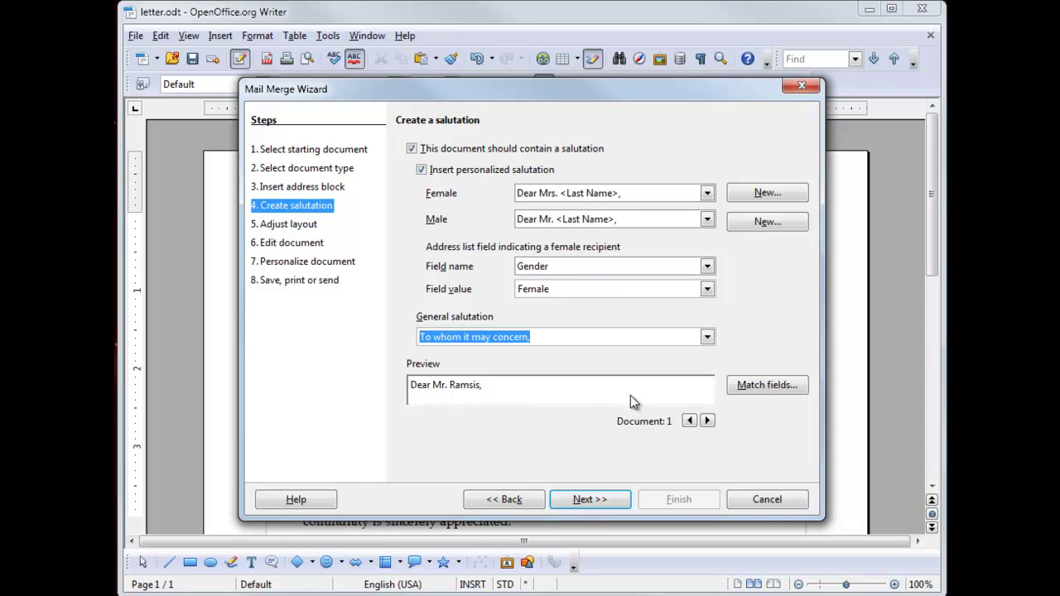
Check the salutation previews of documents 1 and 2, and proceed through the Edit document stage to open the letter for editing
left_click(708, 421)
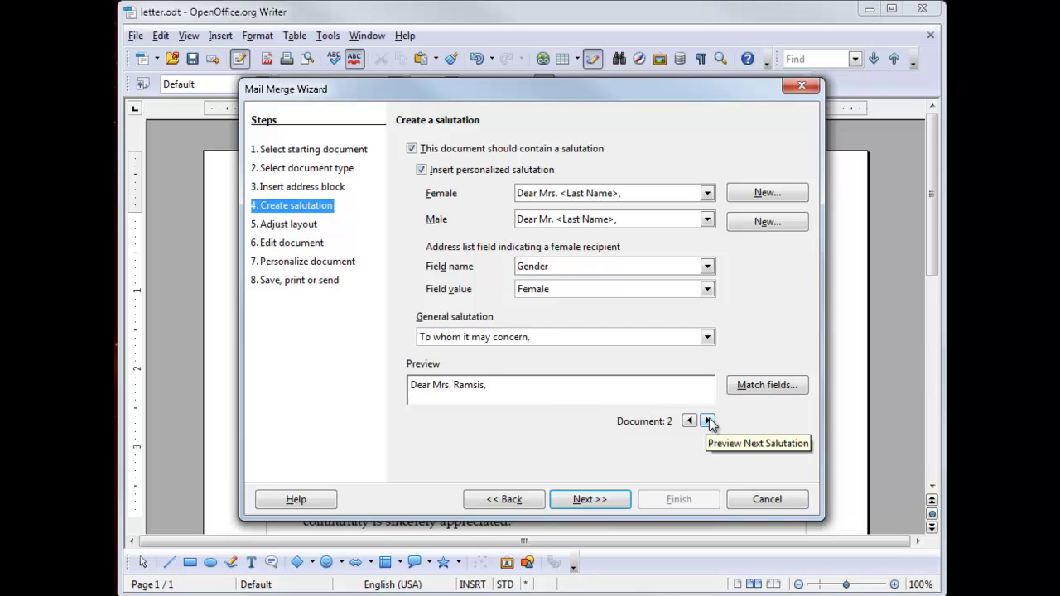
left_click(689, 421)
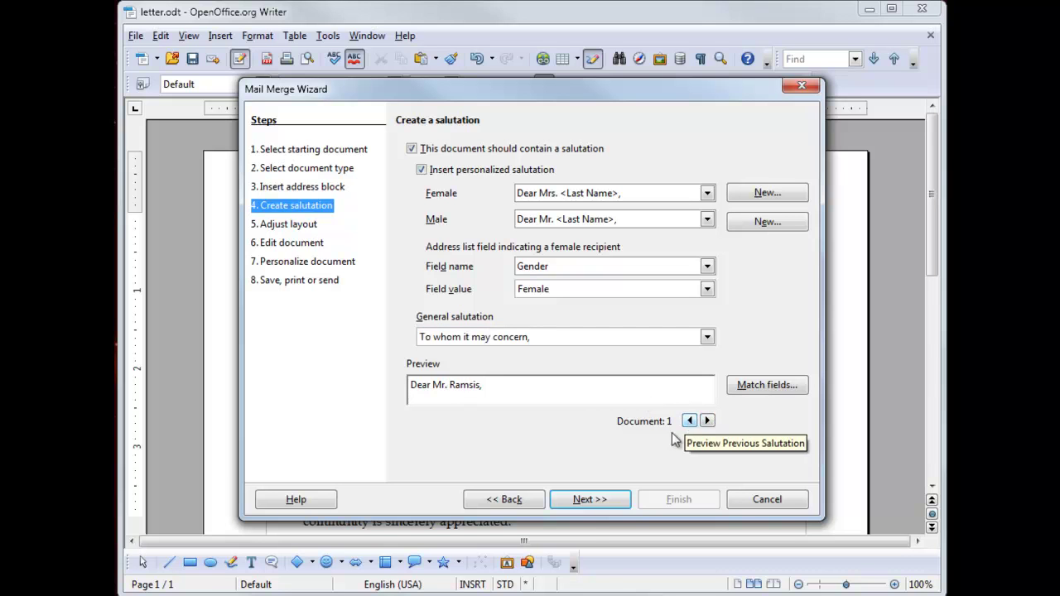
left_click(596, 501)
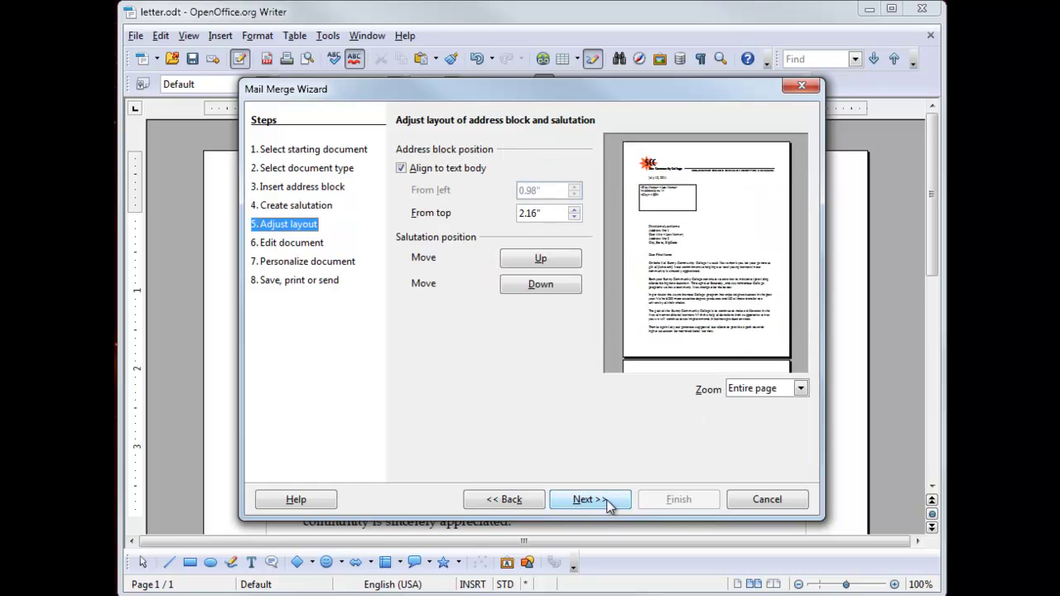
left_click(607, 504)
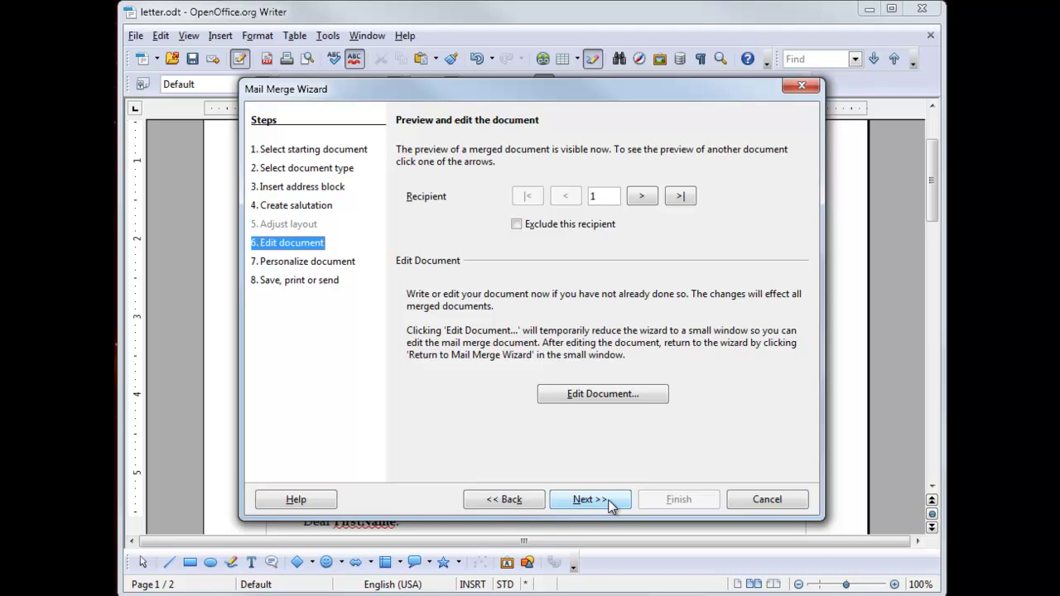
left_click(614, 399)
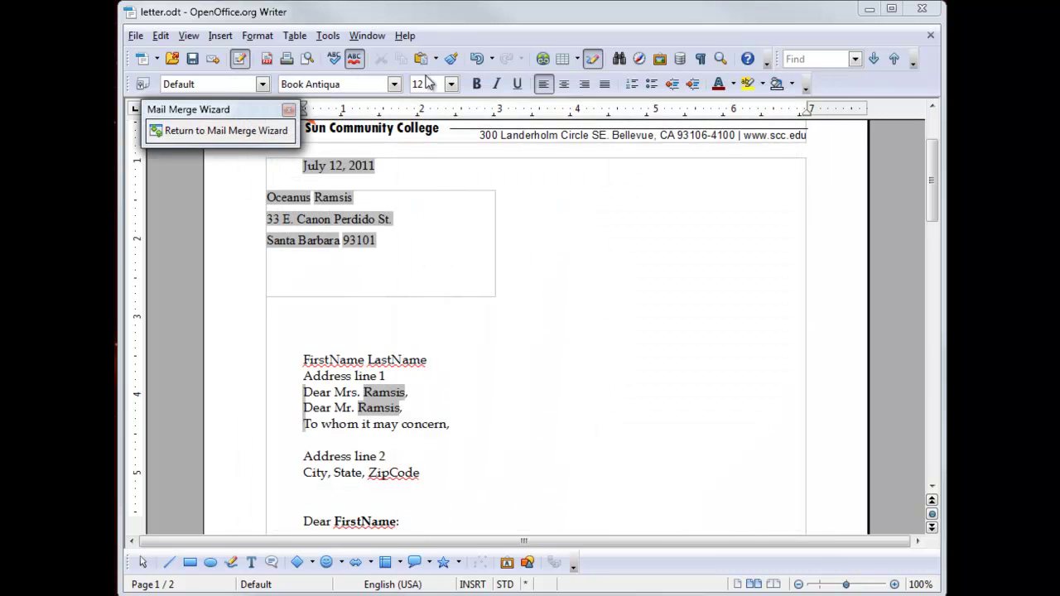
left_click_drag(229, 114, 919, 66)
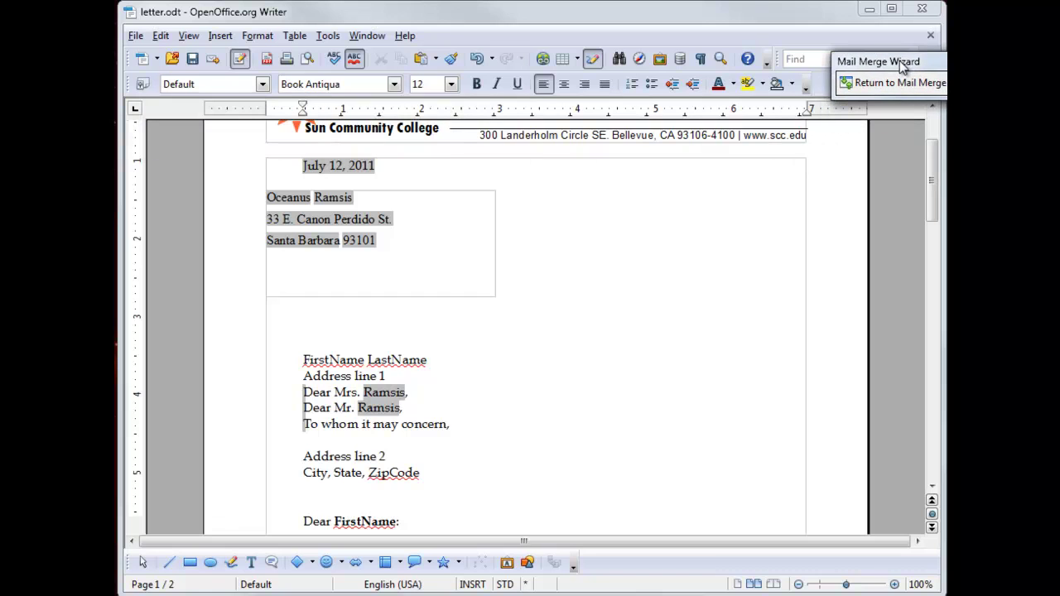
Shrink the address block frame to about 0.80" high and line up its left edge with the date
left_click(354, 281)
left_click(360, 297)
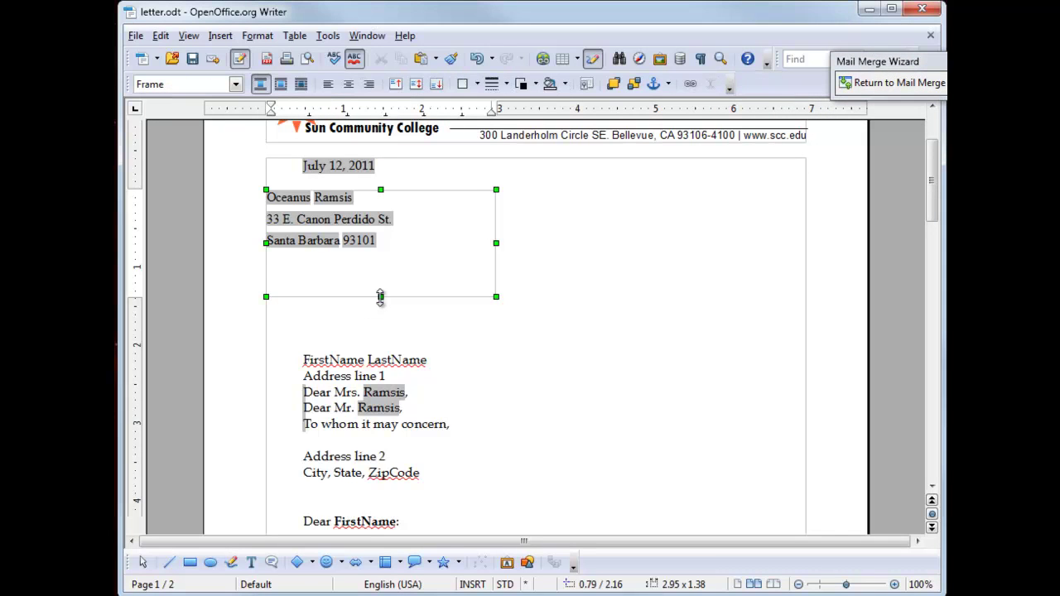
left_click_drag(380, 296, 381, 252)
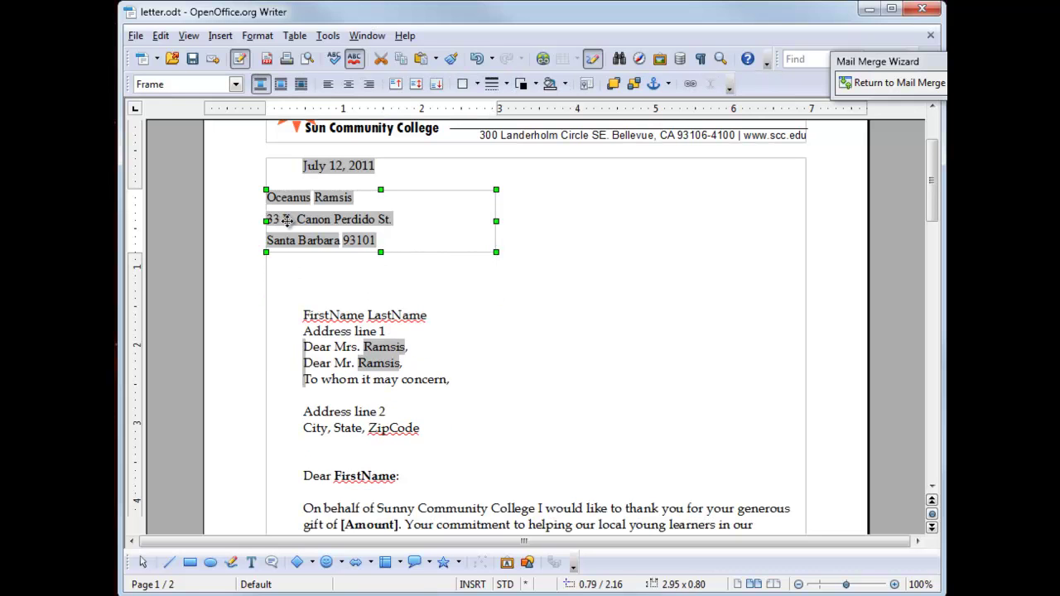
left_click_drag(286, 219, 322, 221)
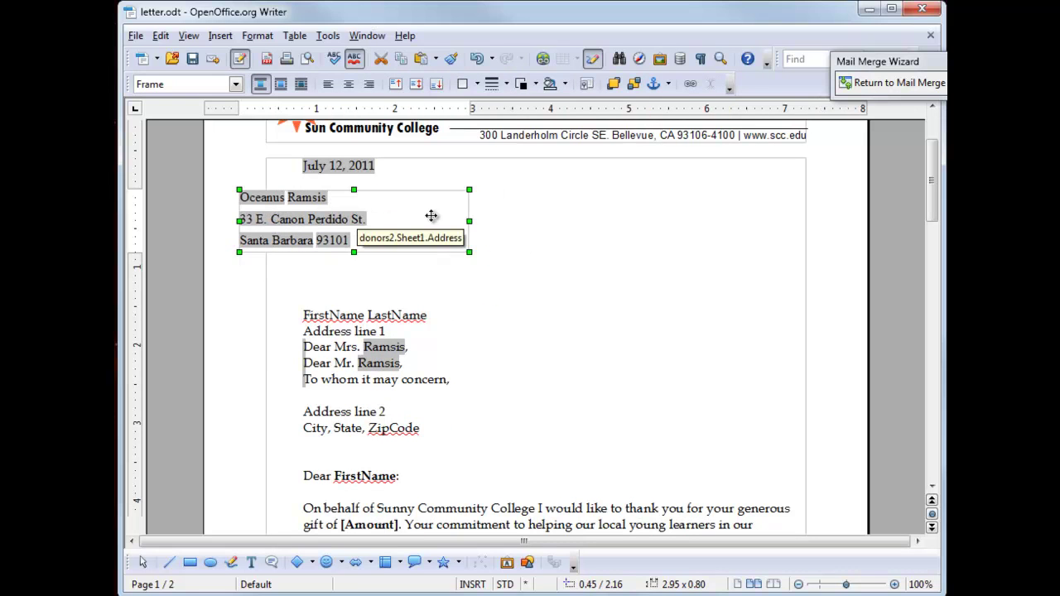
left_click_drag(416, 193, 481, 195)
Delete the FirstName LastName and Address line 1 placeholder lines above the merged salutation, including the extra blank lines
left_click_drag(291, 315, 424, 332)
key("Delete")
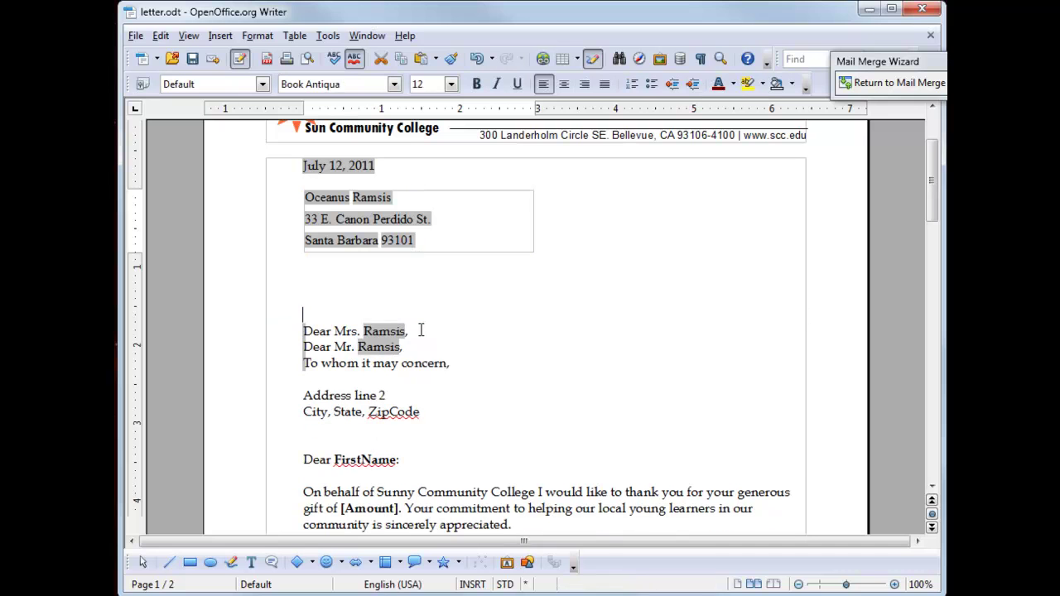
key("BackSpace")
key("BackSpace")
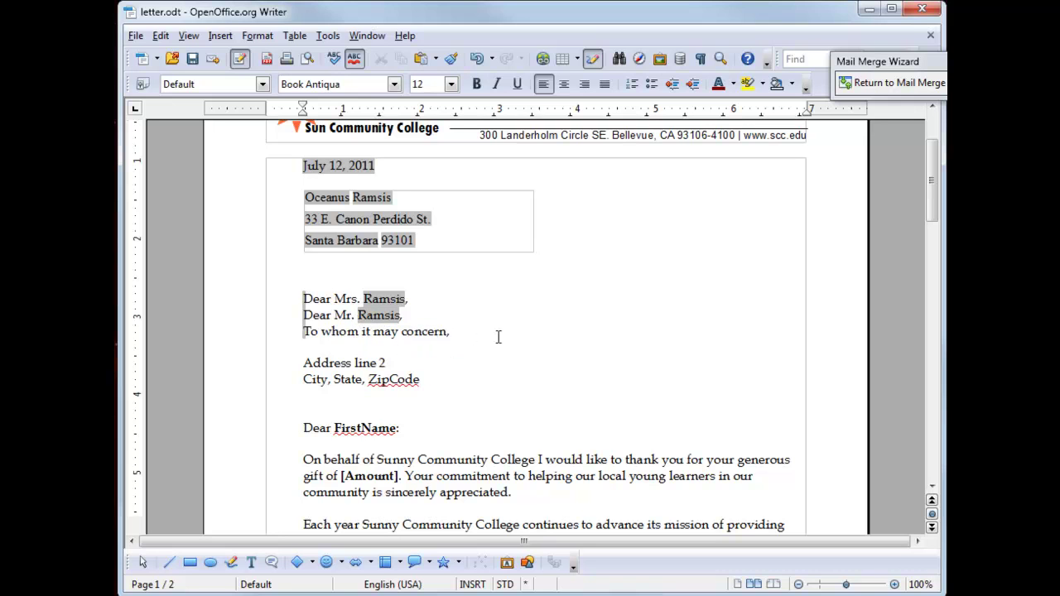
Delete the Address line 2, City, State, ZipCode and Dear FirstName placeholder lines below the merged salutation, including the surplus blank lines
left_click_drag(422, 382, 230, 365)
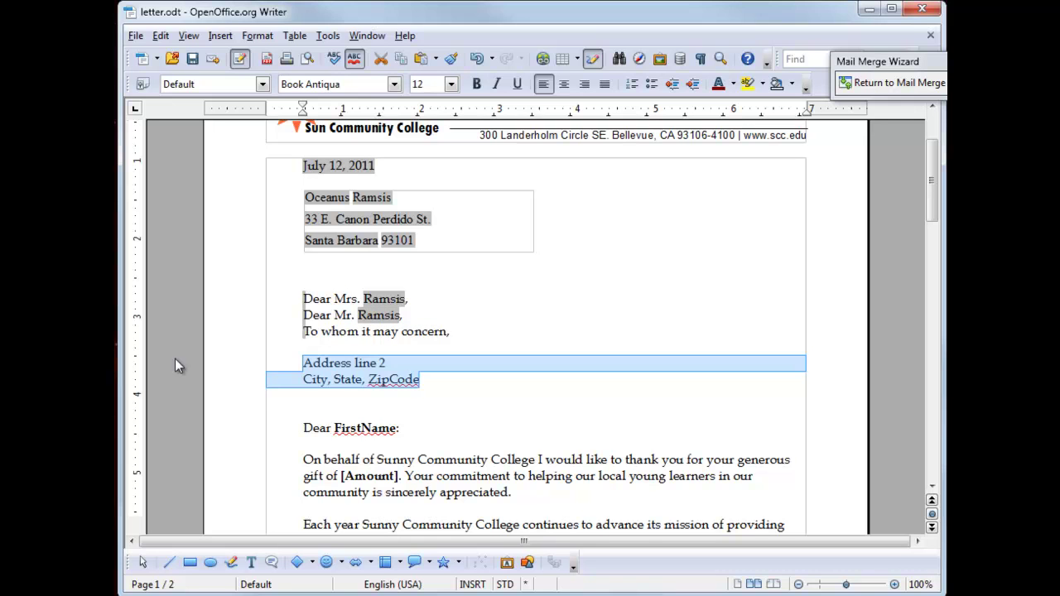
key("Delete")
key("BackSpace")
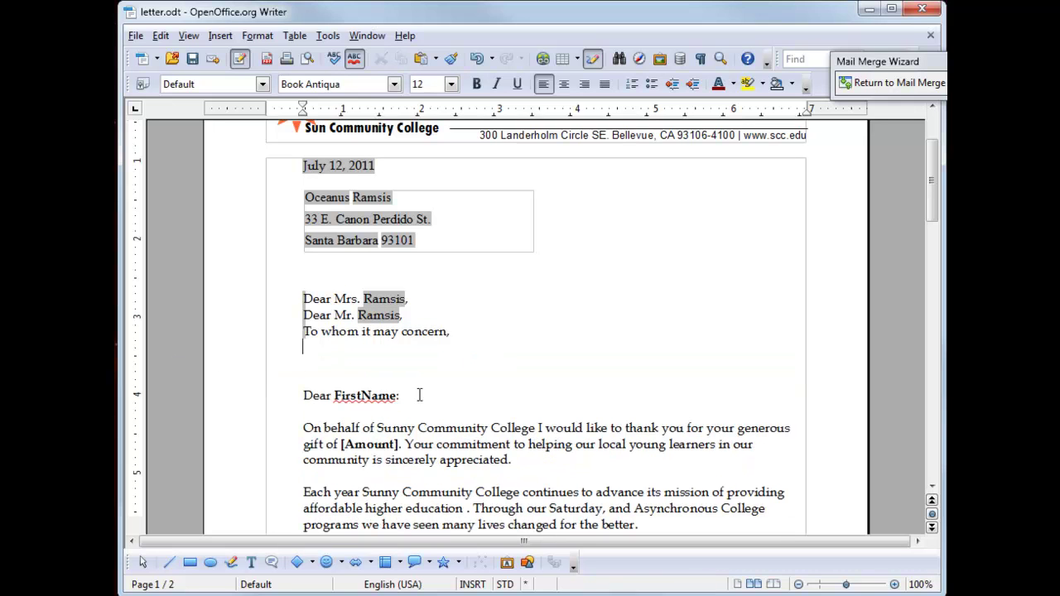
left_click_drag(421, 395, 143, 379)
key("Delete")
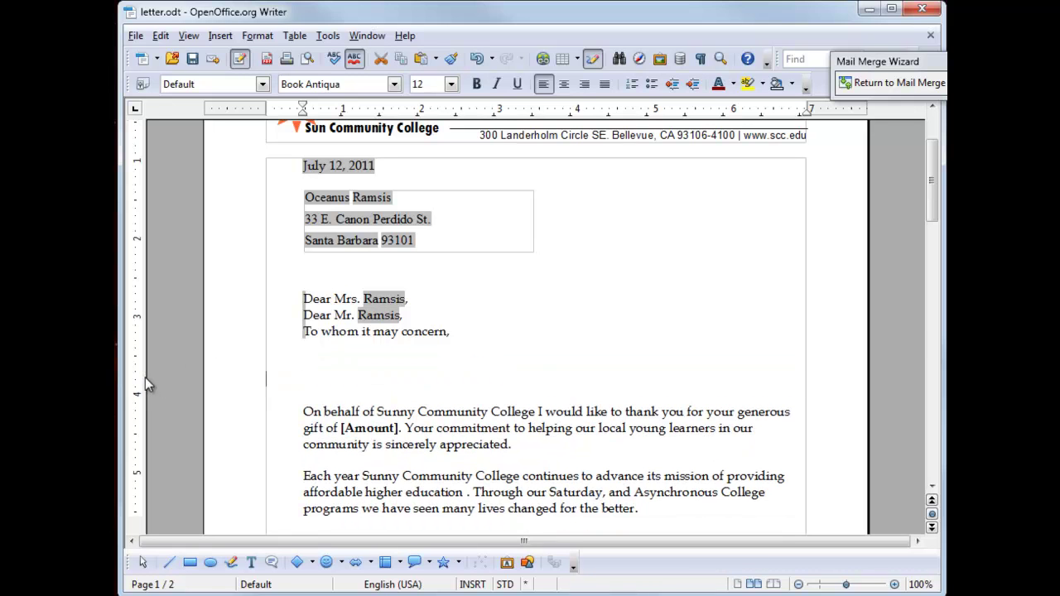
key("BackSpace")
key("BackSpace")
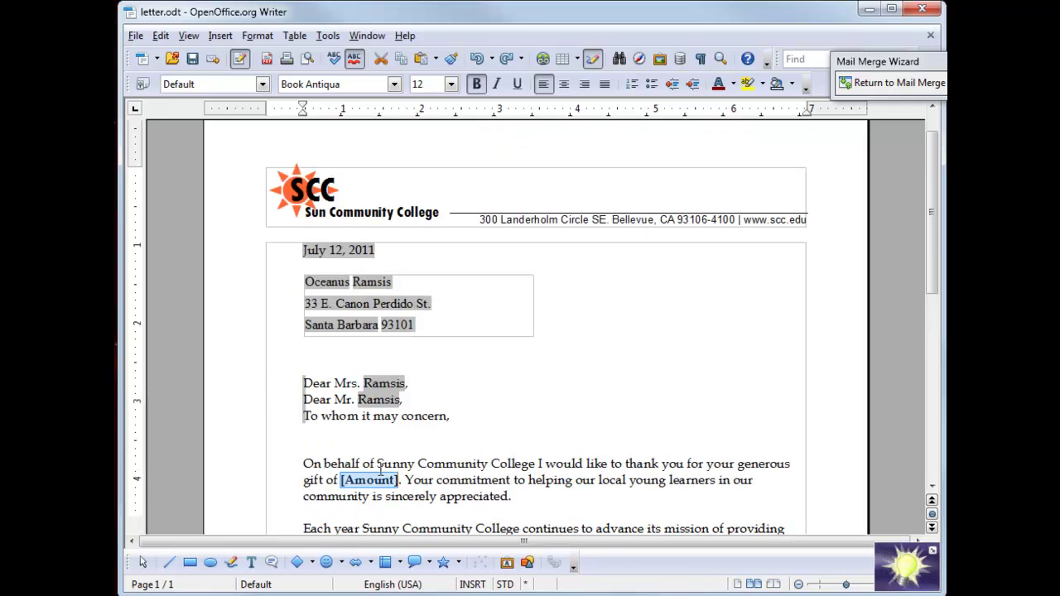
Replace the [Amount] placeholder in the first paragraph with the Donation mail merge field from Sheet1 of donors2
left_click(391, 482)
left_click(189, 36)
mouse_move(220, 41)
mouse_move(246, 72)
left_click(406, 209)
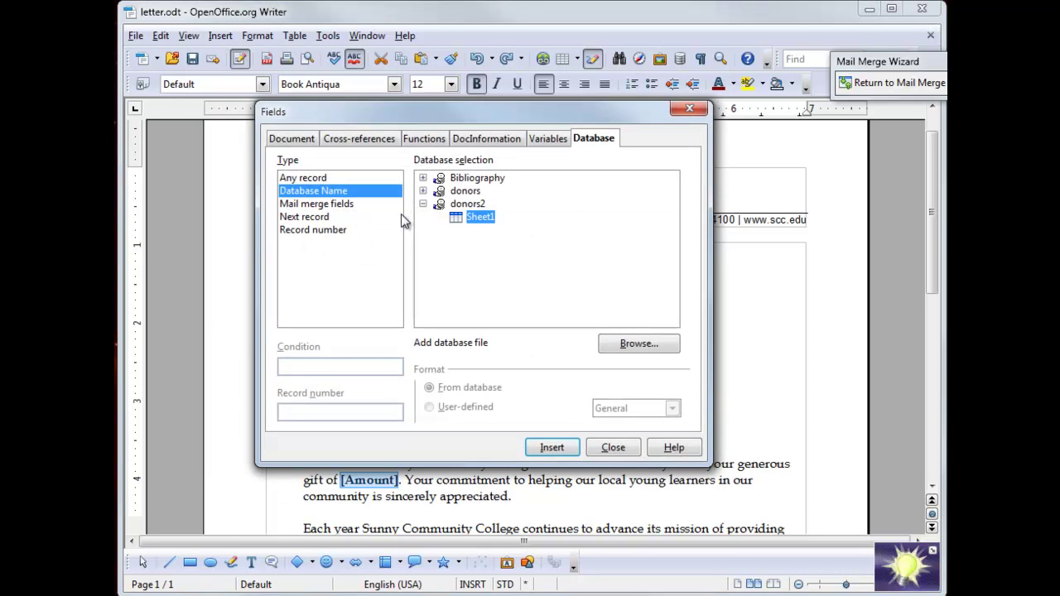
left_click(319, 207)
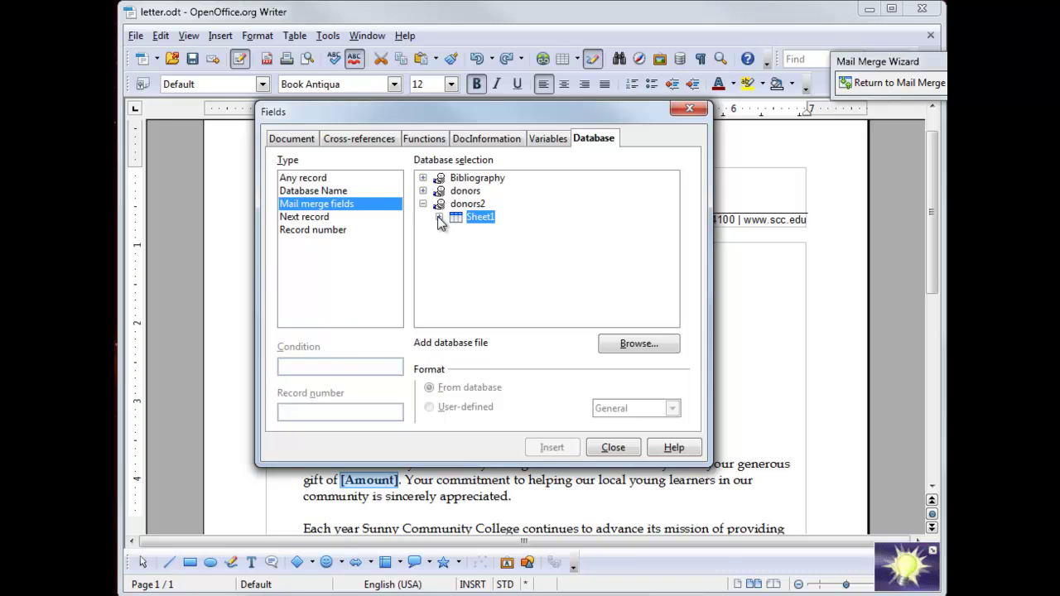
left_click(439, 219)
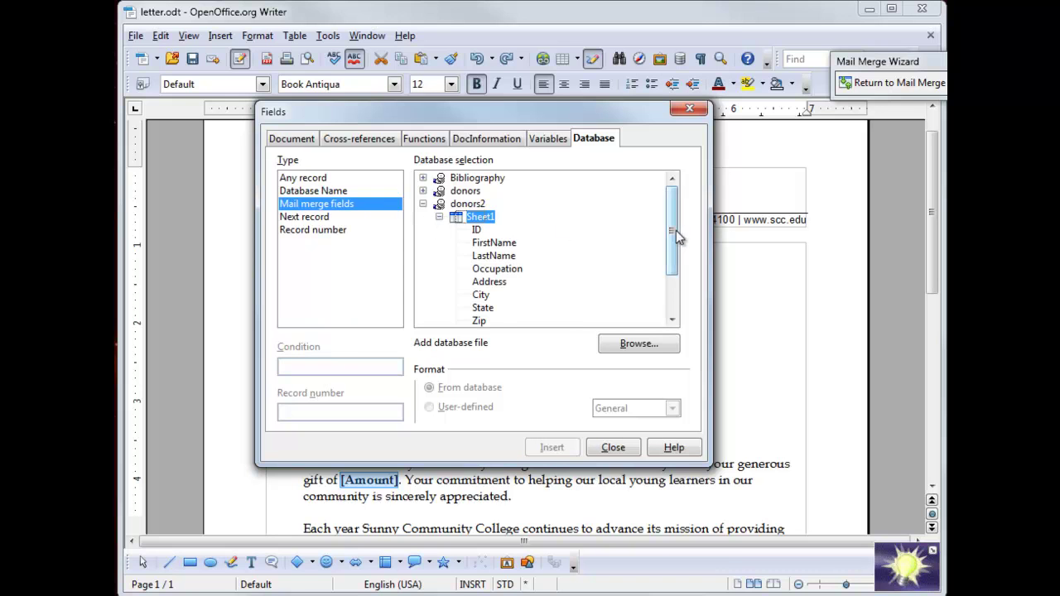
left_click_drag(677, 229, 679, 289)
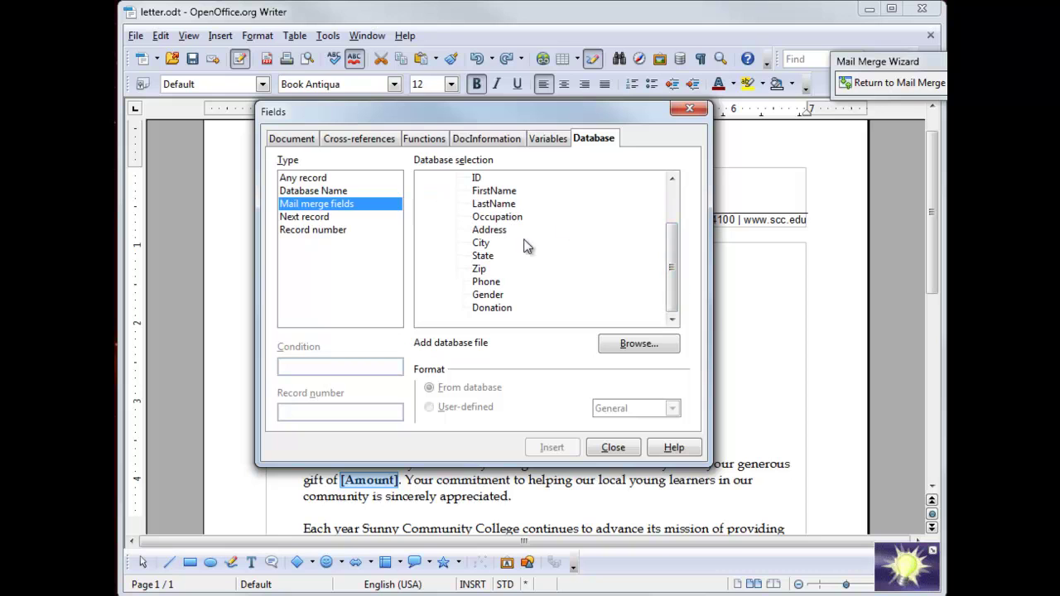
left_click(502, 313)
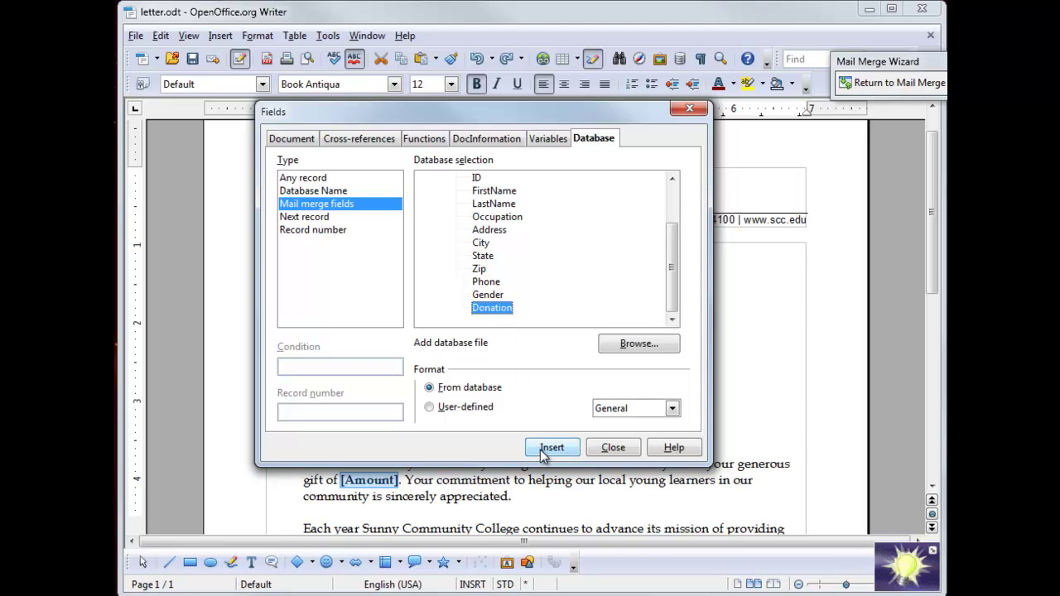
left_click(542, 448)
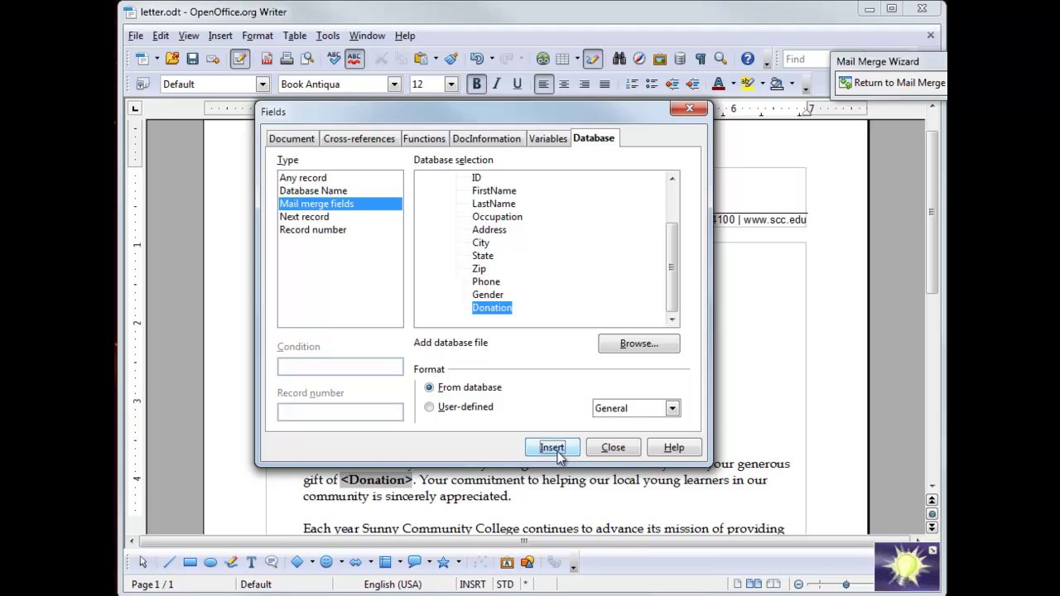
left_click(611, 447)
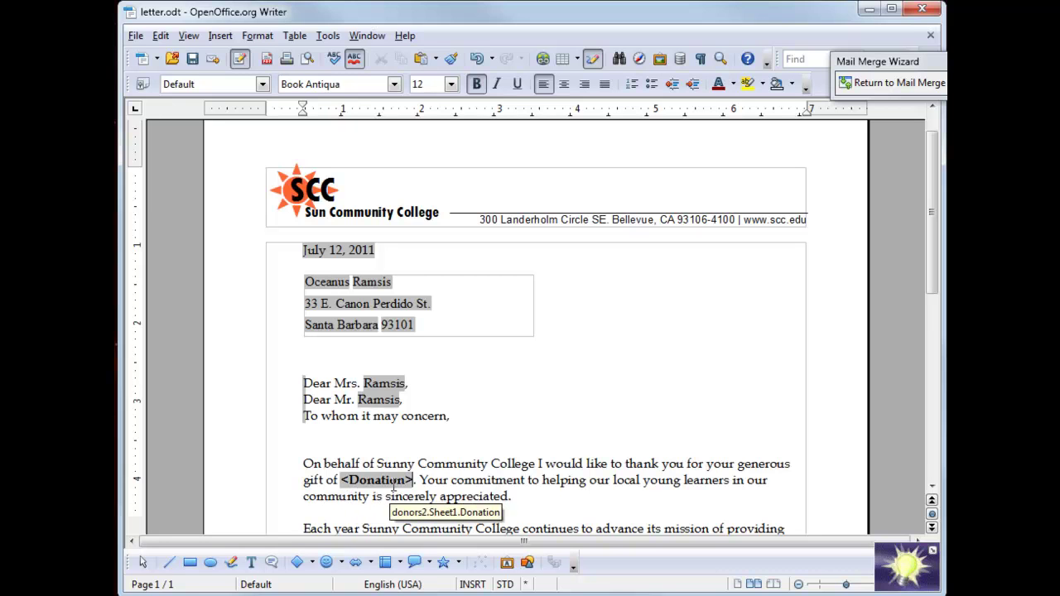
Check which database and table the inserted Donation field belongs to, and accept its field settings
double_click(379, 482)
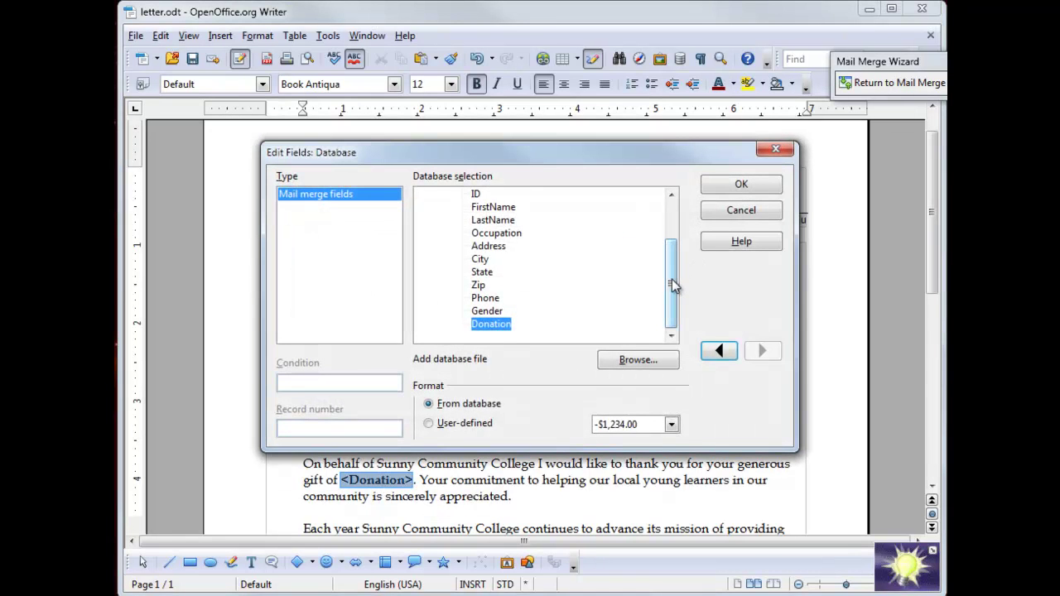
left_click_drag(671, 279, 677, 208)
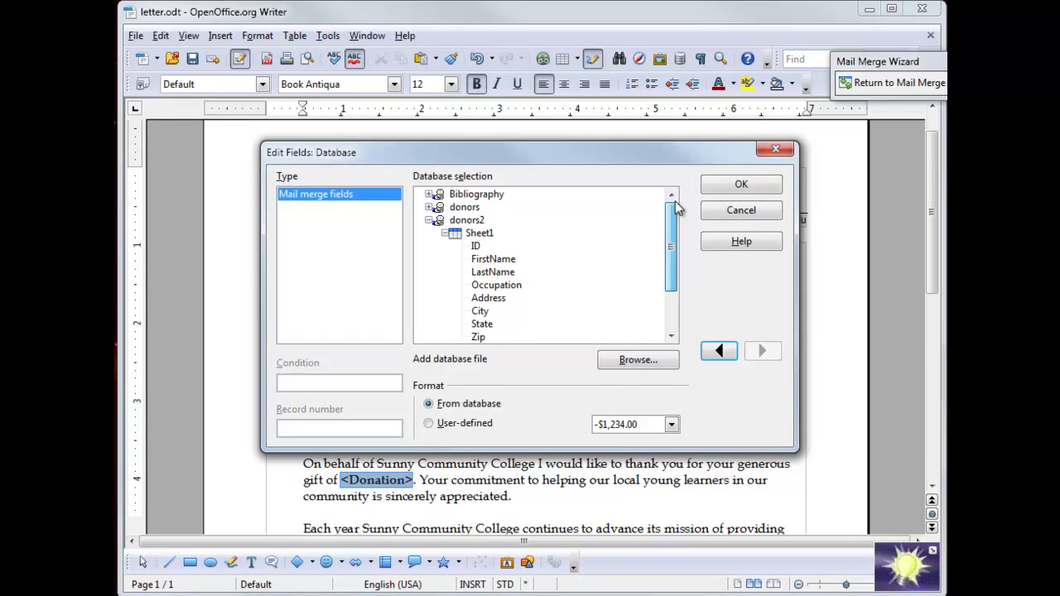
left_click(741, 186)
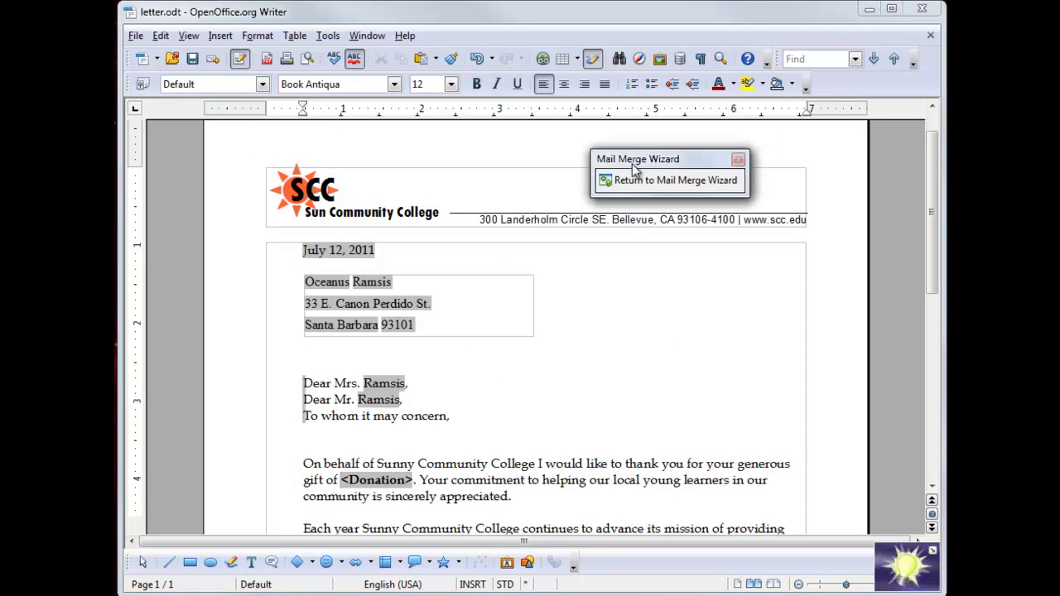
Return to the mail merge wizard, advance to Personalize document, and move the wizard aside to check the first merged letter
left_click(656, 183)
left_click(601, 502)
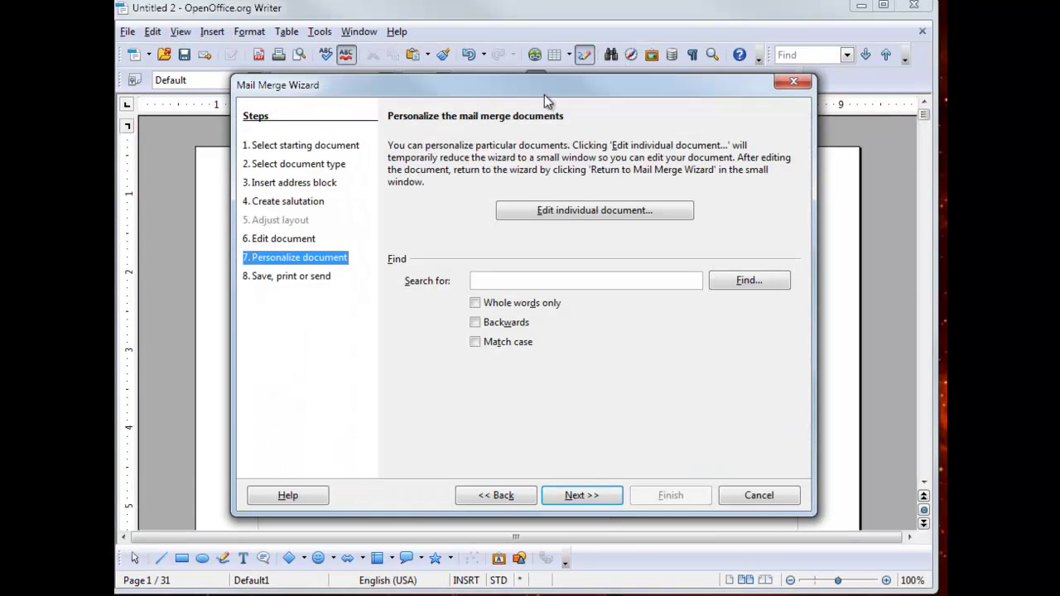
left_click_drag(545, 94, 857, 81)
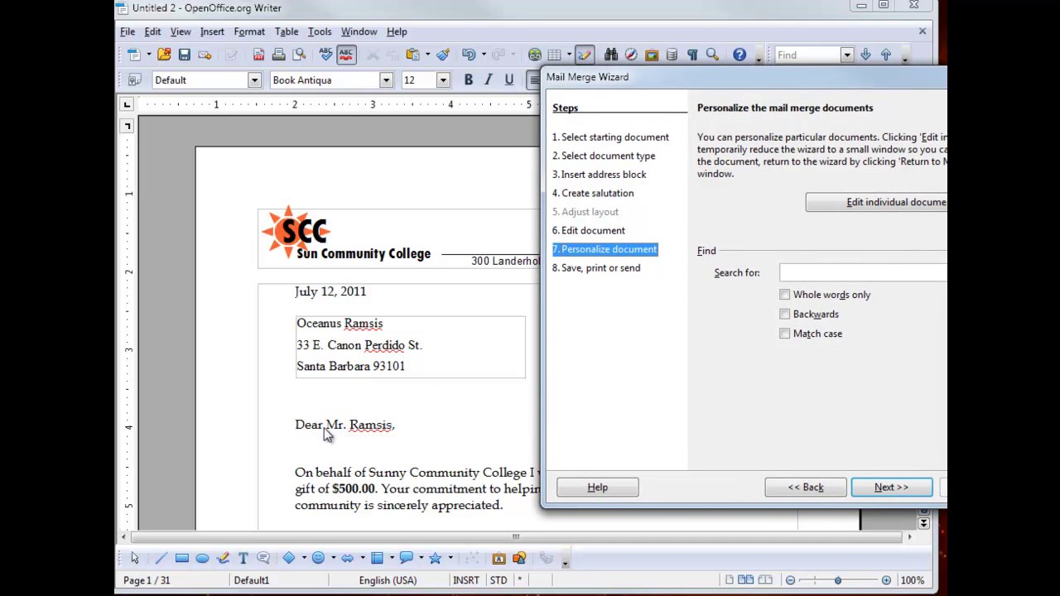
left_click_drag(824, 78, 635, 24)
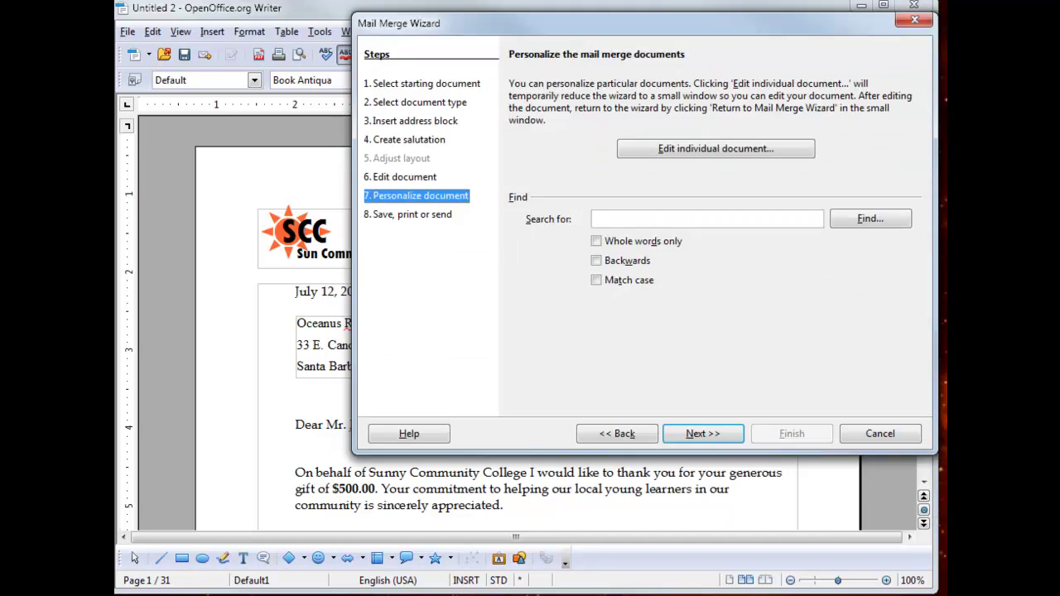
Save the starting document, choose to save the merged document as a single document, and finish the wizard
left_click(715, 435)
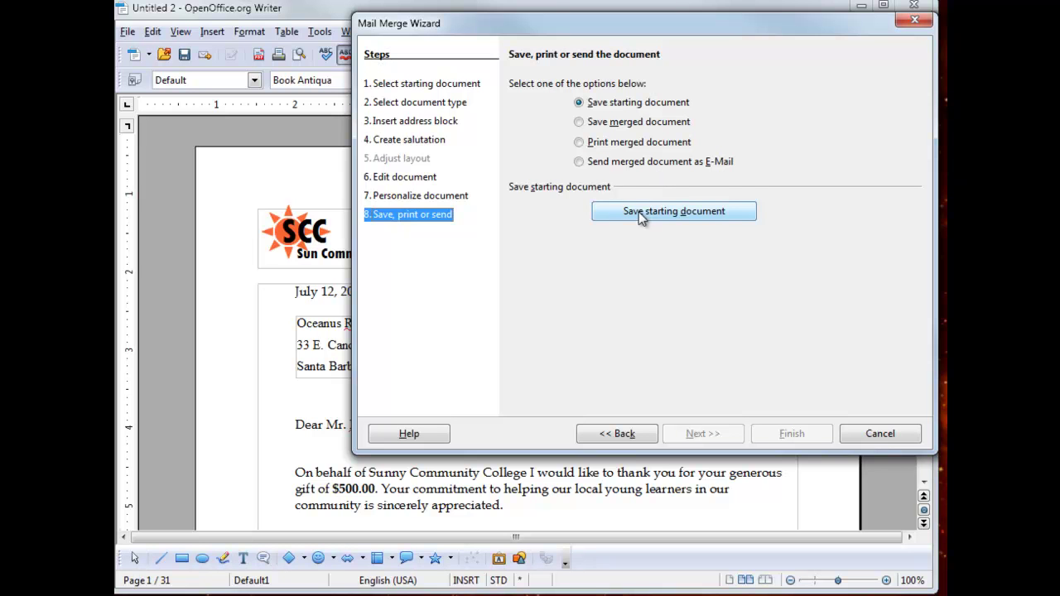
left_click(667, 213)
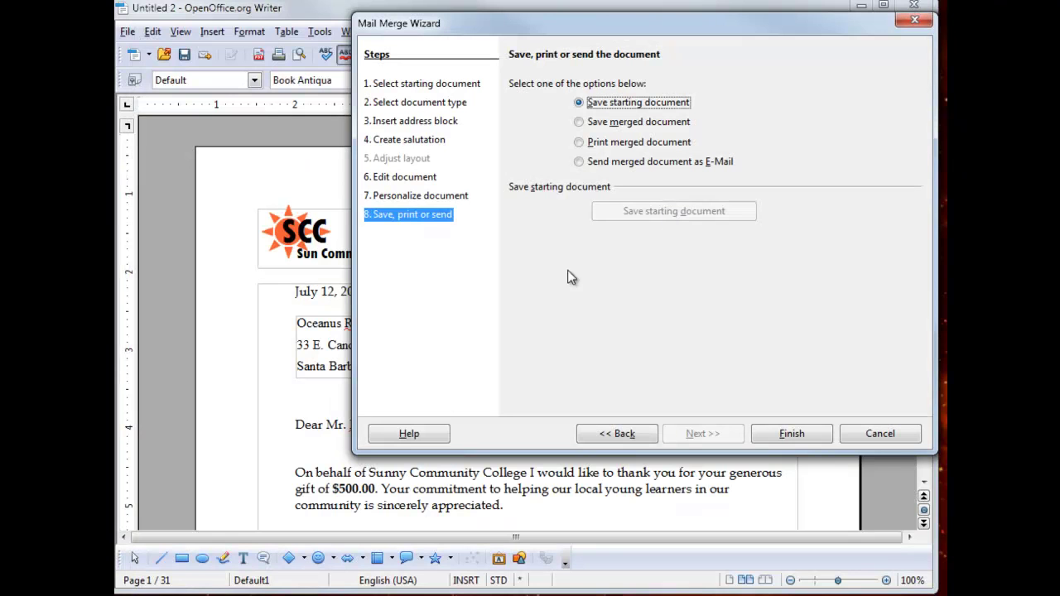
left_click(609, 124)
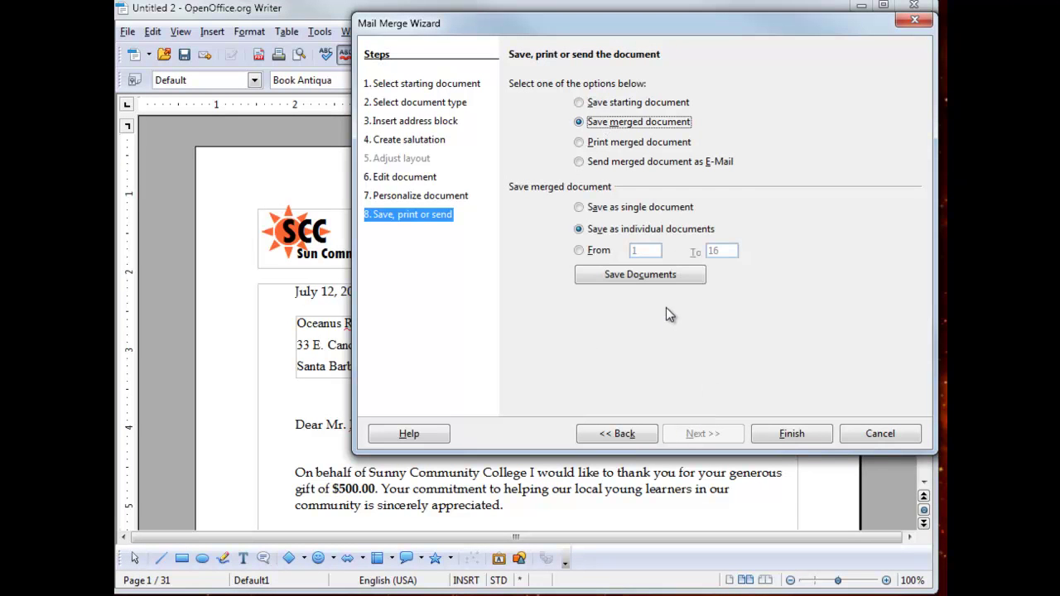
left_click(580, 208)
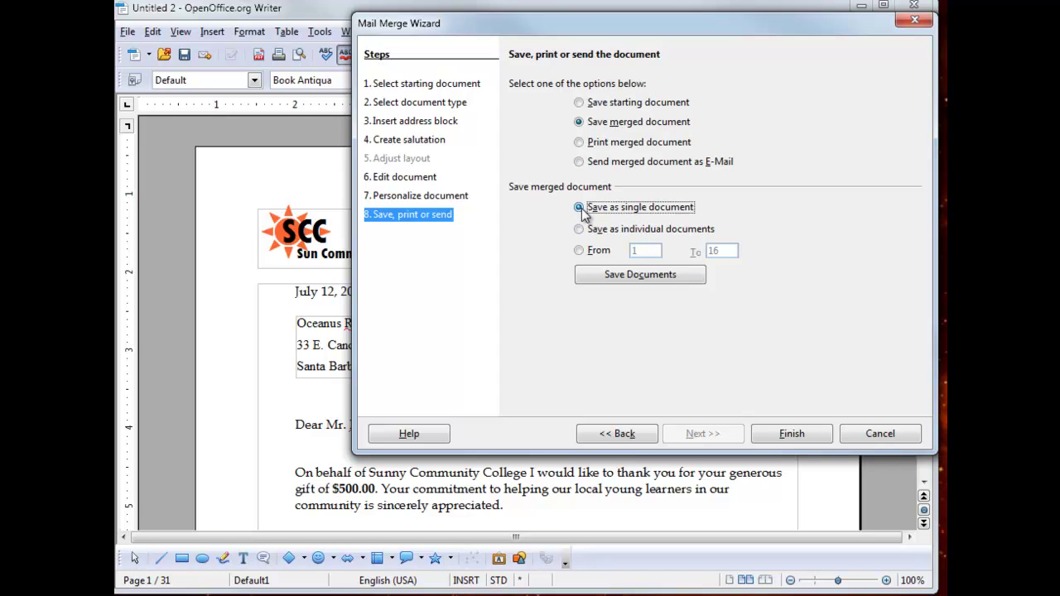
left_click(803, 438)
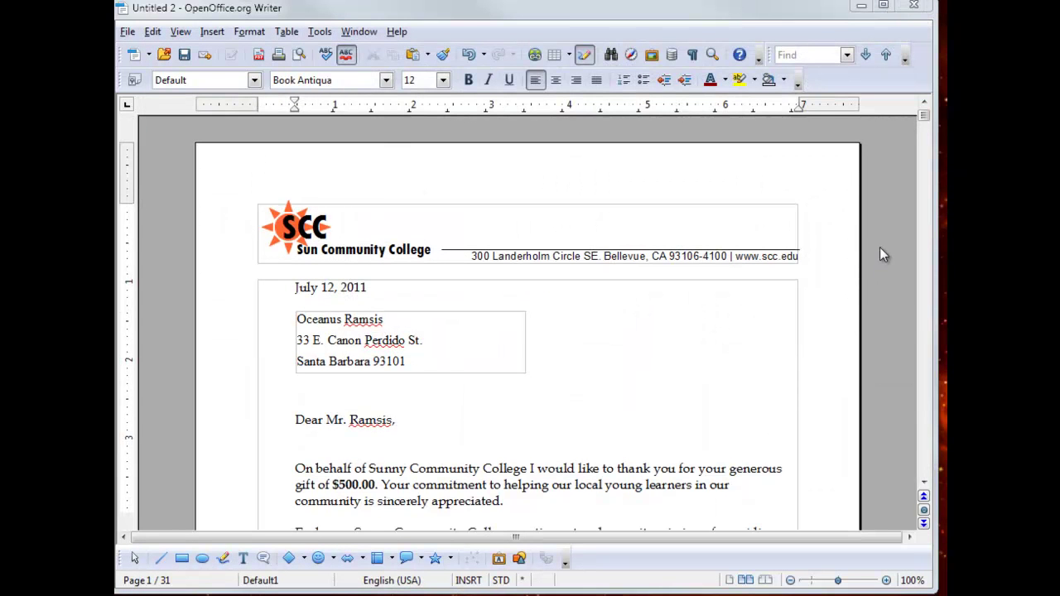
Start exporting the merged letters as PDF with the range set to All
mouse_move(925, 120)
left_mouse_down()
mouse_move(924, 186)
mouse_move(922, 106)
left_mouse_up()
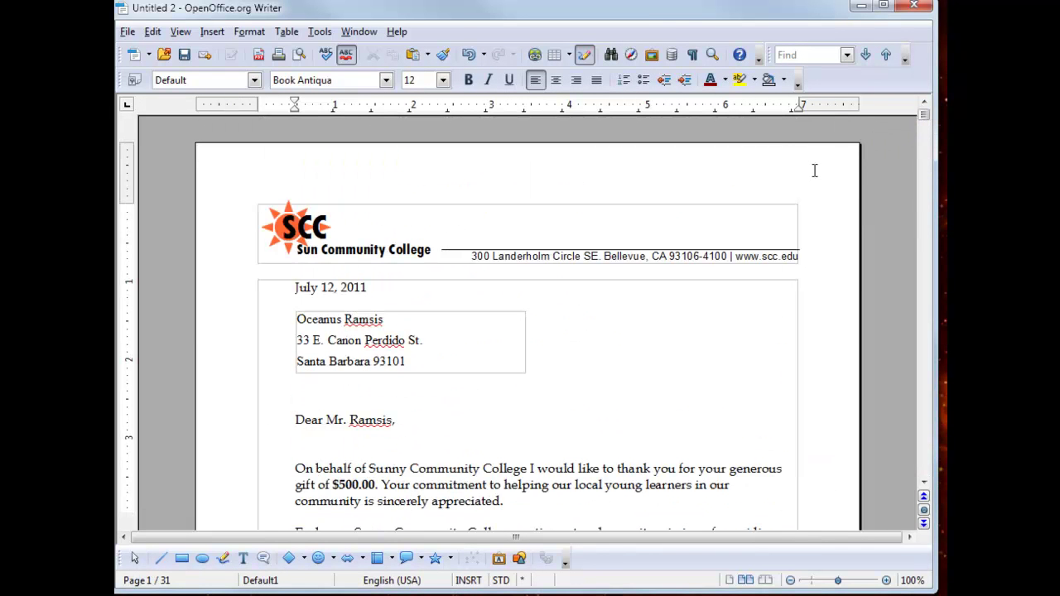
left_click(128, 33)
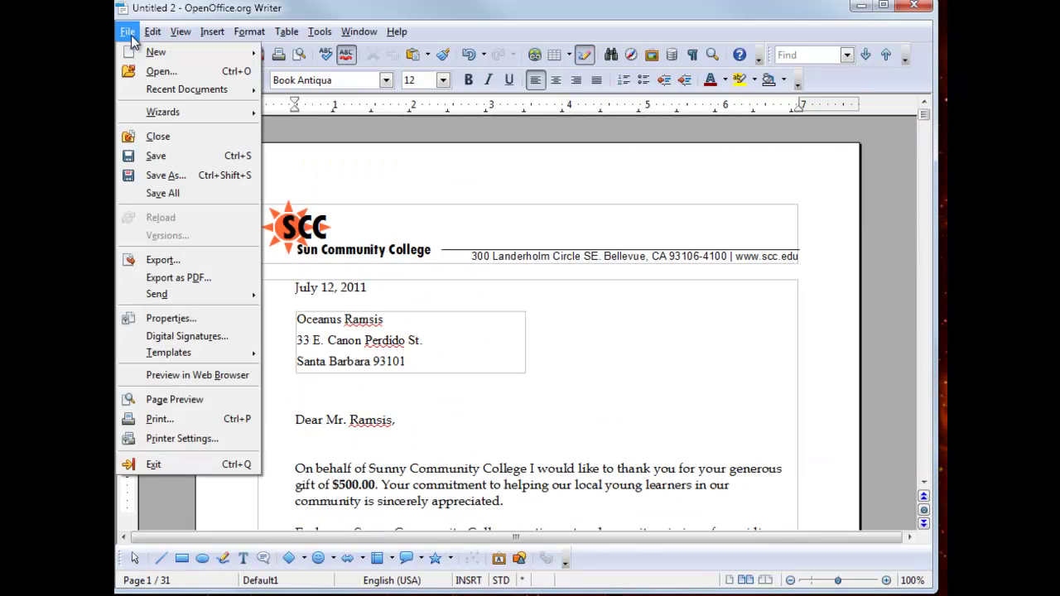
left_click(187, 278)
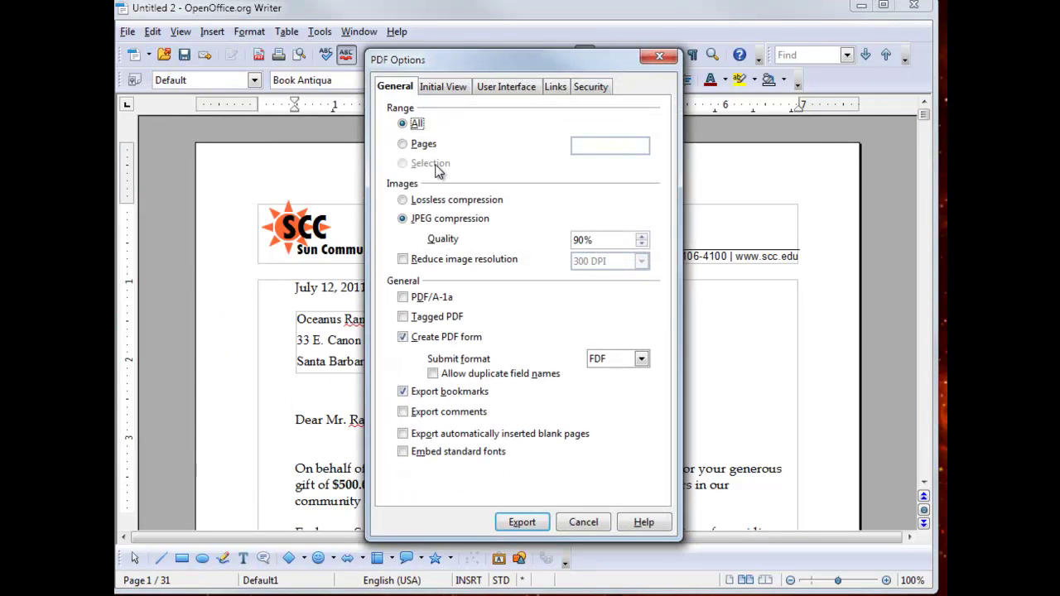
left_click(404, 145)
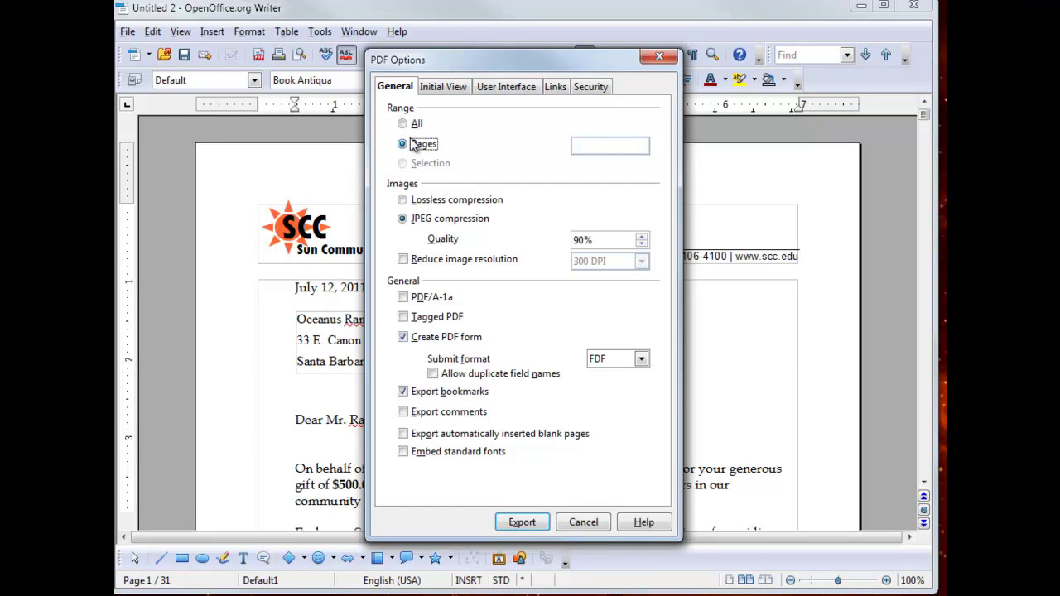
left_click(403, 123)
left_click(530, 523)
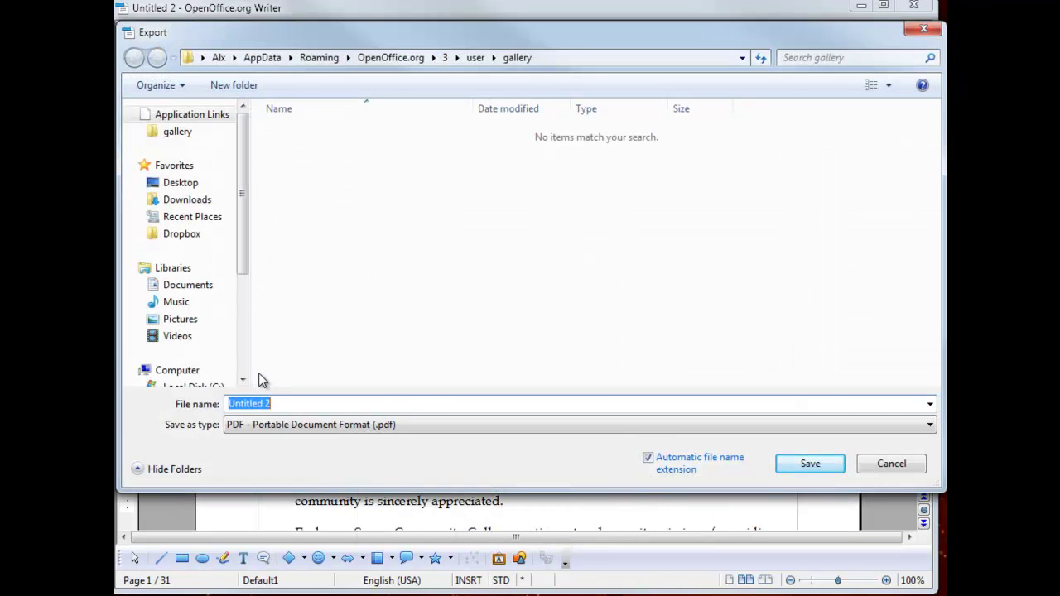
Save the exported PDF under the name letters in the Ooassets folder
type("letters")
left_click(207, 187)
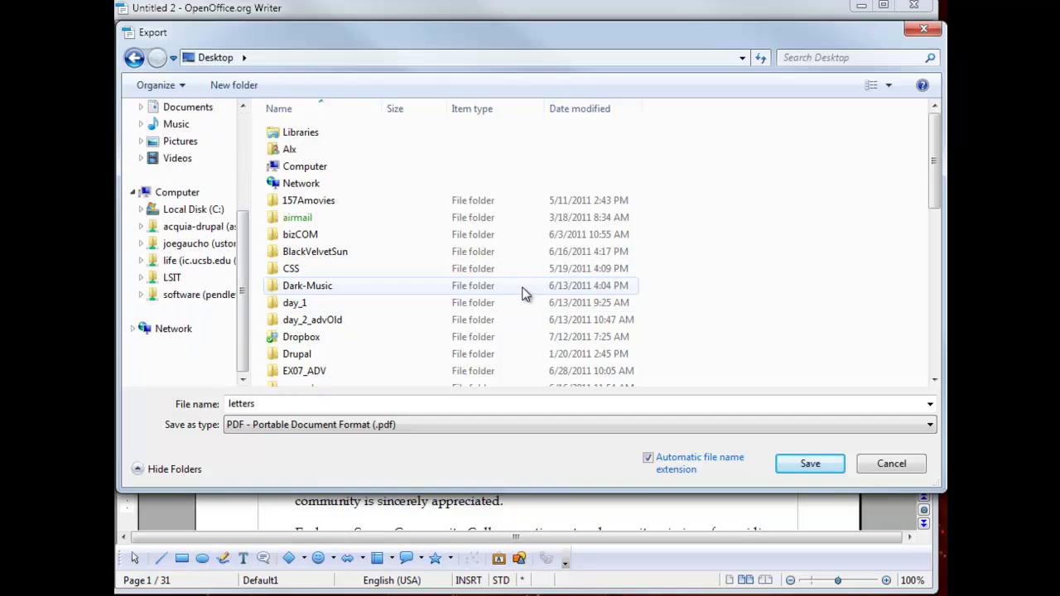
left_click_drag(934, 185, 931, 279)
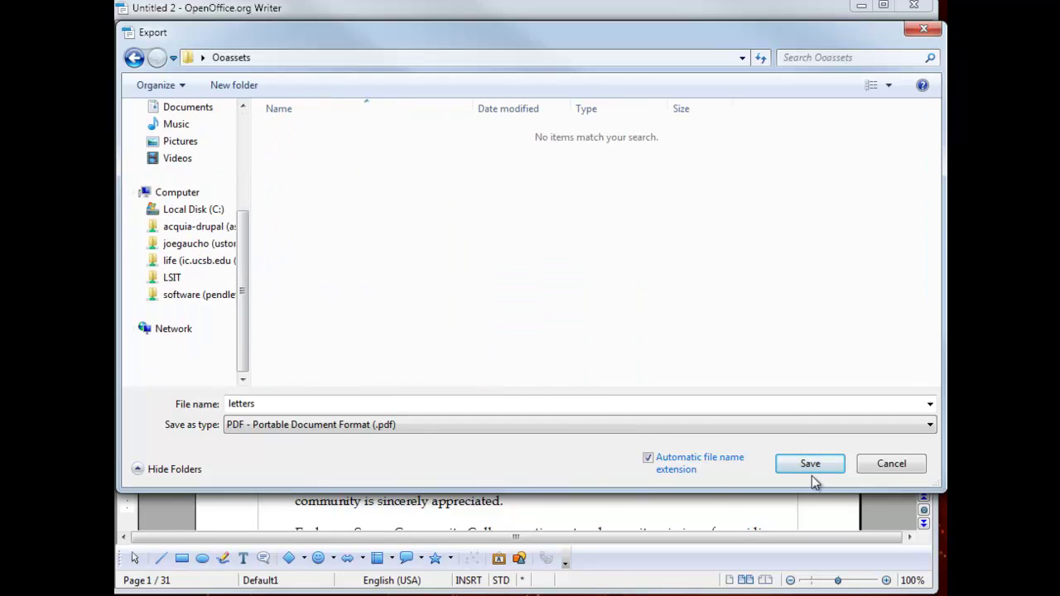
left_click(811, 469)
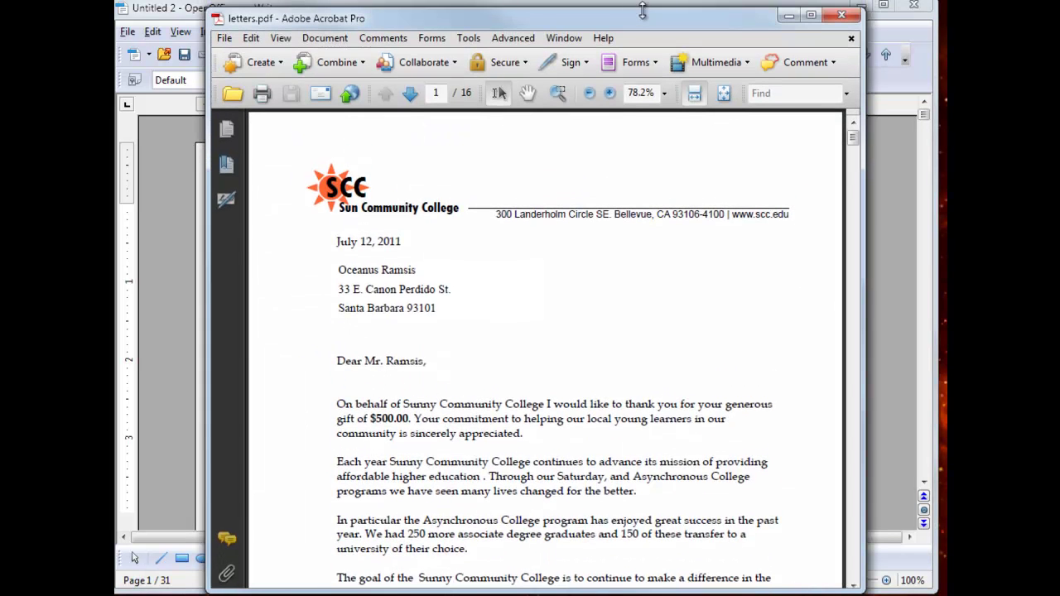
Review the merged letters in letters.pdf in Adobe Acrobat Pro, and close the PDF
left_click(694, 98)
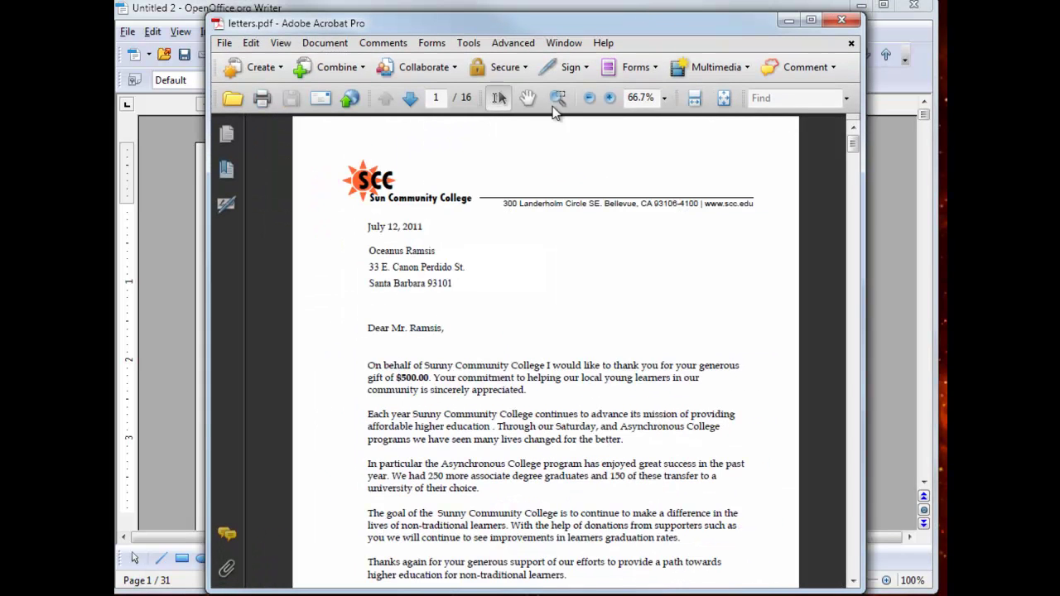
left_click_drag(855, 146, 879, 409)
left_click(842, 20)
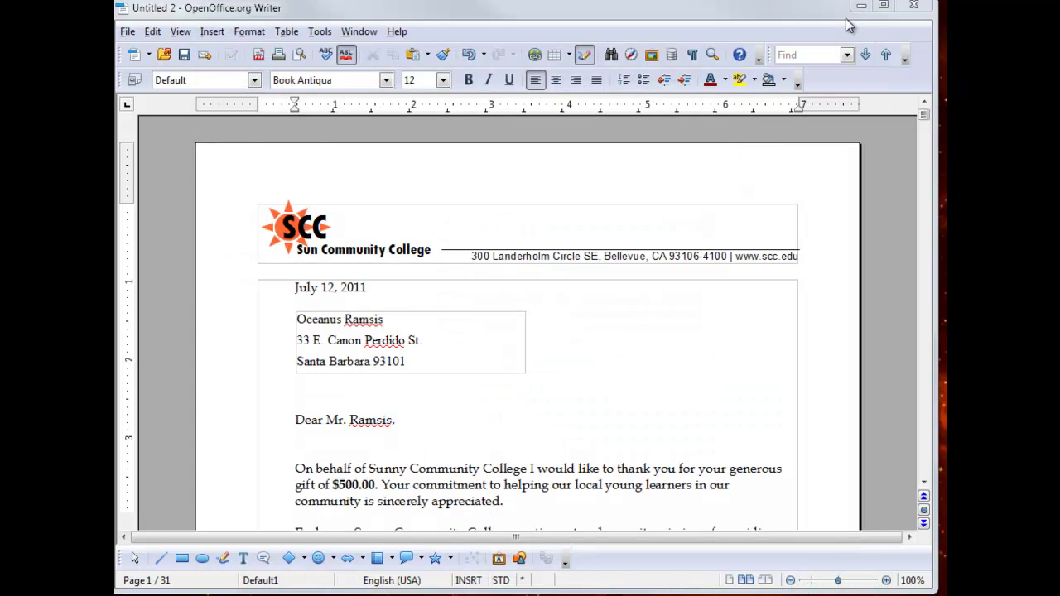